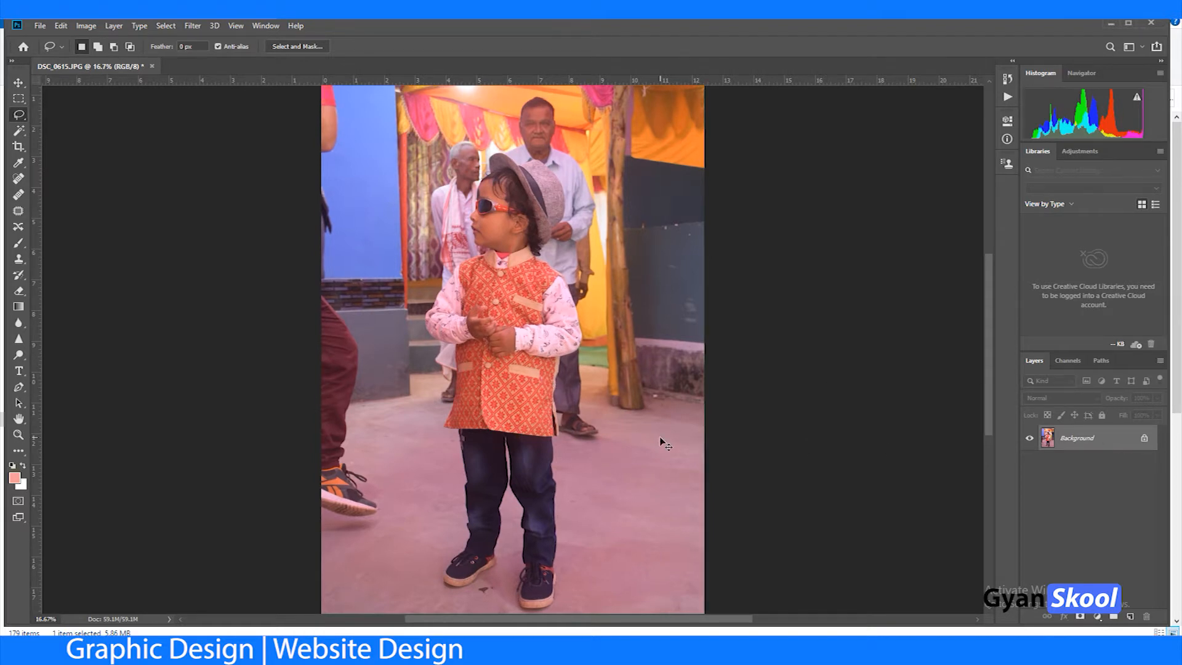
Step: Duplicate the Background layer of the boy's photo
key("ctrl+plus")
left_click_drag(584, 266, 577, 334)
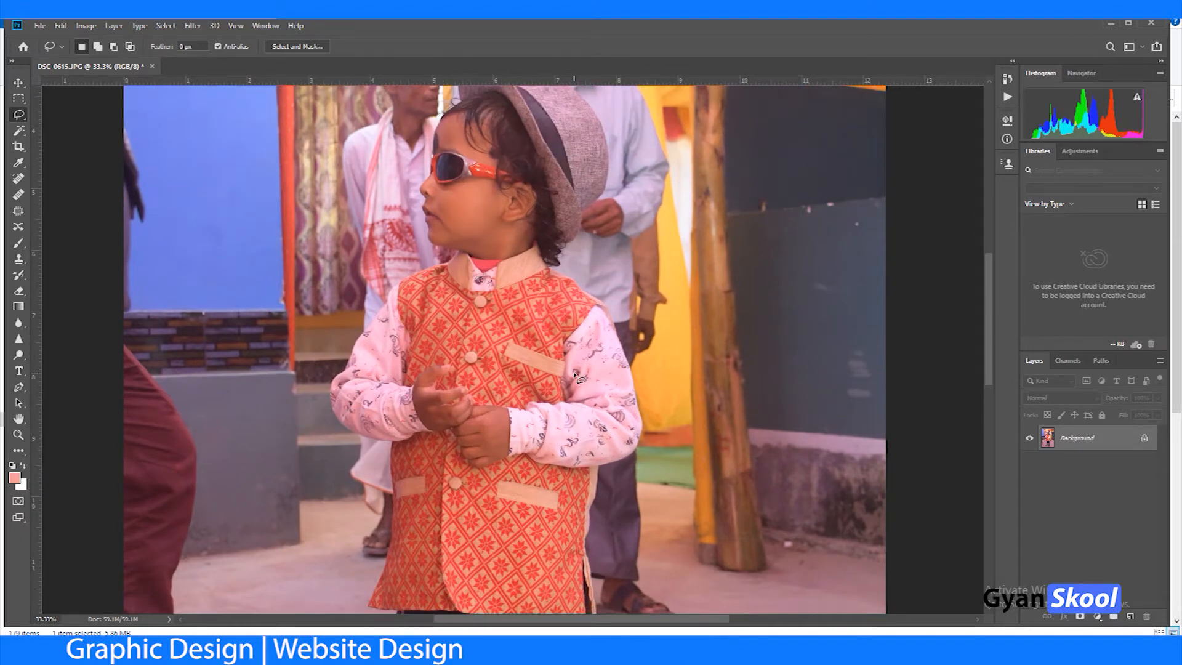
key("ctrl+minus")
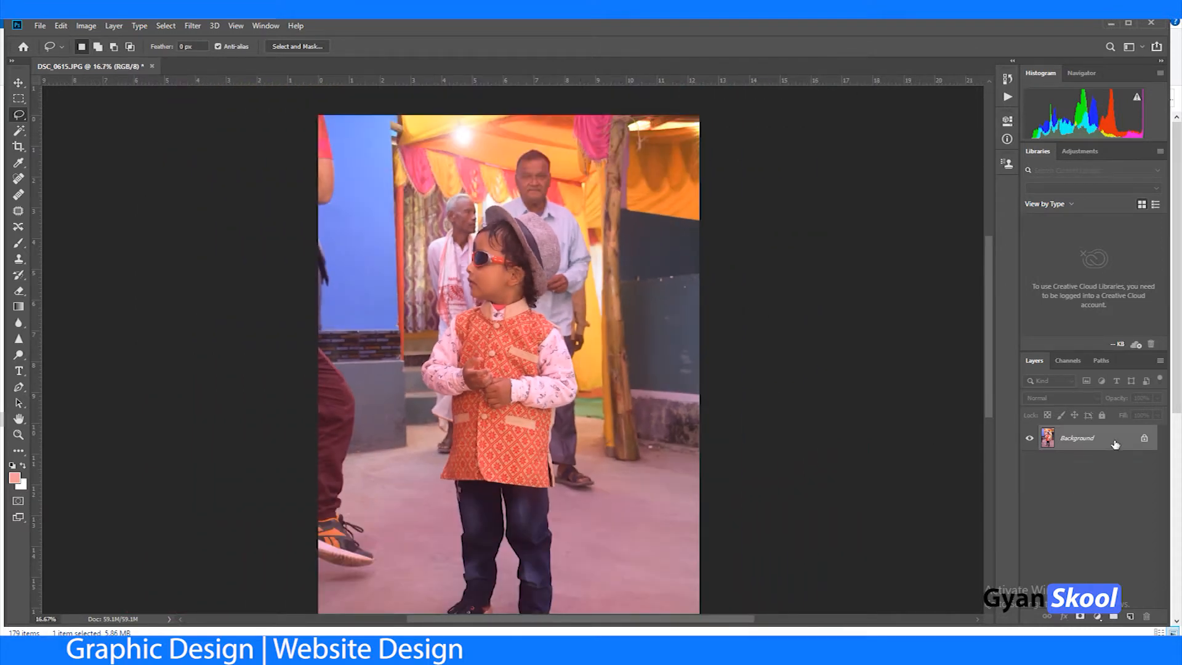
key("ctrl+j")
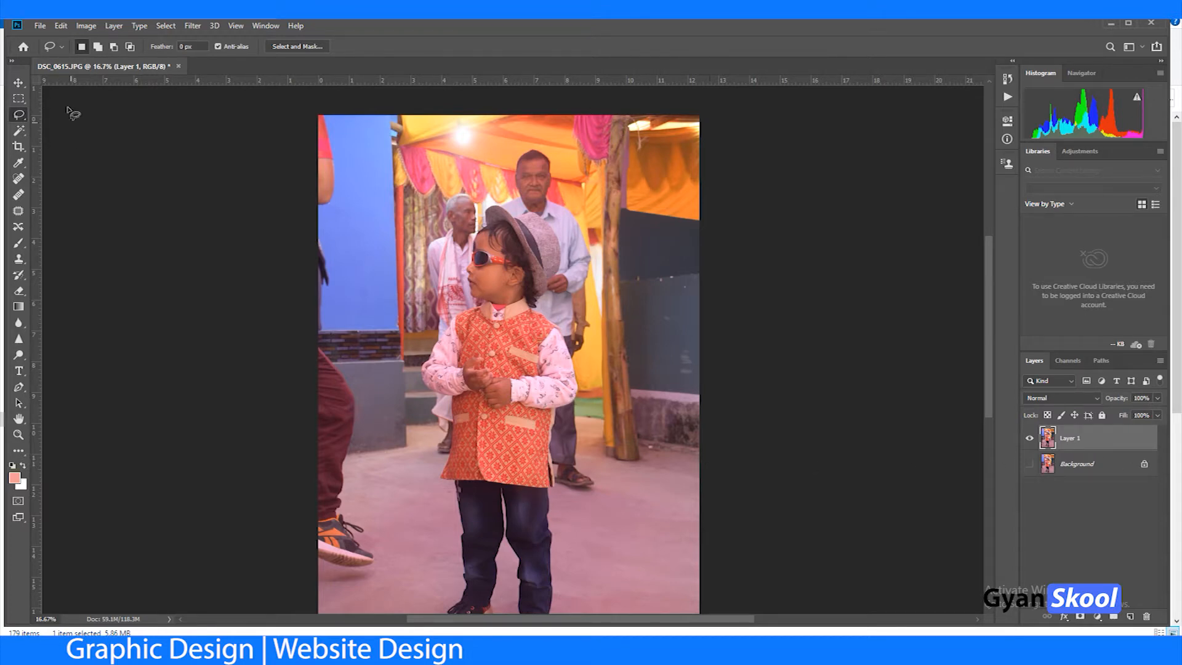
Step: Open a Levels adjustment on Layer 1 and set the Red channel's black input level to 22
left_click(80, 25)
mouse_move(155, 61)
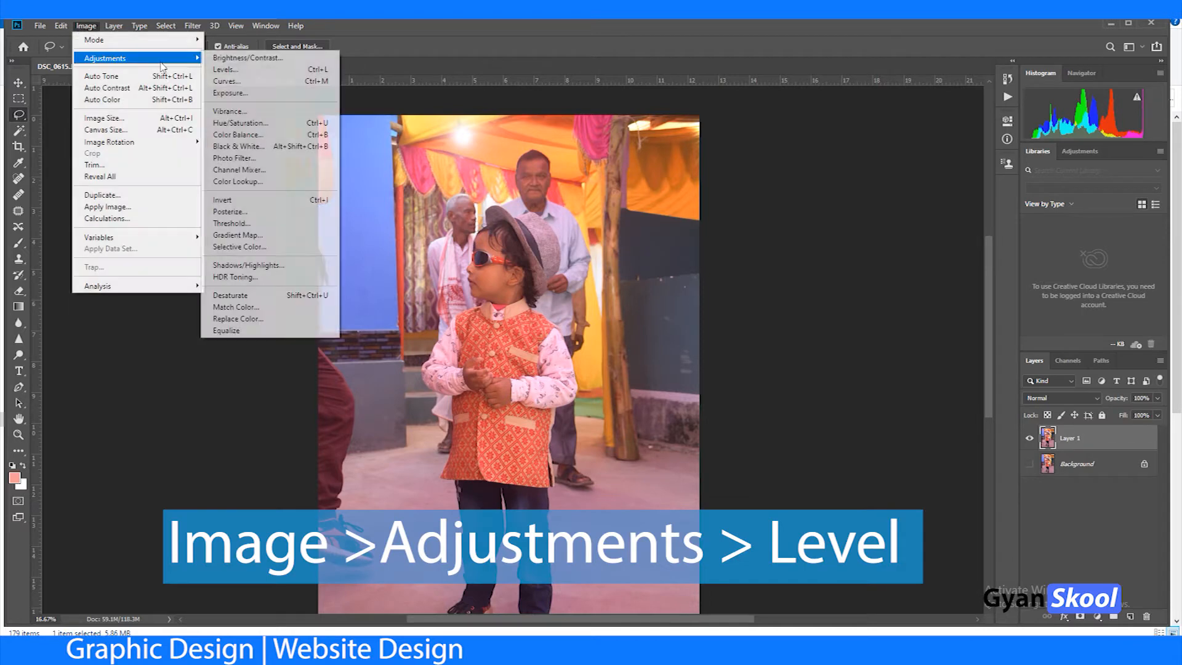
left_click(226, 70)
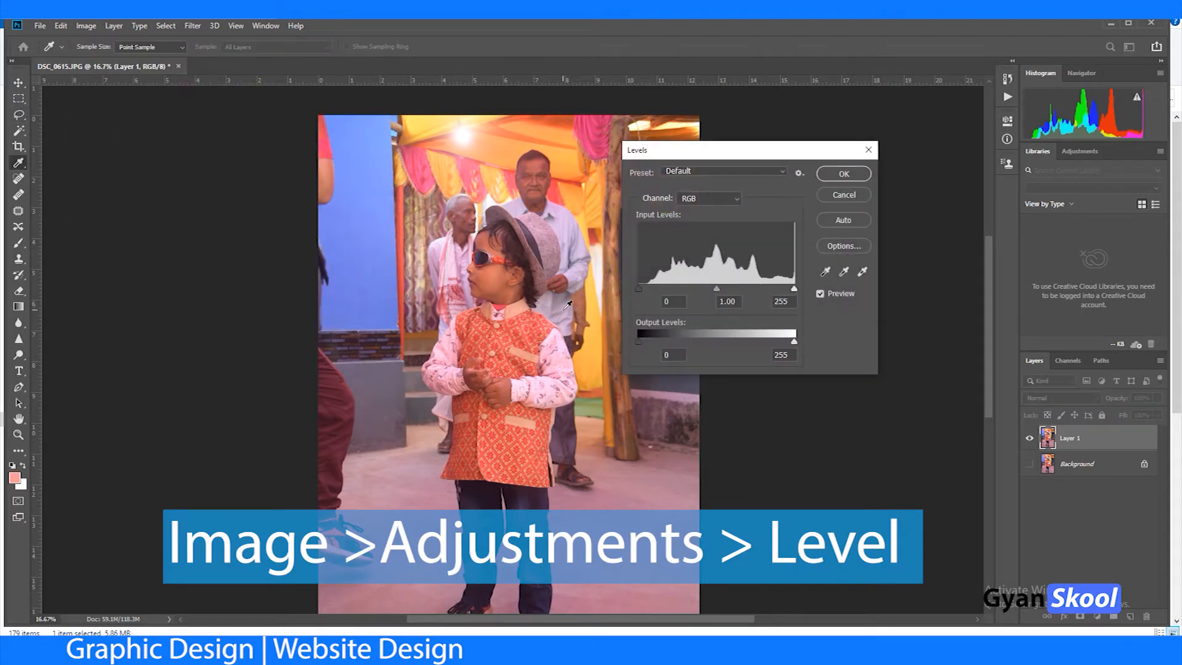
left_click(686, 200)
left_click(695, 213)
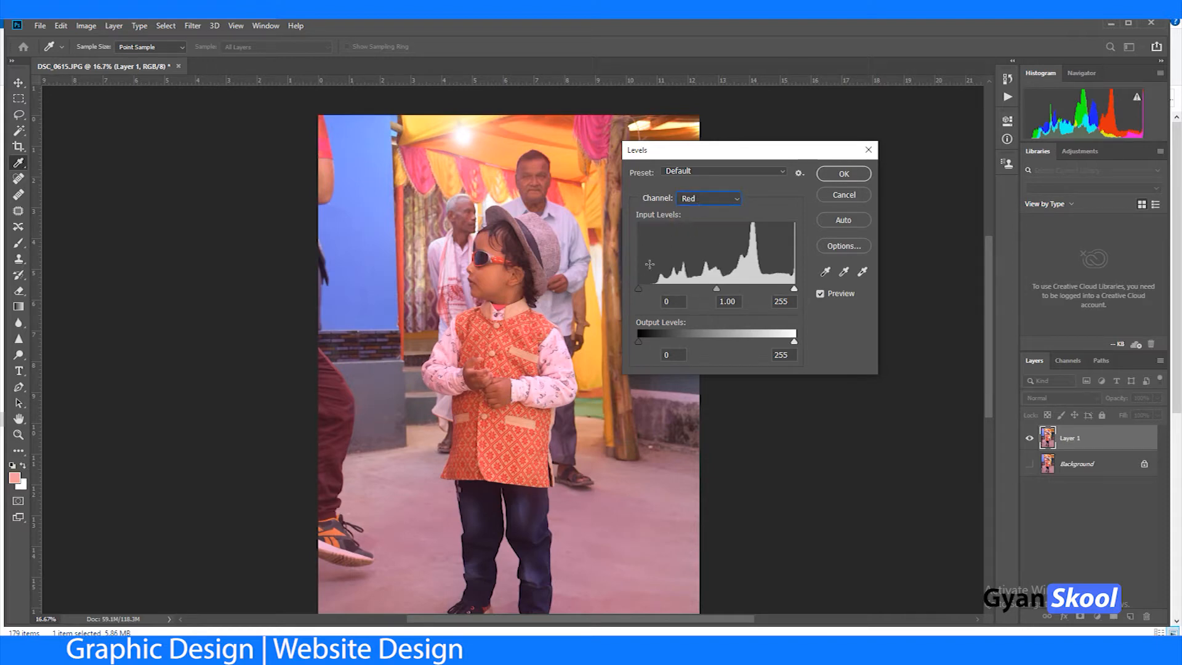
left_click_drag(641, 289, 645, 291)
Step: Set the Blue channel's black input level to 22 in the Levels adjustment
left_click(711, 198)
left_click(710, 229)
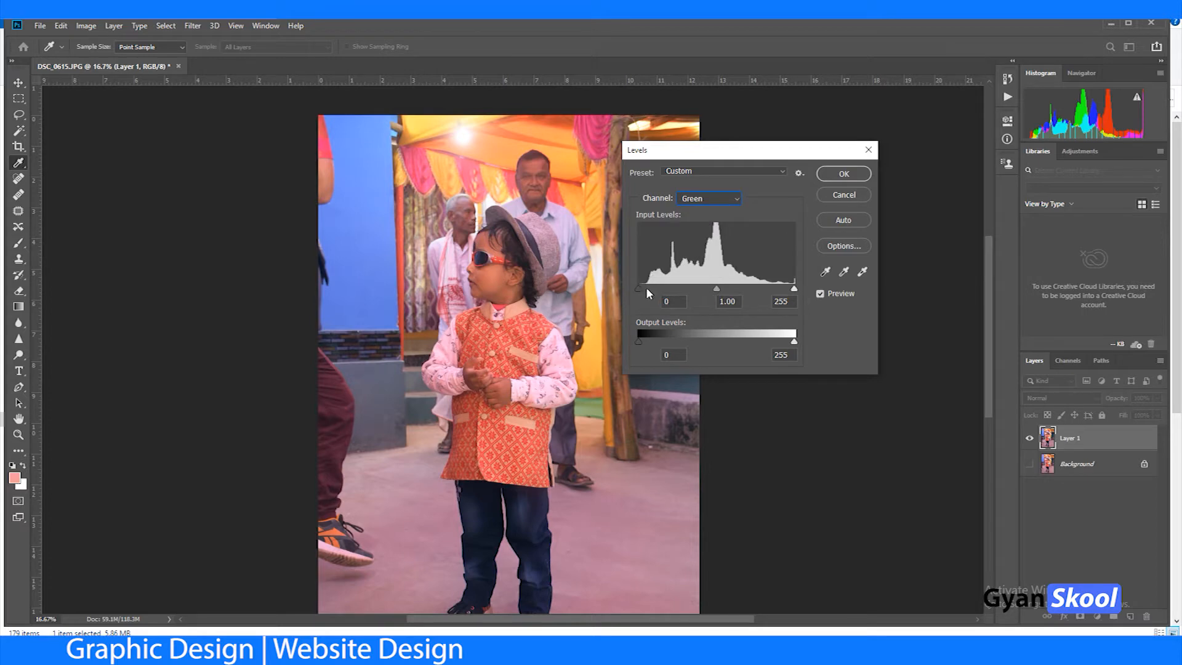
left_click(713, 202)
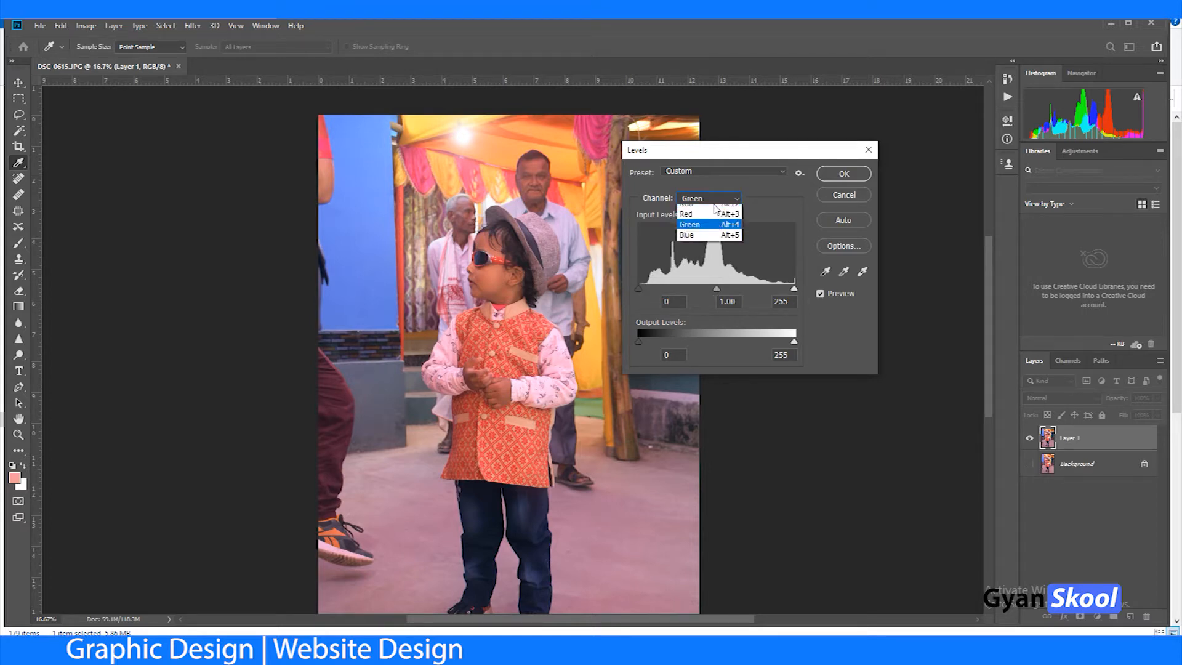
left_click(714, 239)
left_click_drag(639, 288, 651, 288)
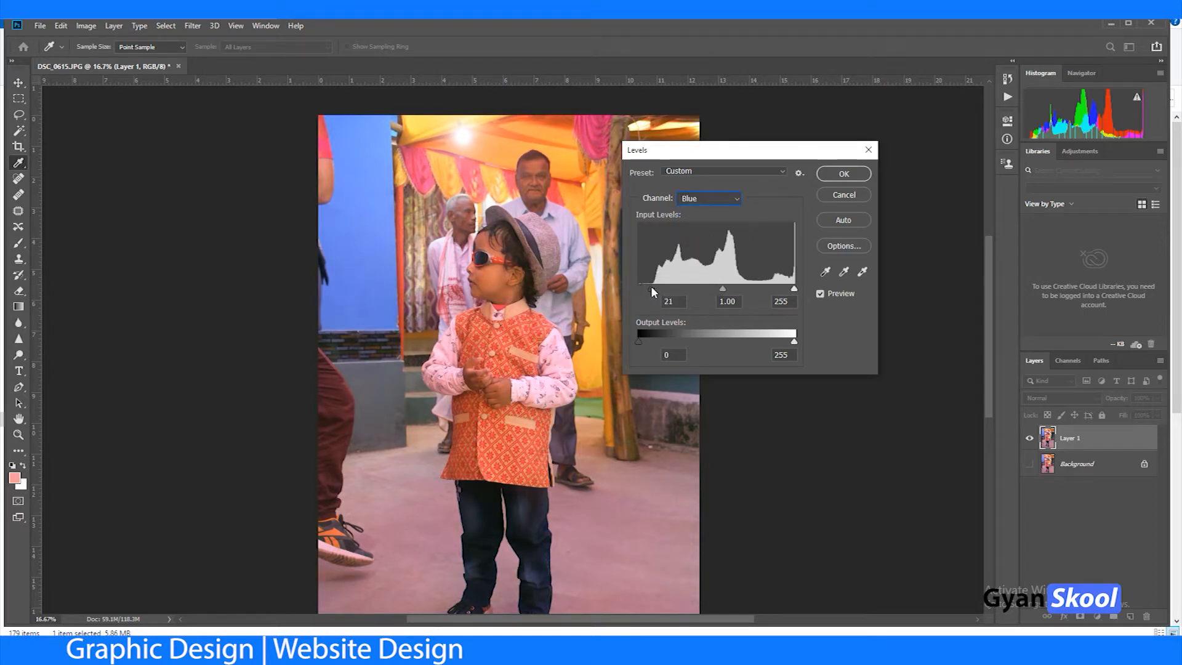
Step: Review the Levels histograms and input values of the RGB, Red, Green and Blue channels
left_click(700, 201)
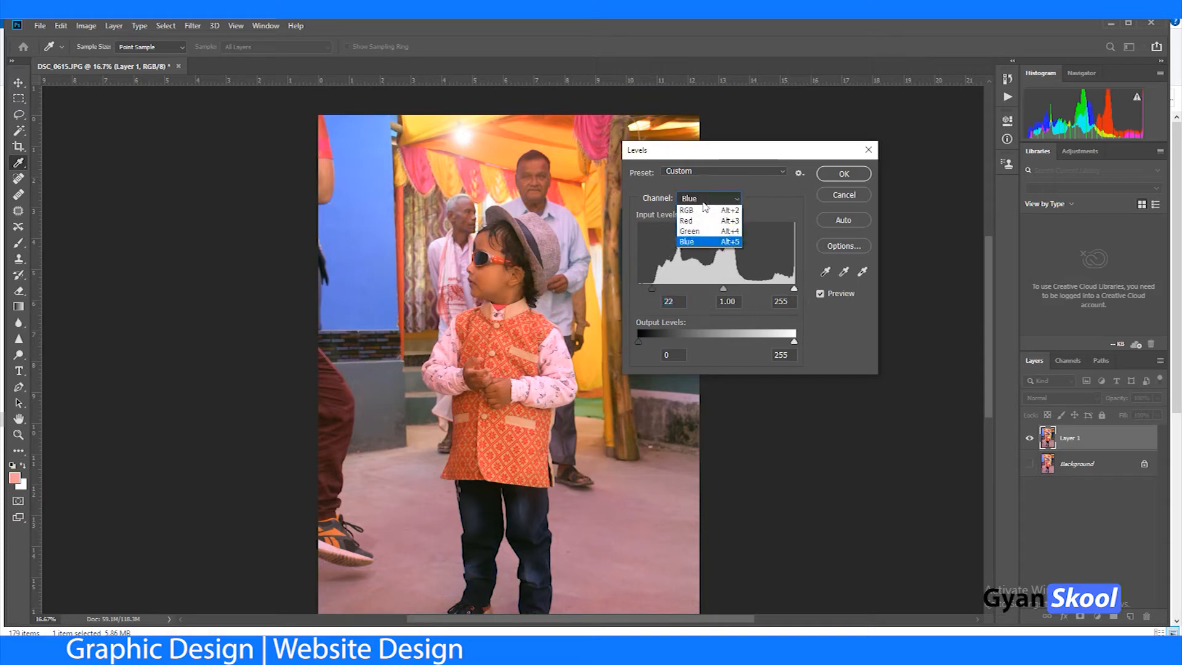
left_click(699, 209)
left_click(694, 202)
left_click(693, 220)
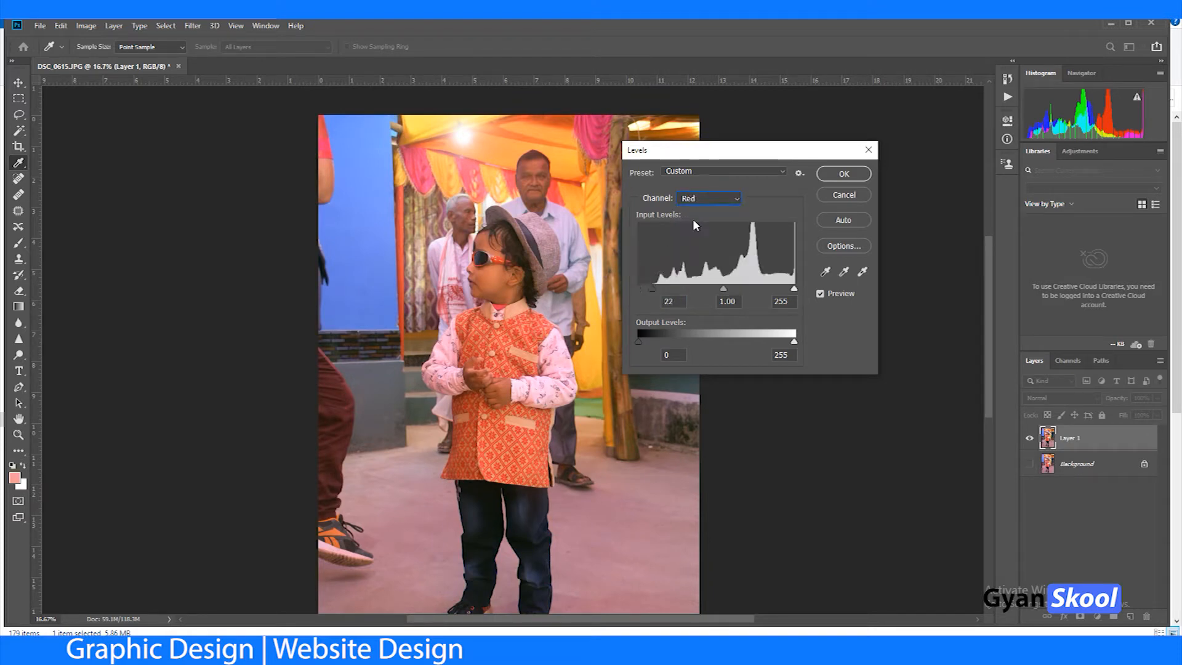
left_click(702, 201)
left_click(693, 229)
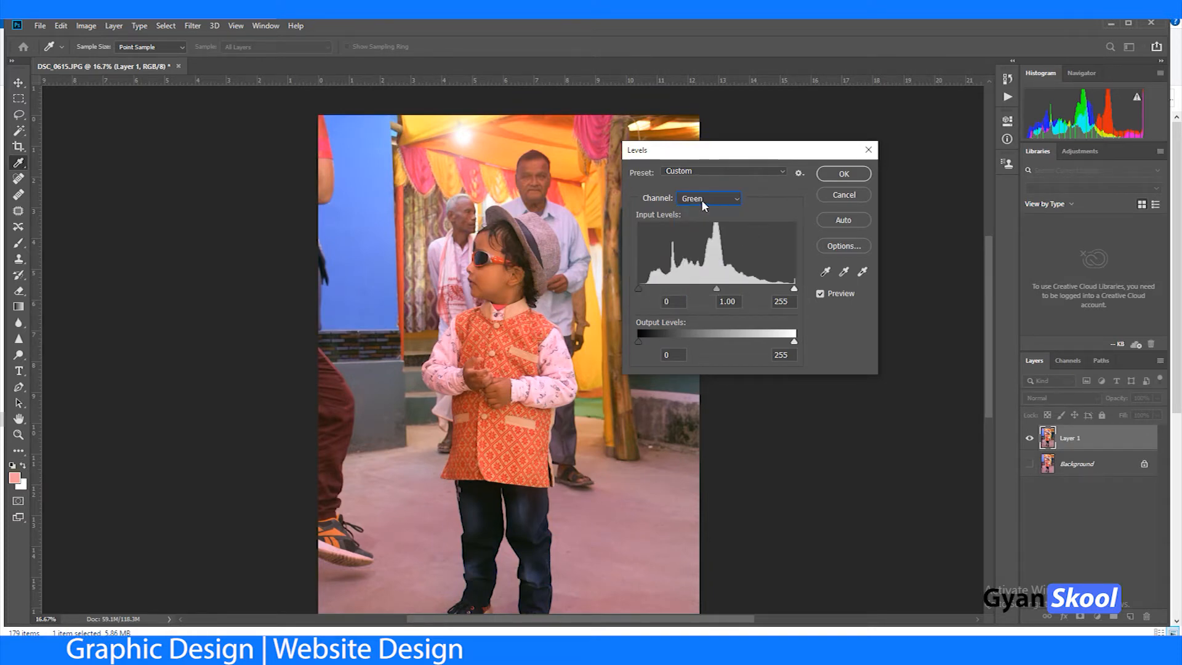
left_click(704, 202)
left_click(697, 235)
left_click(699, 199)
left_click(697, 241)
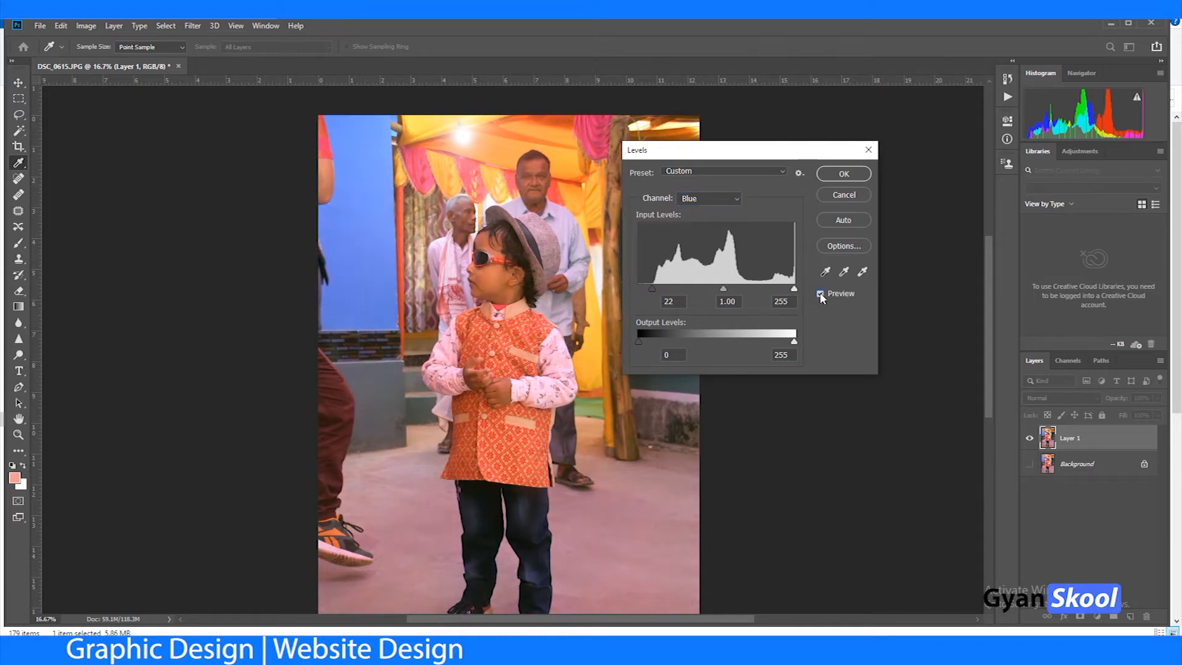
Step: Set the white point in the RGB channel by sampling the bright highlight on the boy's nose, and apply Levels
left_click(709, 198)
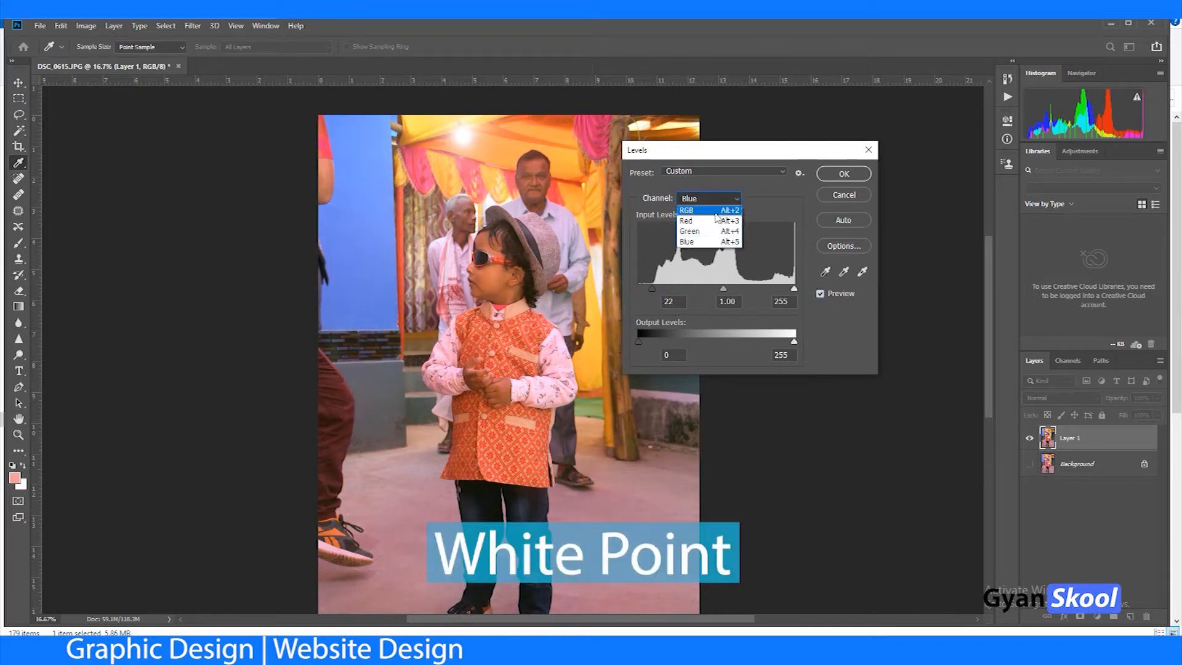
left_click(689, 209)
left_click(863, 271)
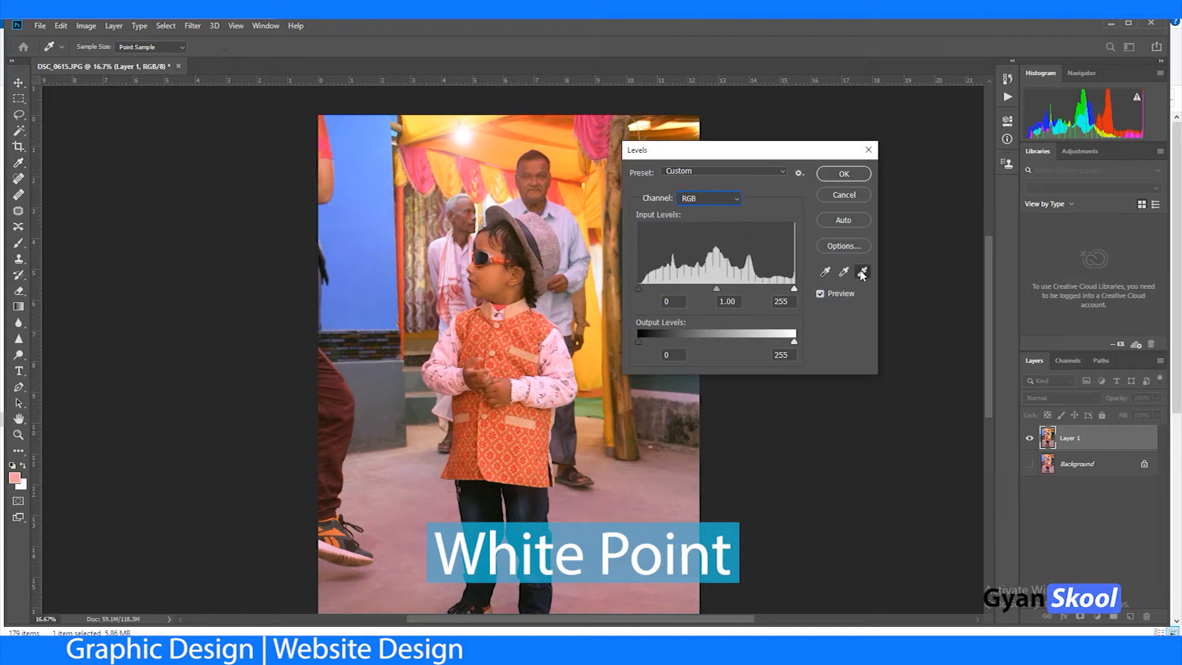
key("ctrl+plus")
key("ctrl+plus")
key("ctrl+plus")
key("ctrl+plus")
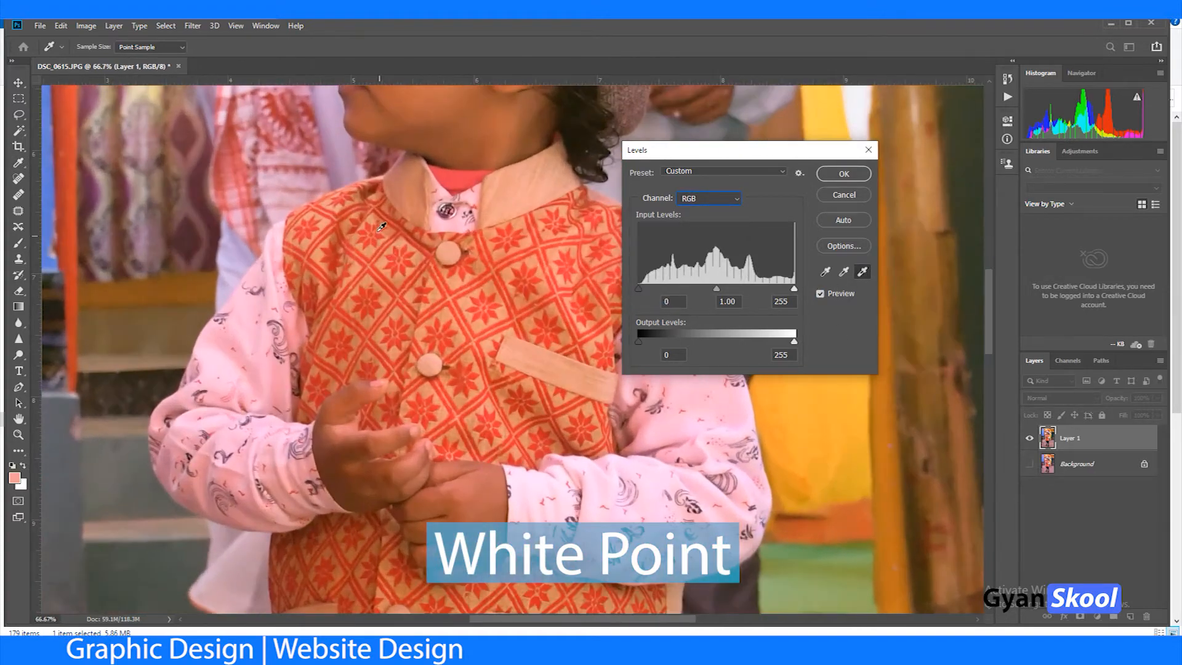
left_click_drag(376, 234, 435, 481)
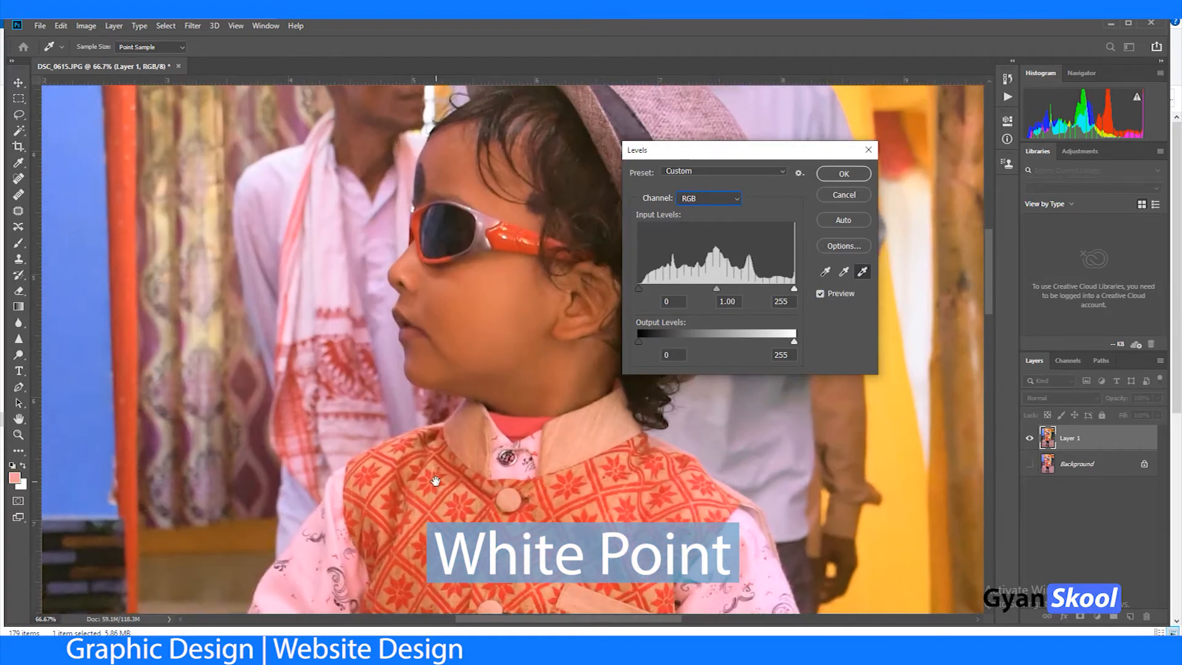
key("ctrl+plus")
key("ctrl+plus")
key("ctrl+plus")
key("ctrl+plus")
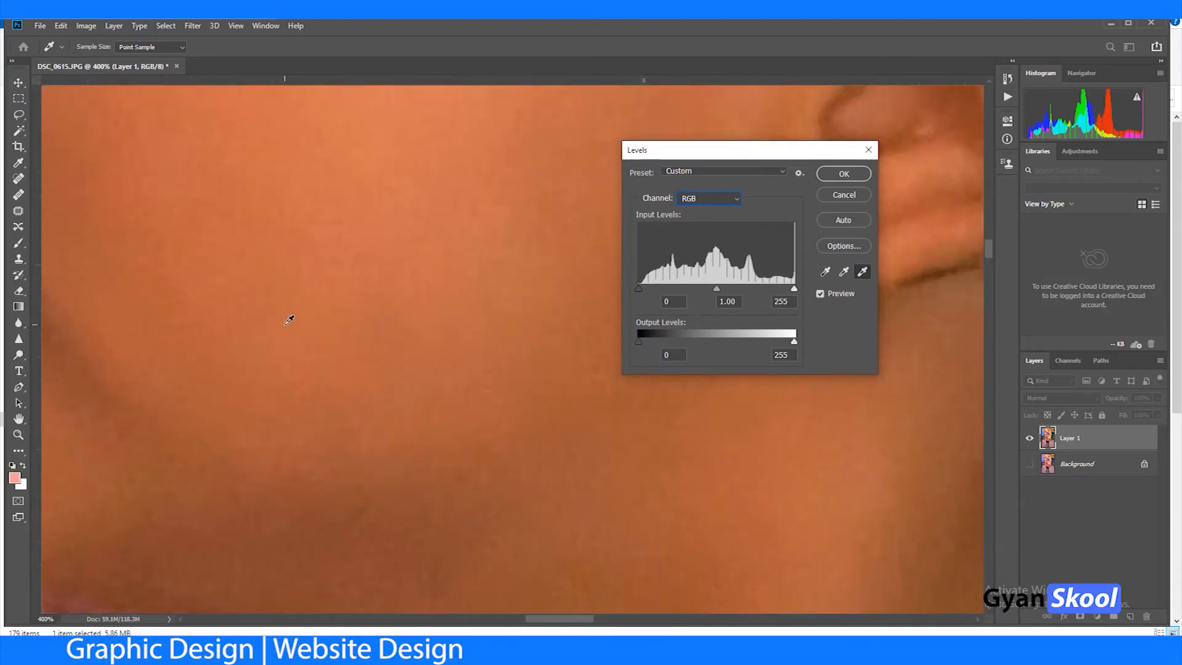
left_click_drag(290, 322, 567, 529)
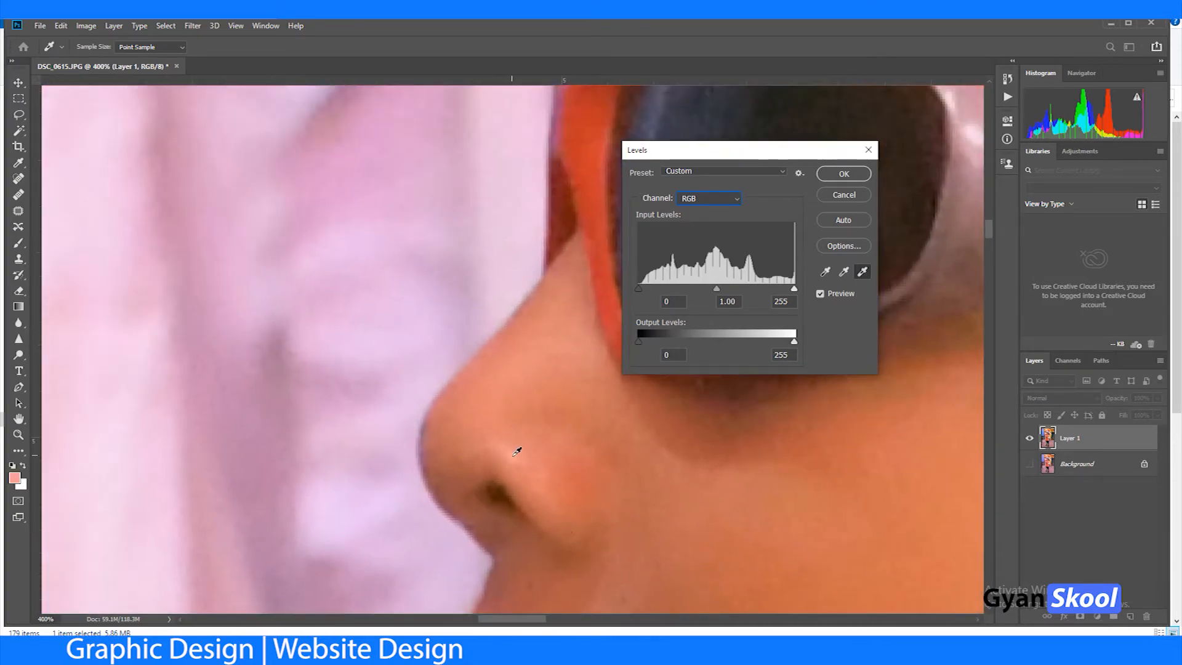
left_click(518, 451)
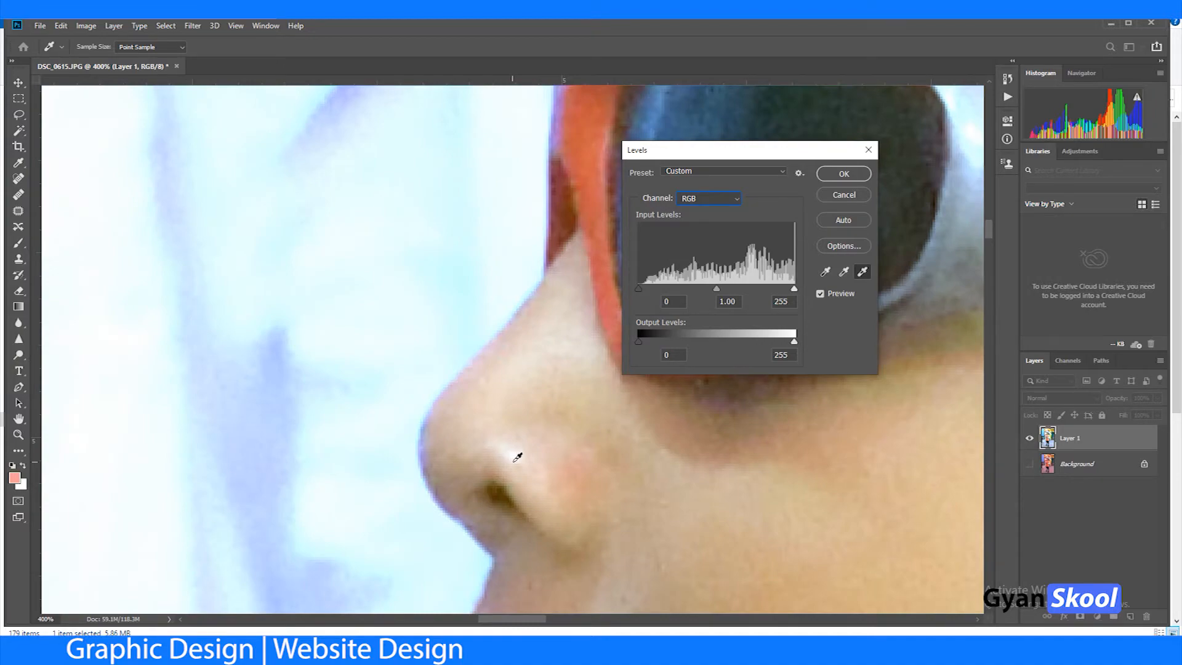
key("ctrl+minus")
key("ctrl+minus")
key("ctrl+minus")
key("ctrl+minus")
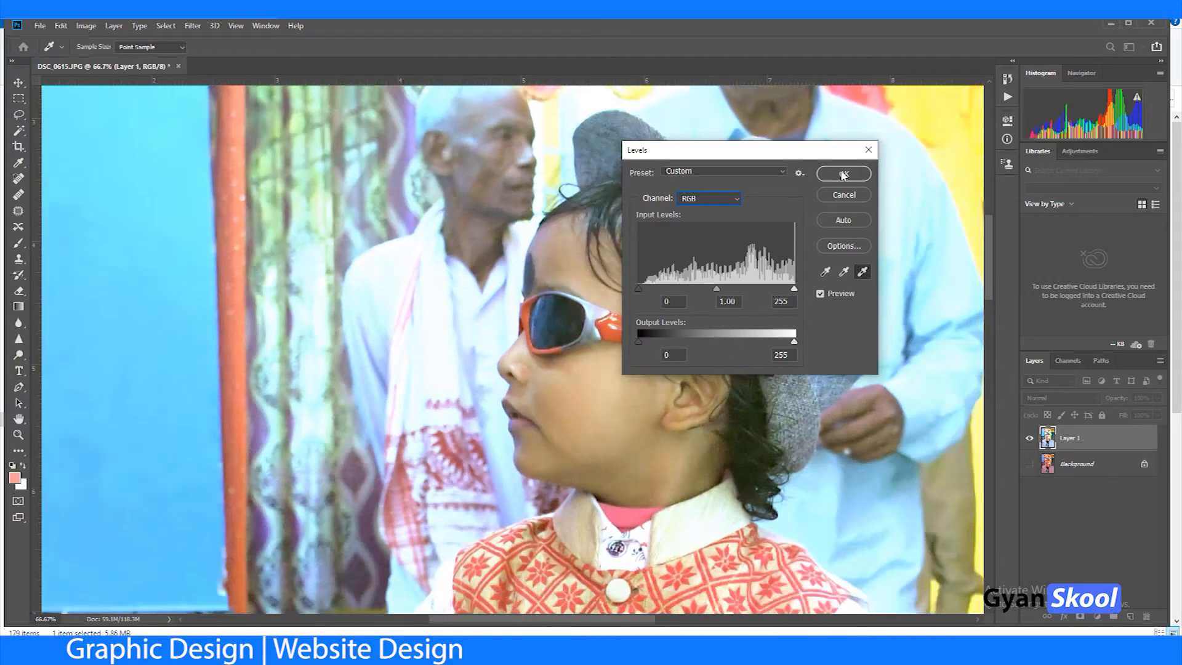
left_click(843, 176)
Step: Compare the corrected photo with the original by toggling the visibility of Layer 1
key("ctrl+minus")
key("ctrl+minus")
key("ctrl+minus")
key("ctrl+minus")
key("ctrl+minus")
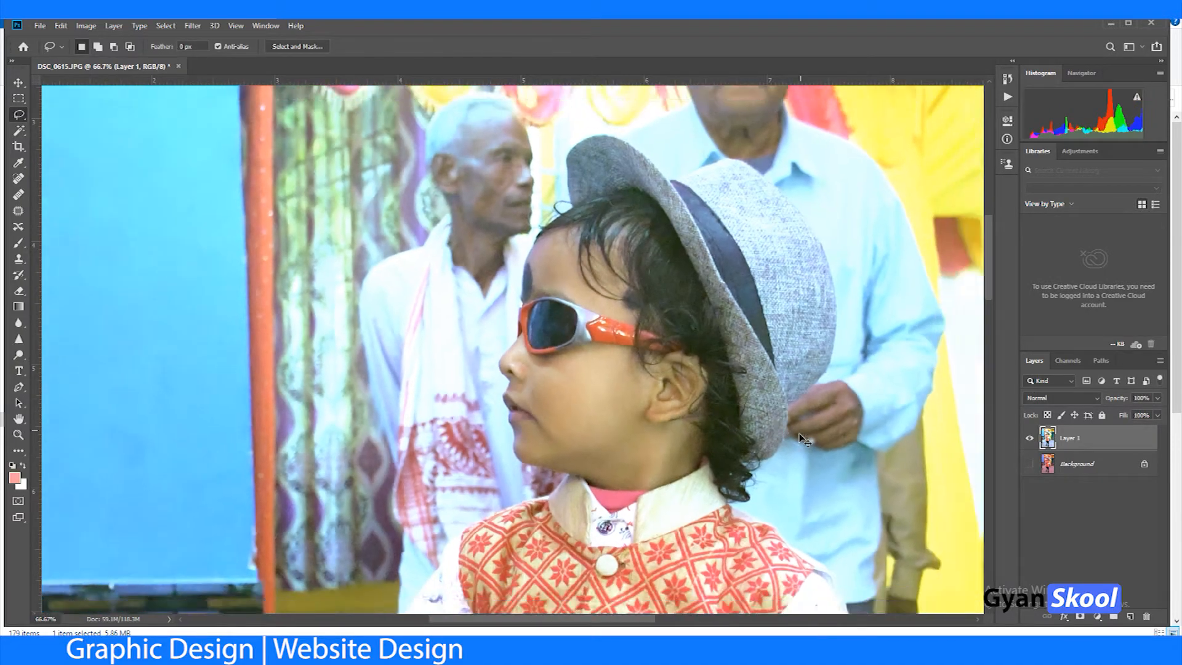
key("ctrl+plus")
key("ctrl+minus")
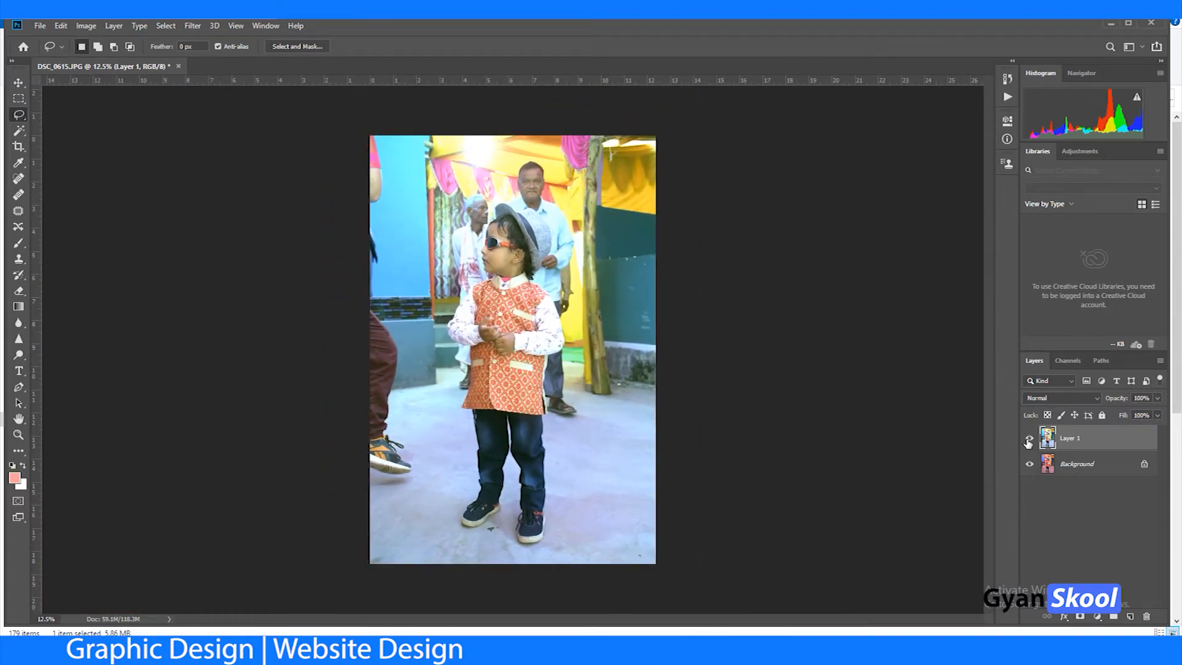
left_click(1028, 440)
left_click(1029, 440)
key("ctrl+plus")
key("ctrl+plus")
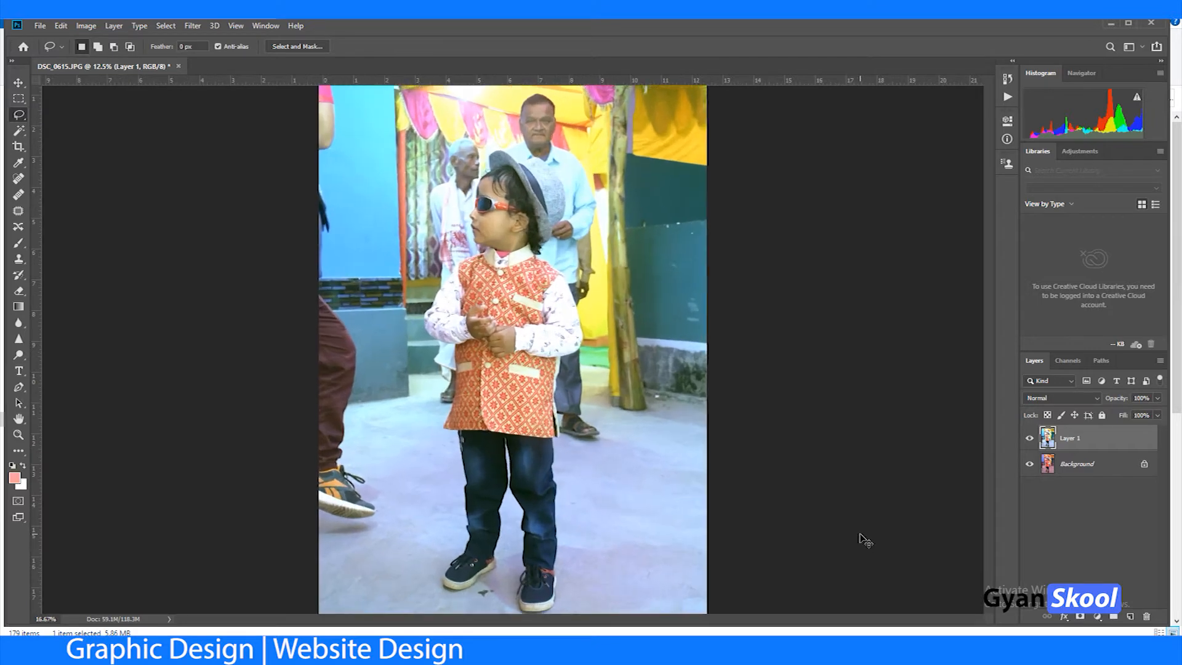
left_click_drag(644, 504, 627, 321)
left_click_drag(611, 468, 620, 388)
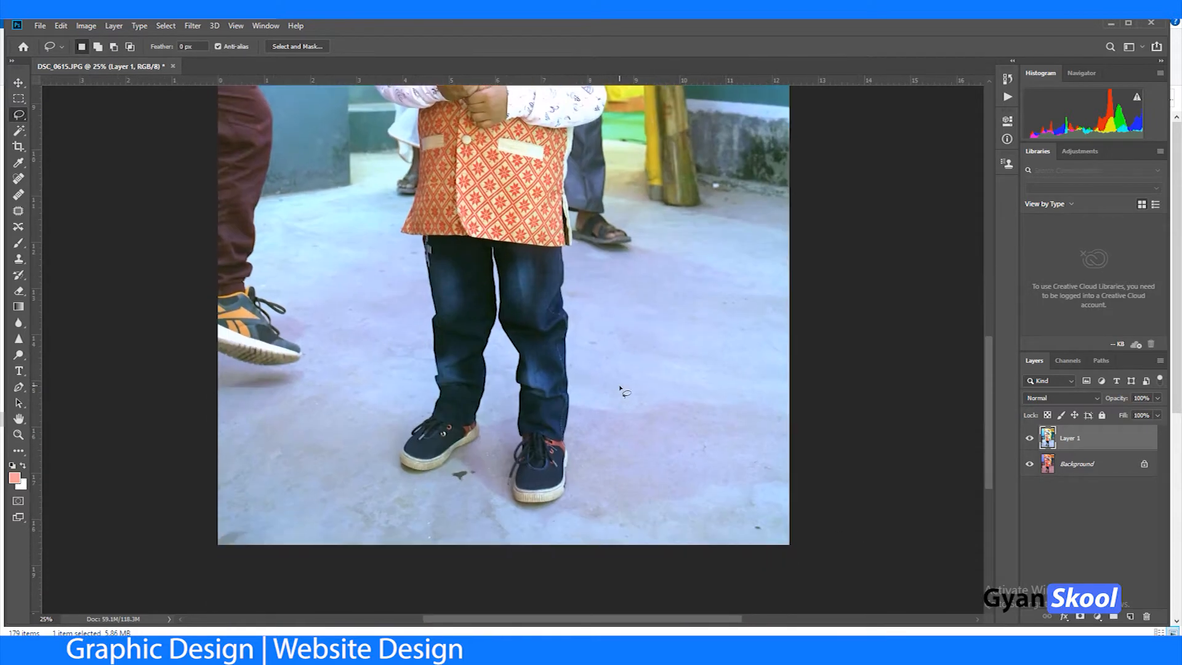
key("ctrl+plus")
left_click_drag(629, 434, 612, 311)
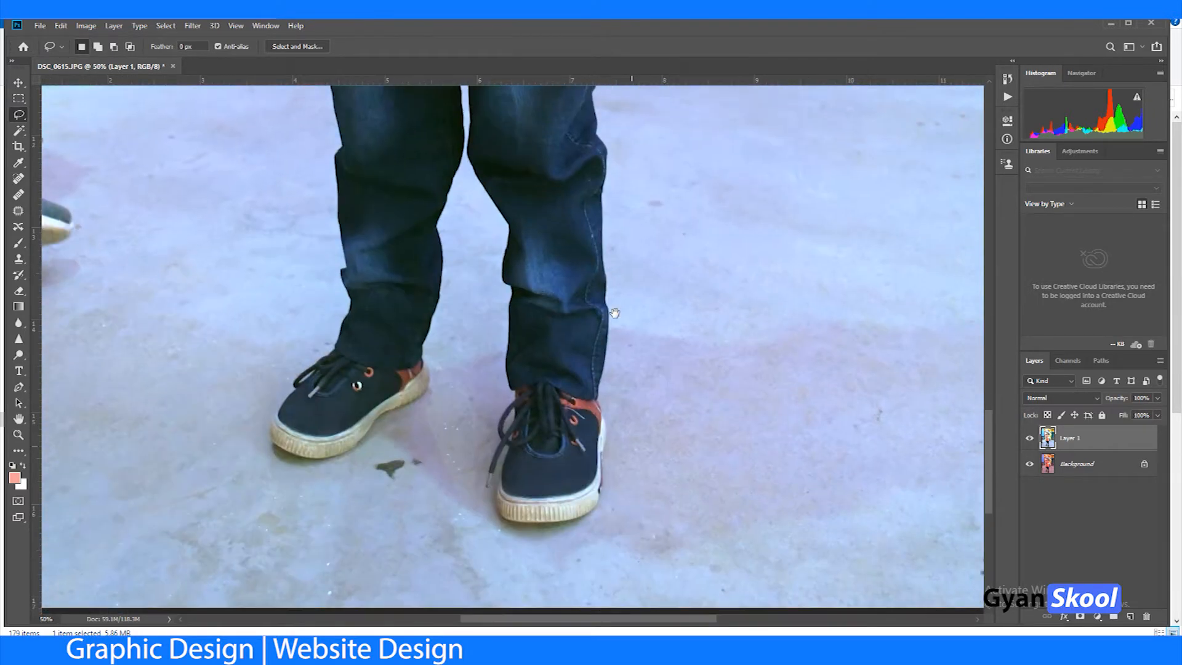
left_click_drag(604, 467, 604, 422)
key("ctrl+plus")
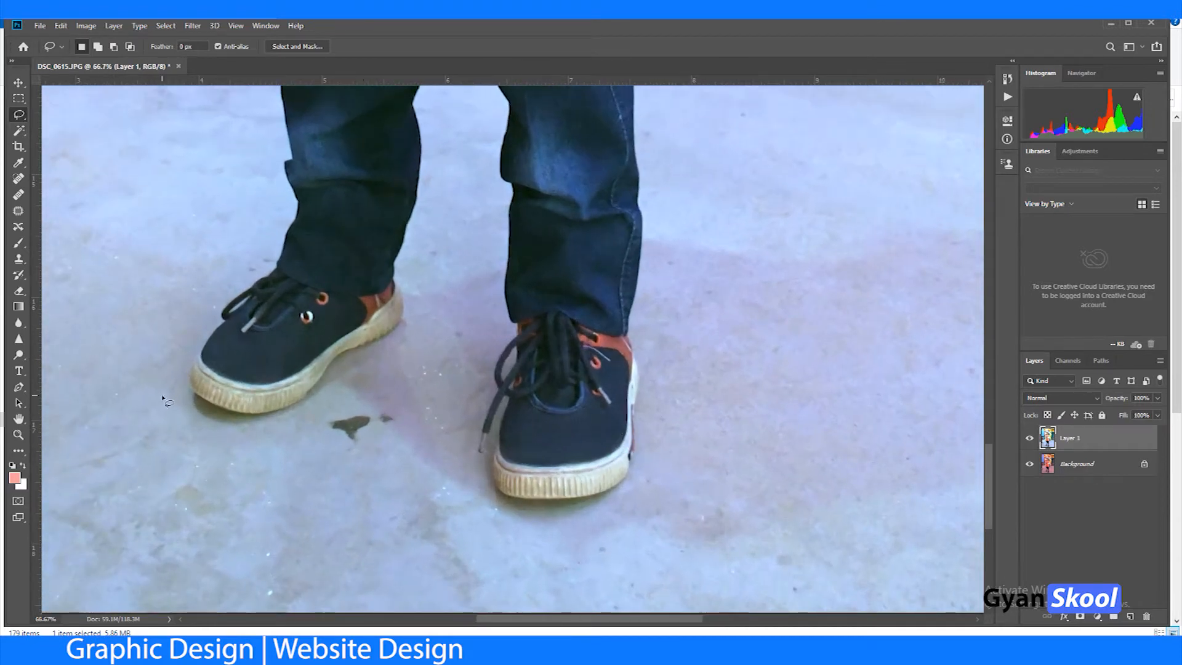
key("p")
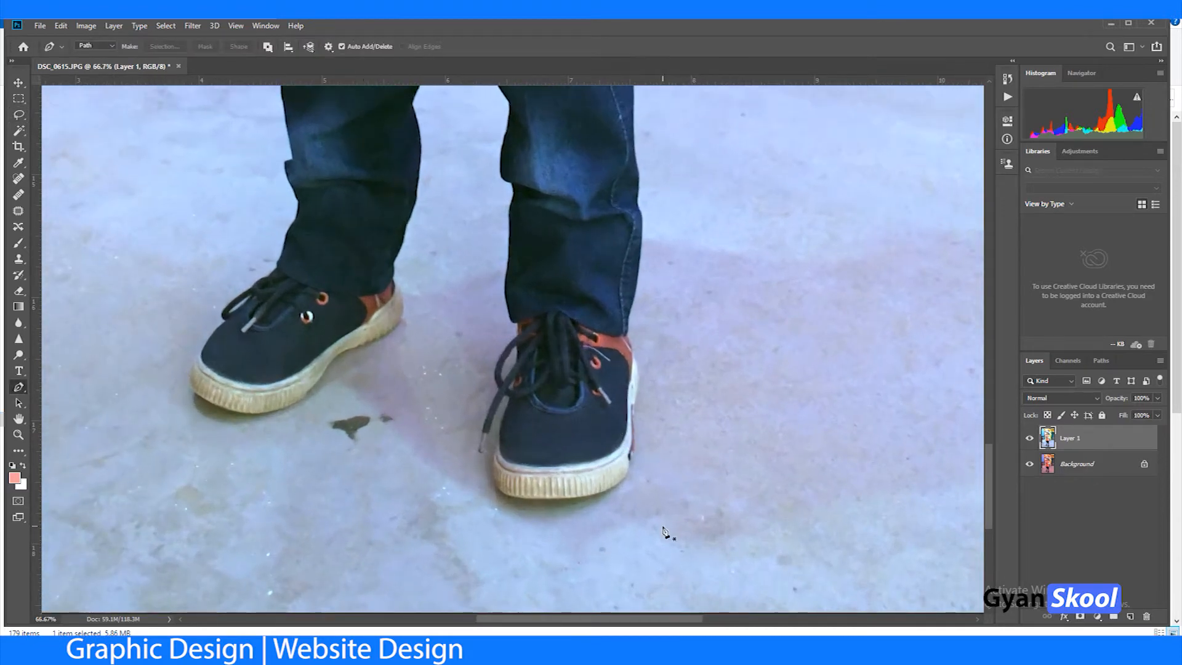
key("ctrl+plus")
key("ctrl+plus")
left_click_drag(726, 536, 594, 206)
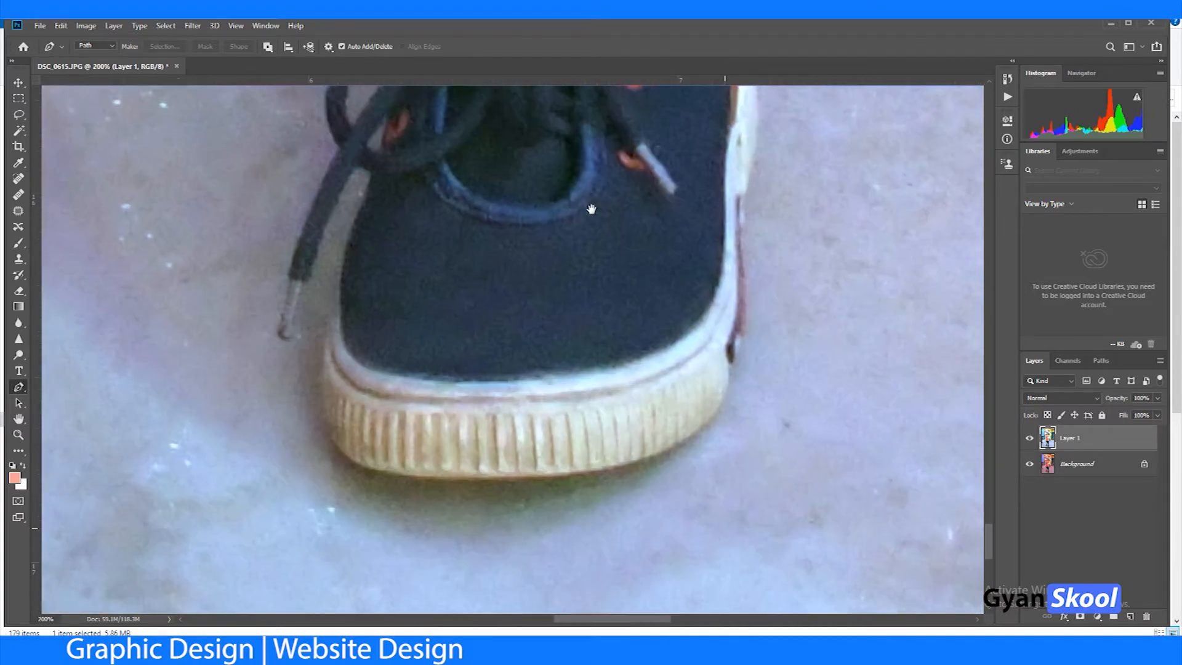
left_click_drag(638, 459, 684, 441)
left_click_drag(727, 379, 732, 358)
left_click_drag(749, 302, 746, 223)
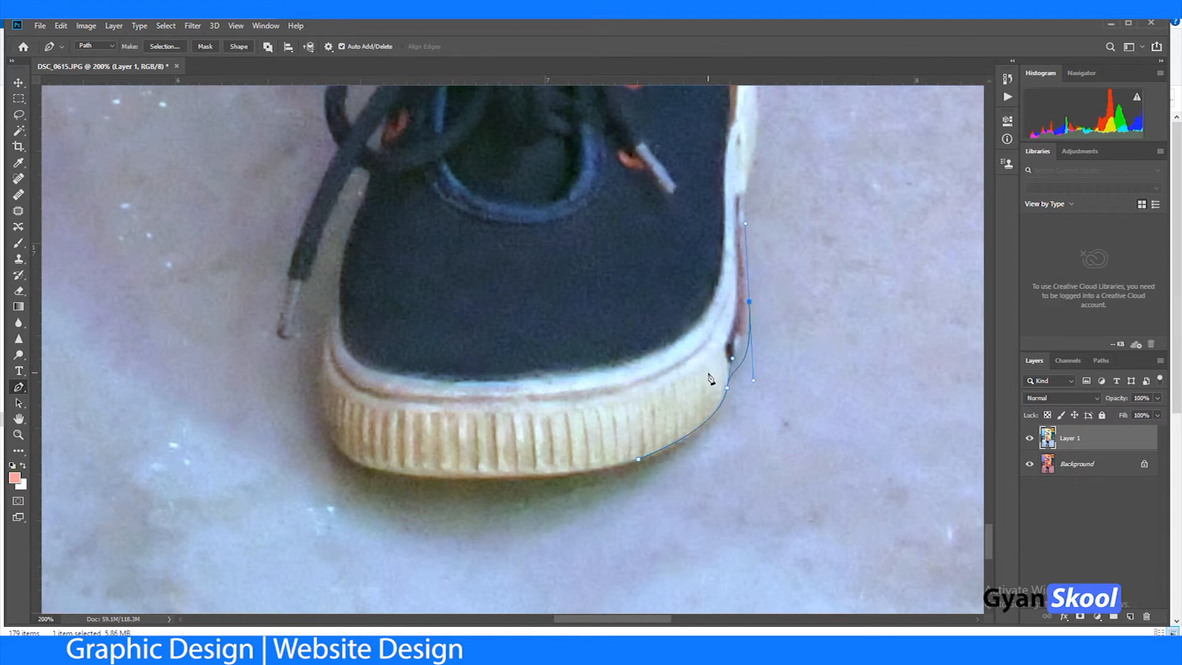
key("BackSpace")
key("BackSpace")
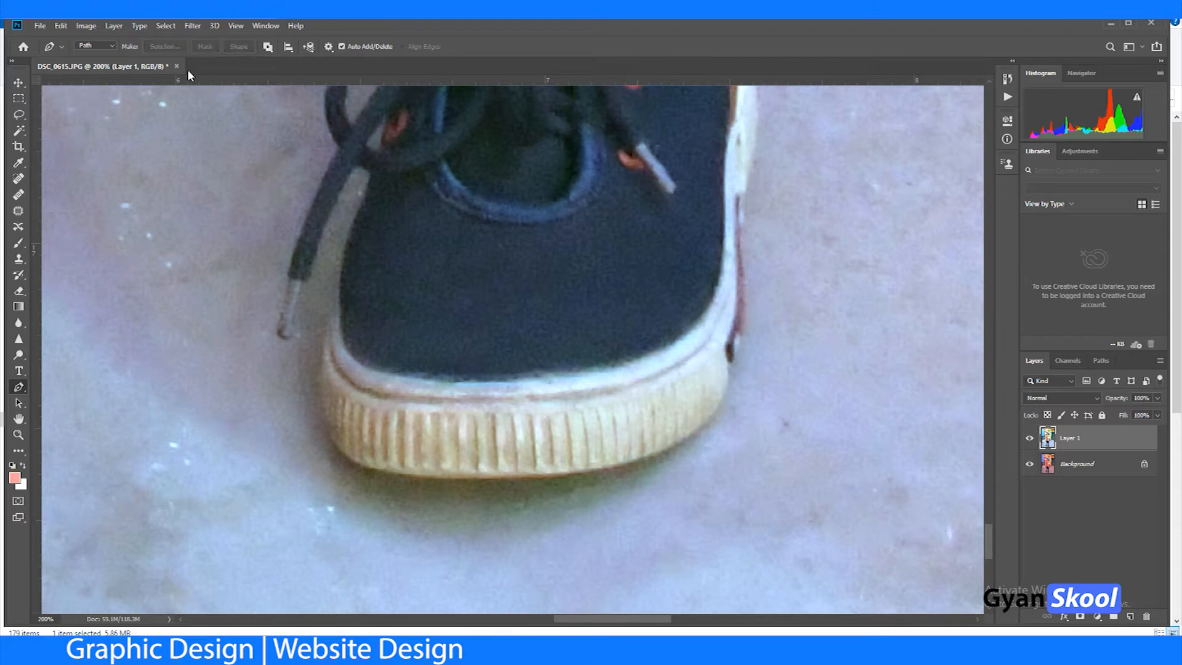
Step: Select the main subject of the photo on Layer 1 with the automatic Subject selection
left_click(165, 26)
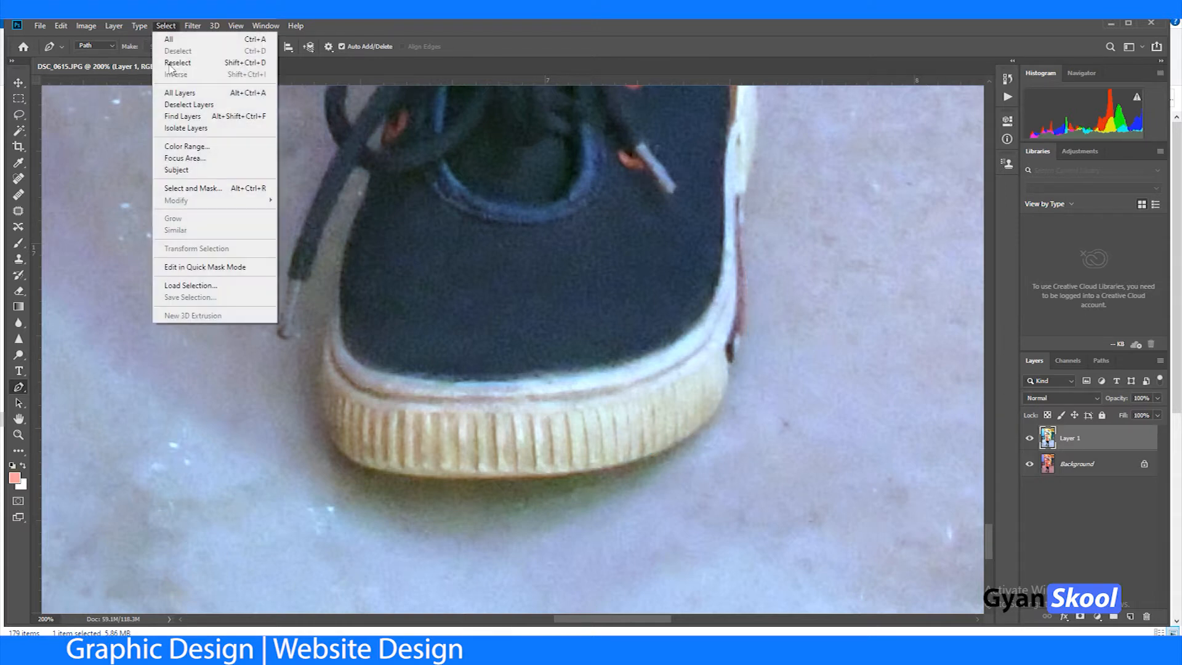
left_click(184, 170)
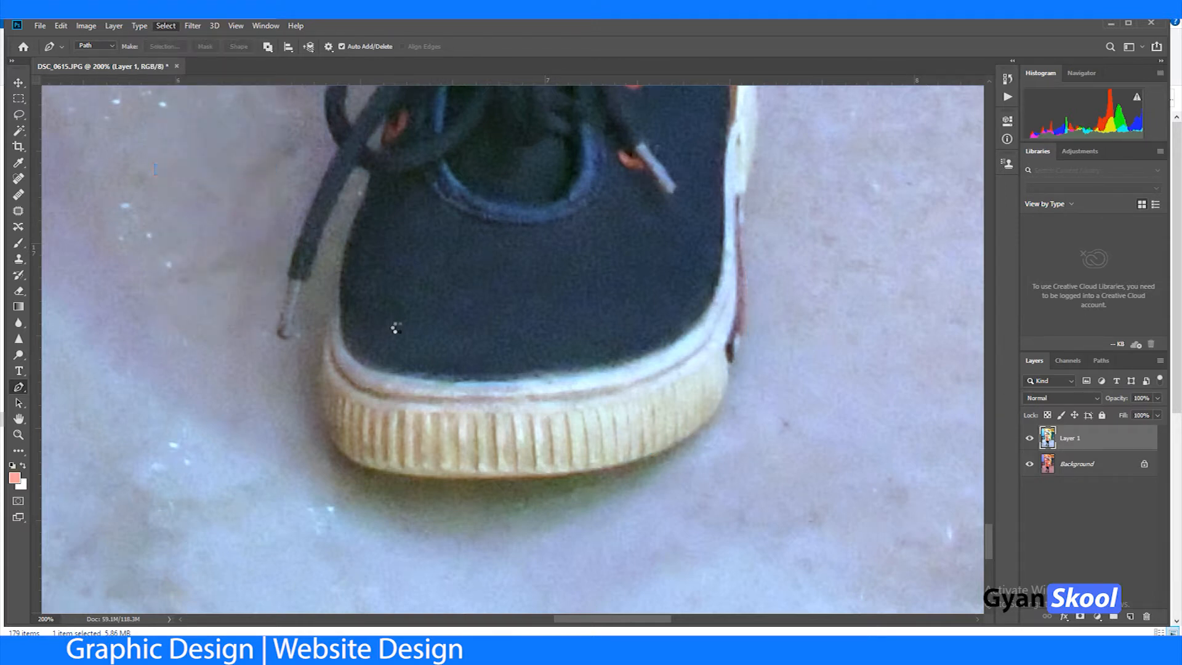
key("ctrl+minus")
key("ctrl+minus")
key("ctrl+minus")
key("ctrl+minus")
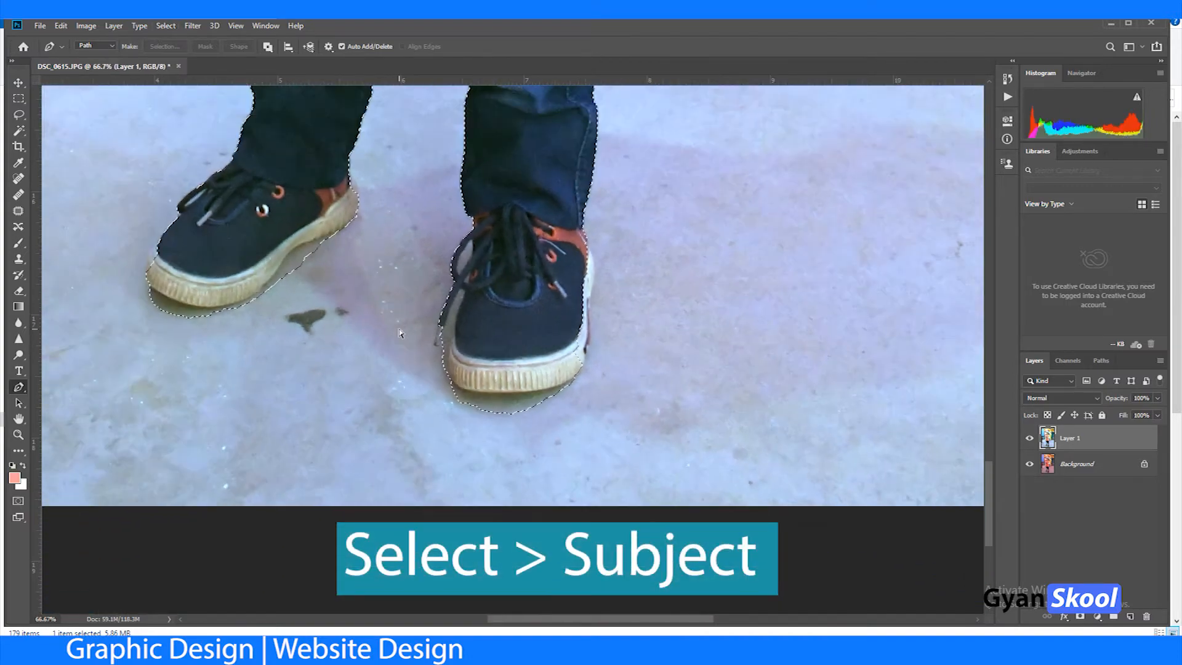
key("ctrl+minus")
key("ctrl+minus")
key("ctrl+minus")
key("ctrl+minus")
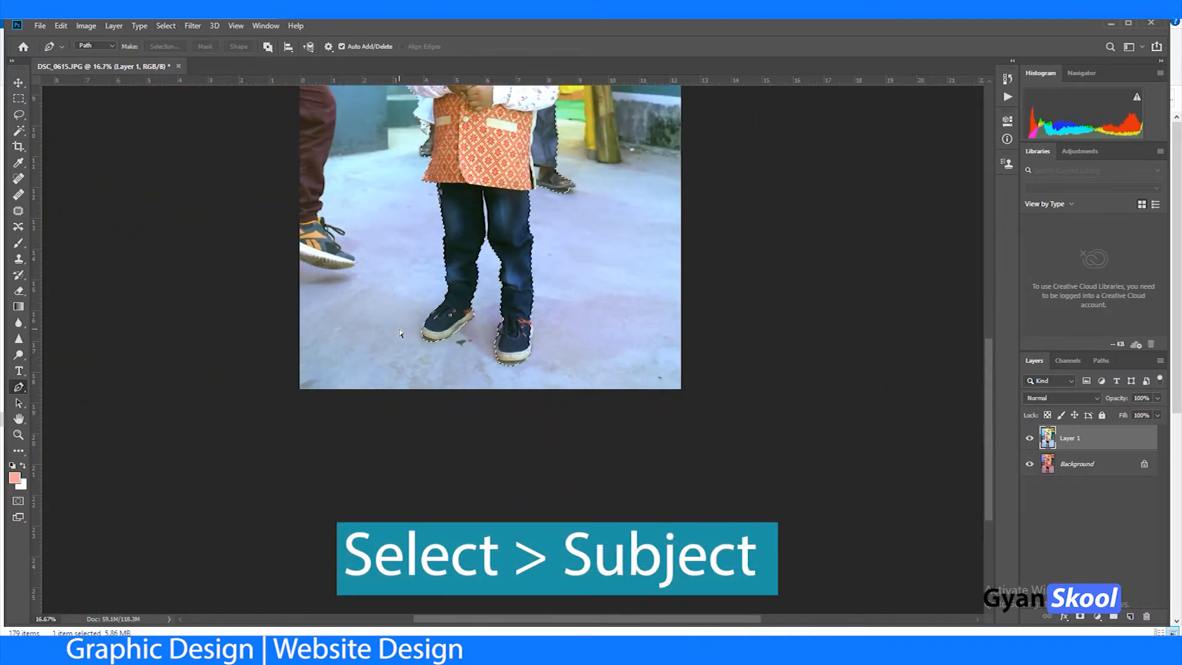
Step: Subtract the background man's trouser leg and sandal beside the boy's orange vest from the selection with the Lasso tool
key("ctrl+plus")
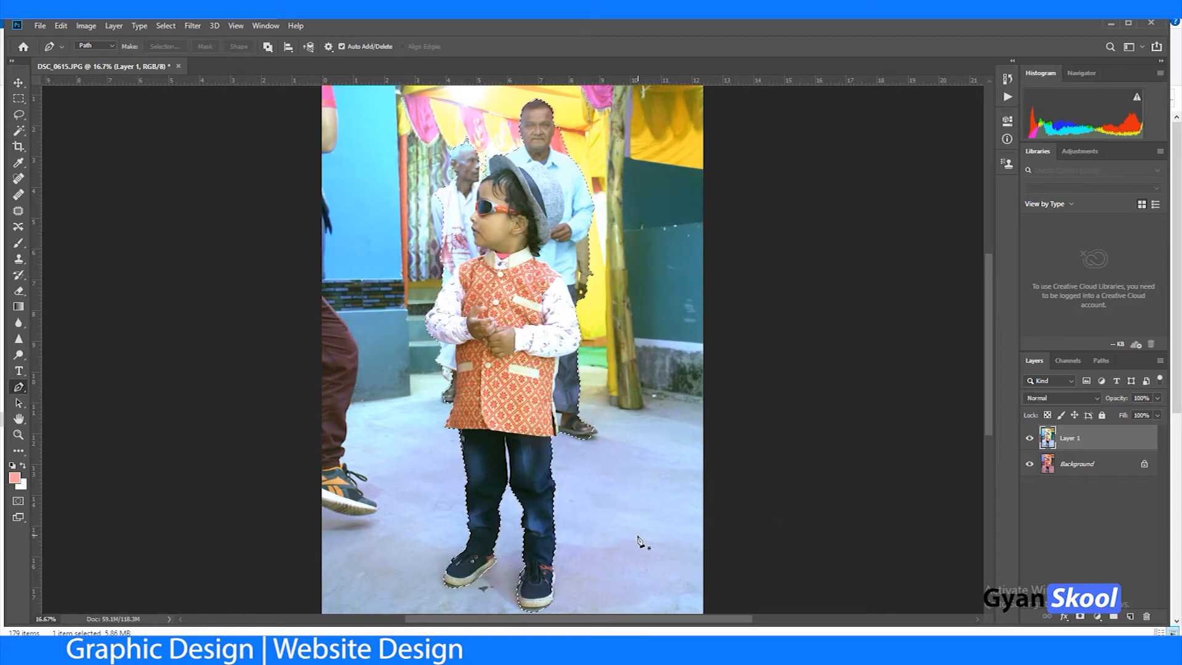
key("ctrl+plus")
key("ctrl+plus")
key("ctrl+plus")
left_click_drag(633, 523, 537, 391)
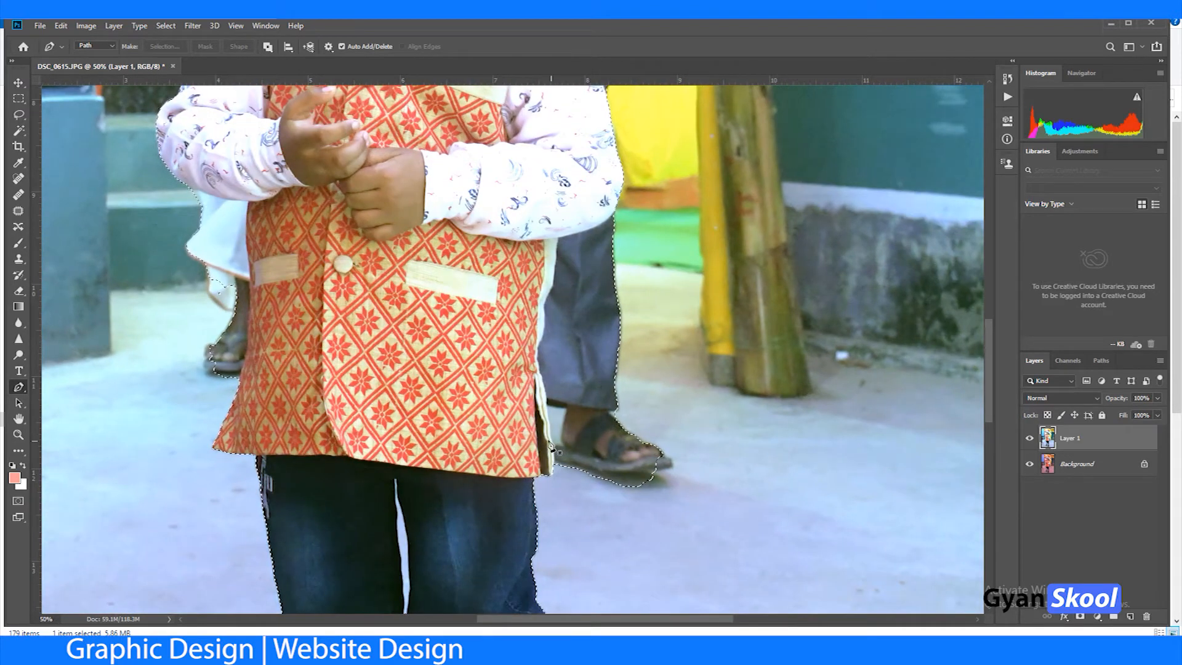
left_click(19, 114)
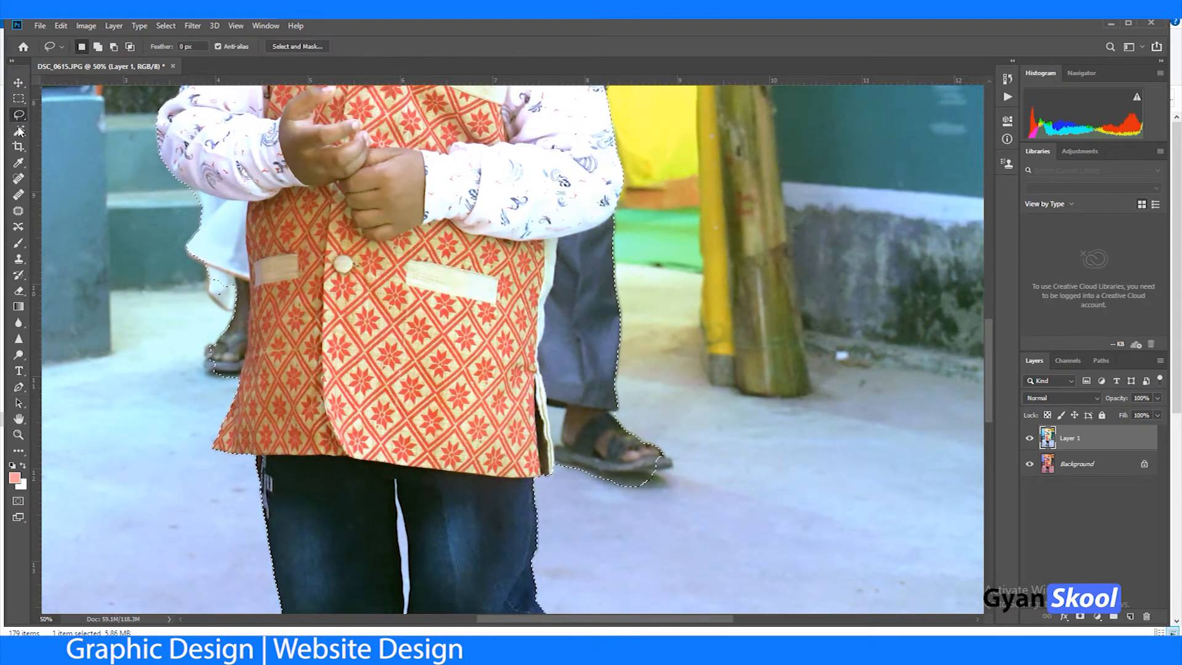
right_click(24, 116)
left_click(56, 116)
key("ctrl+plus")
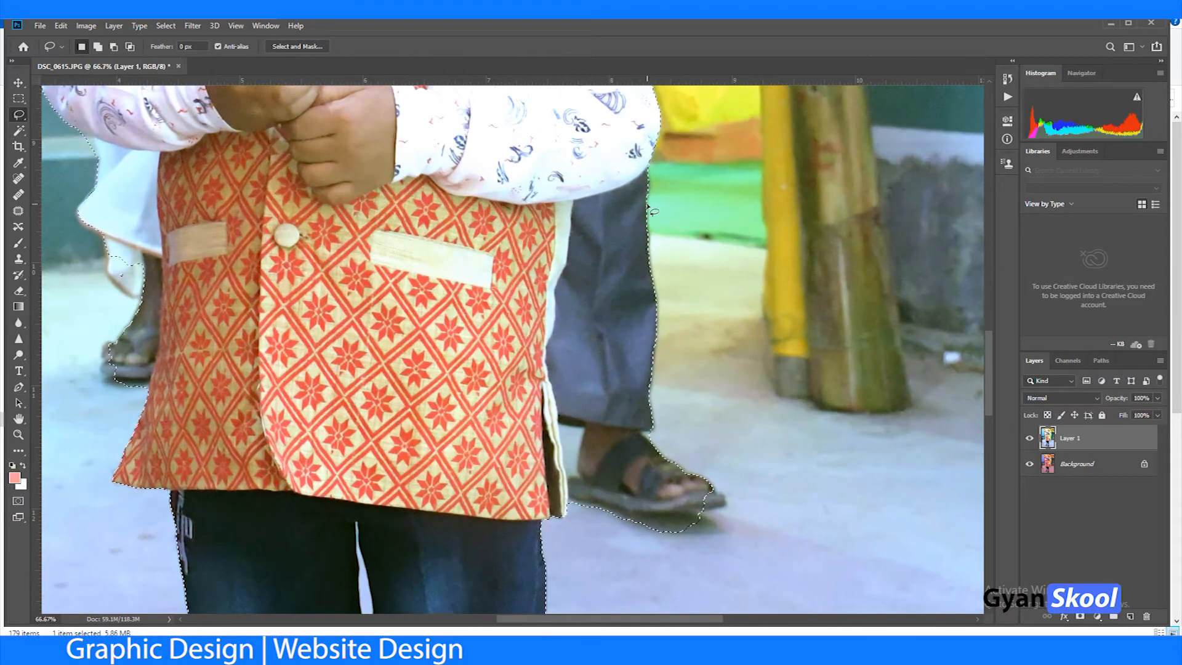
mouse_move(649, 171)
left_mouse_down()
mouse_move(565, 198)
mouse_move(556, 216)
mouse_move(550, 366)
mouse_move(576, 512)
mouse_move(712, 559)
mouse_move(773, 389)
left_mouse_up()
key("alt")
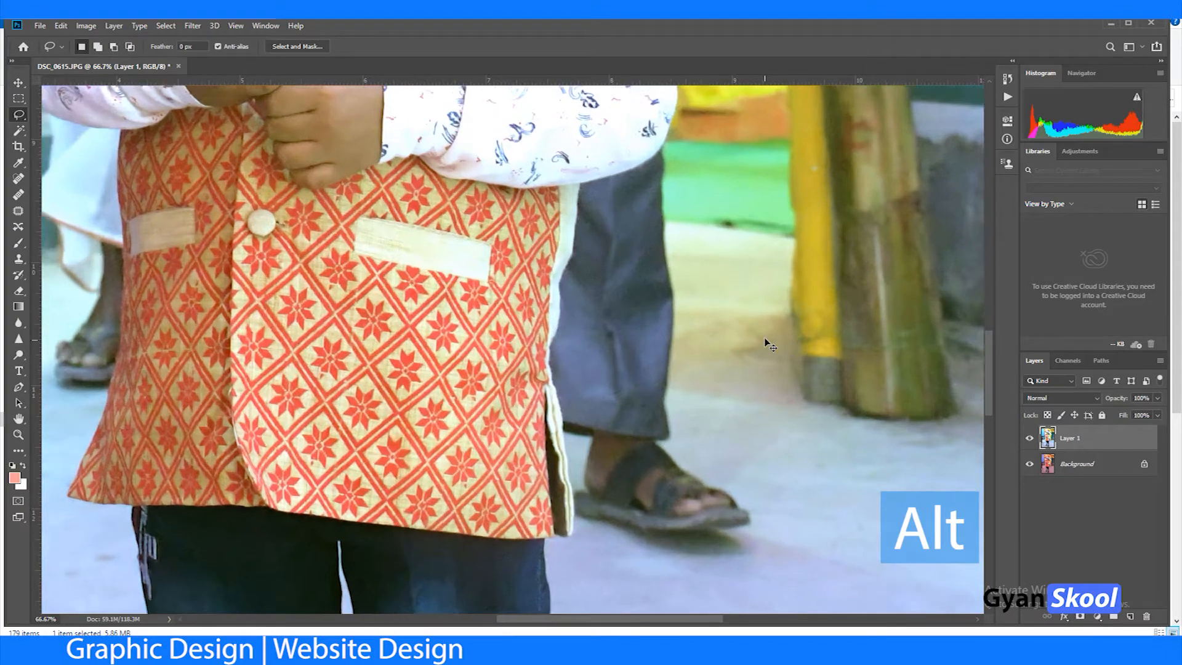
Step: Add the vest's pale side hem just below the boy's sleeve back to the selection with the Lasso
scroll(763, 332, "up", 2)
left_click_drag(647, 237, 647, 350)
mouse_move(641, 396)
left_mouse_down()
mouse_move(612, 440)
mouse_move(614, 479)
mouse_move(676, 412)
left_mouse_up()
left_click_drag(663, 357, 652, 509)
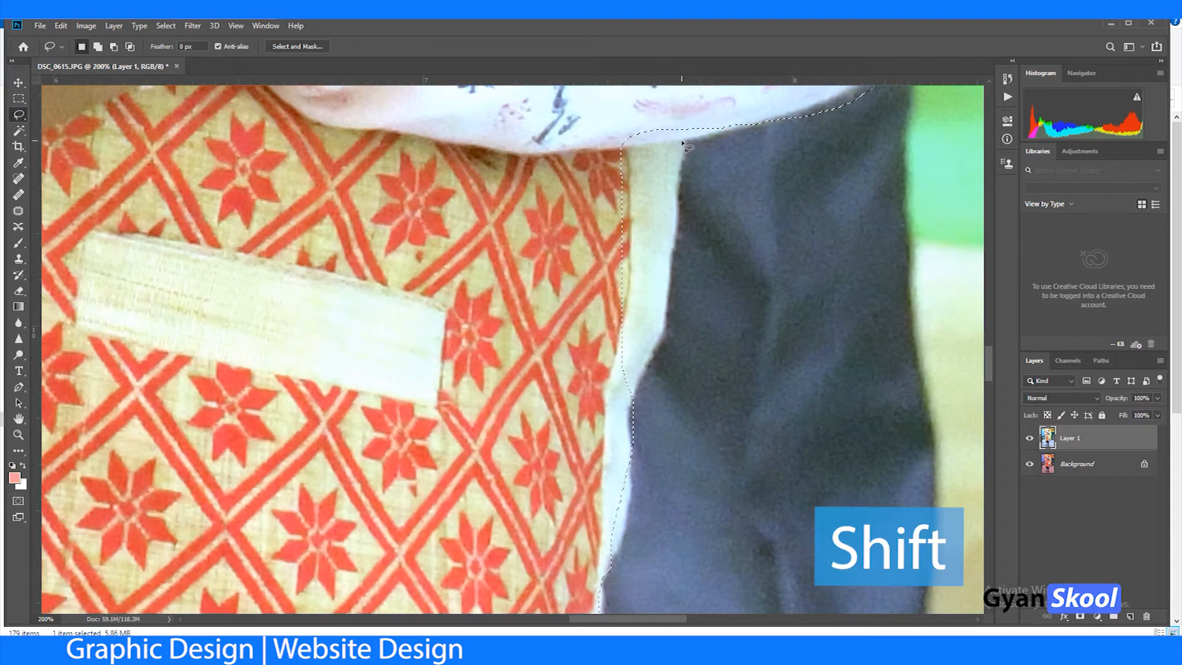
key("shift")
mouse_move(690, 128)
left_mouse_down()
mouse_move(674, 294)
mouse_move(642, 386)
left_mouse_up()
mouse_move(635, 446)
left_mouse_down()
mouse_move(585, 387)
mouse_move(576, 293)
left_mouse_up()
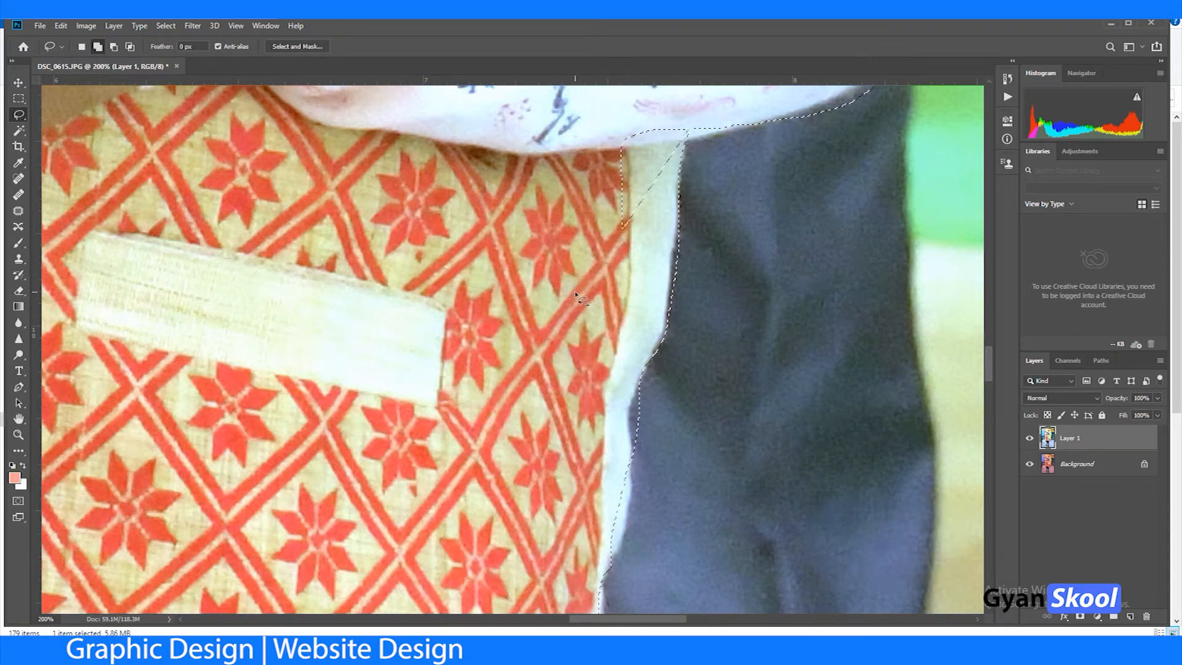
mouse_move(675, 112)
left_mouse_down()
mouse_move(602, 233)
mouse_move(655, 213)
mouse_move(690, 130)
left_mouse_up()
Step: Trim the overlap on the dark trousers and fit the selection edge along the lower part of the vest's white hem
key("alt")
left_click_drag(646, 392, 647, 391)
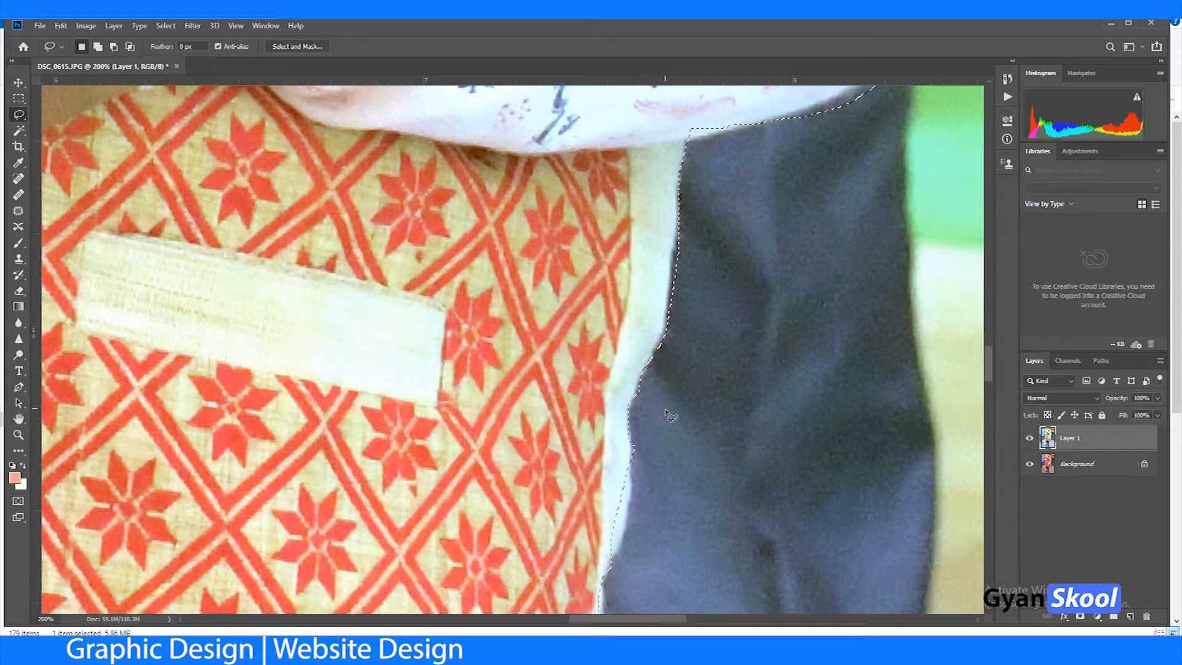
left_click_drag(674, 432, 667, 239)
key("shift")
mouse_move(622, 275)
left_mouse_down()
mouse_move(618, 348)
mouse_move(600, 374)
mouse_move(576, 348)
left_mouse_up()
left_click_drag(666, 410, 660, 218)
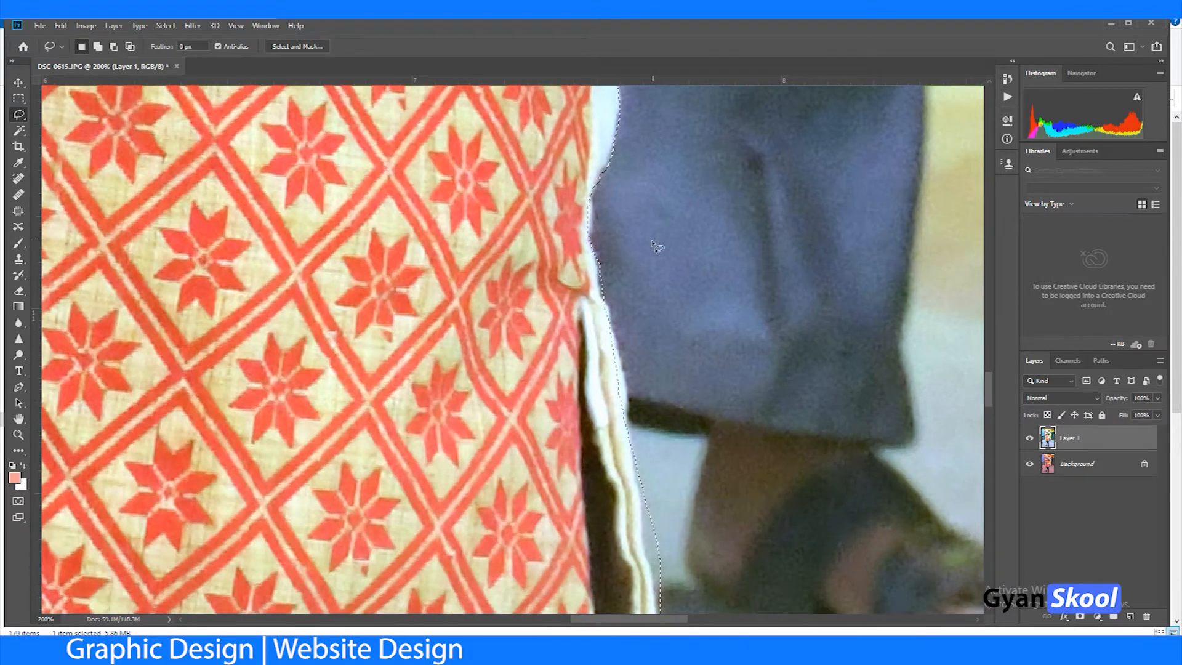
left_click_drag(670, 323, 518, 404)
Step: Try to lasso around the background man's hand against the yellow cloth beside the boy's sleeve
left_click_drag(530, 212, 535, 424)
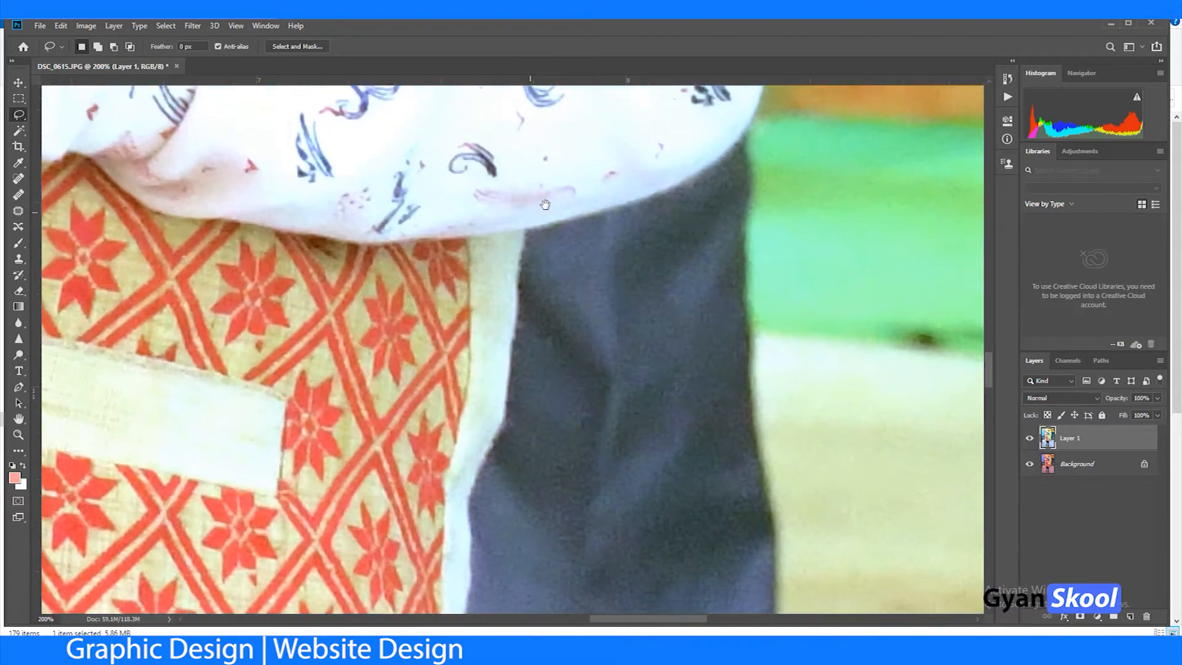
mouse_move(746, 309)
left_mouse_down()
mouse_move(641, 368)
mouse_move(721, 345)
mouse_move(742, 323)
mouse_move(675, 449)
mouse_move(654, 462)
mouse_move(669, 502)
left_mouse_up()
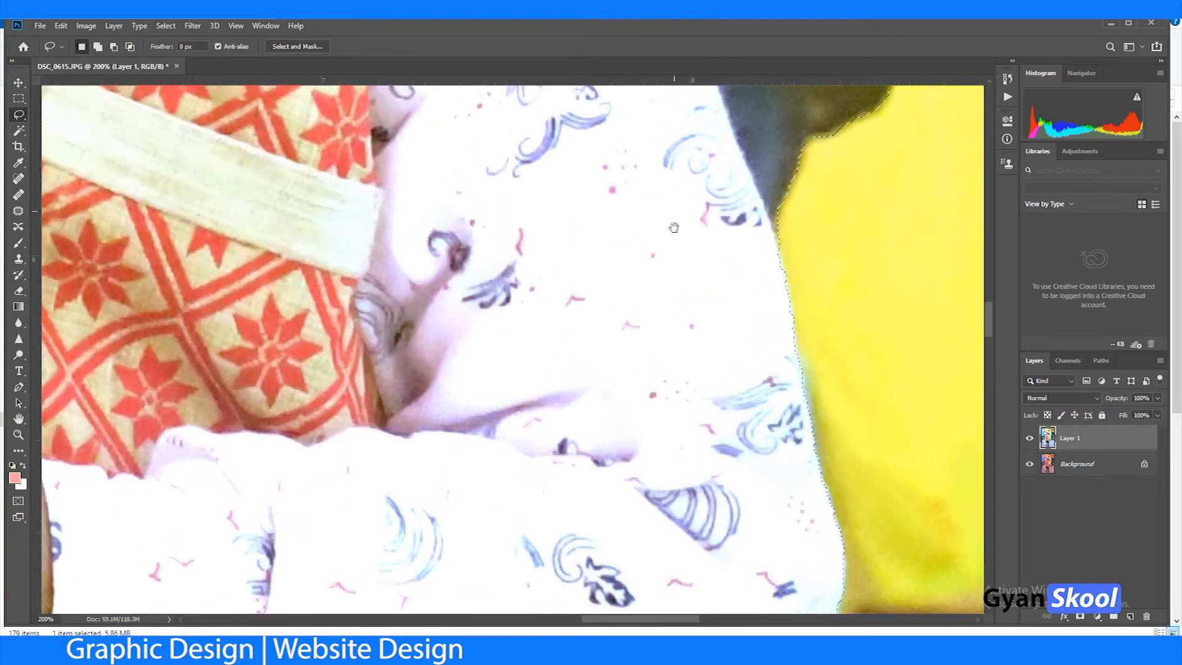
left_click_drag(675, 225, 663, 458)
left_click_drag(669, 351, 550, 492)
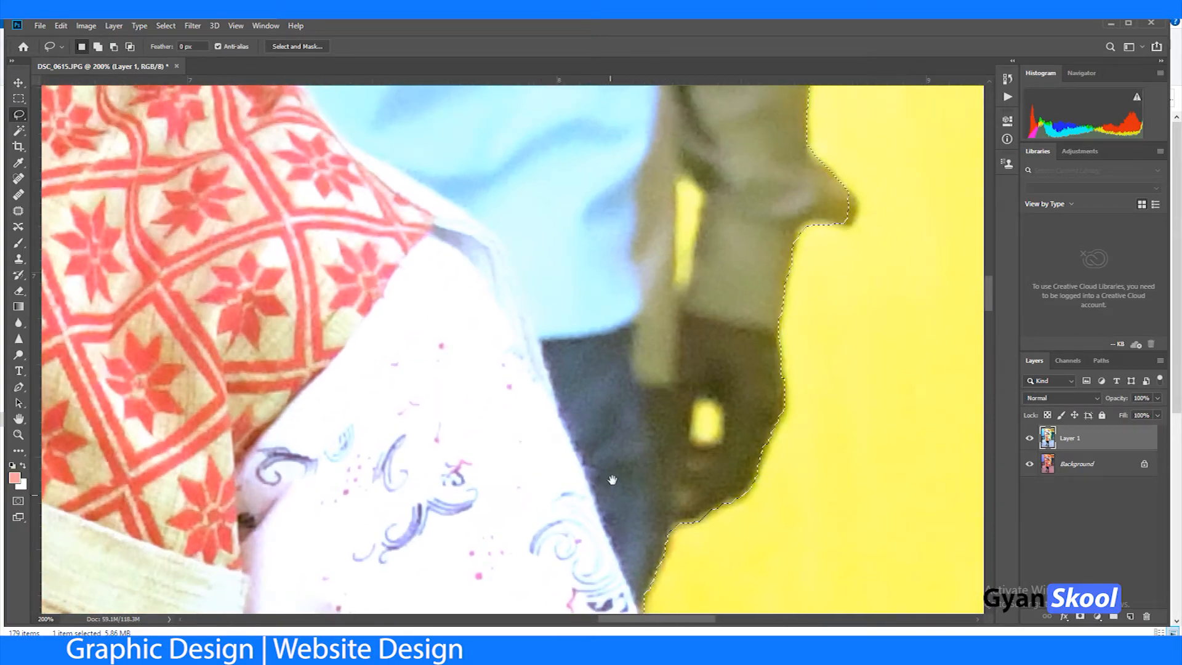
scroll(612, 483, "down", 3)
mouse_move(653, 558)
left_mouse_down()
mouse_move(607, 393)
mouse_move(530, 245)
mouse_move(513, 173)
mouse_move(696, 137)
mouse_move(861, 298)
mouse_move(849, 408)
left_mouse_up()
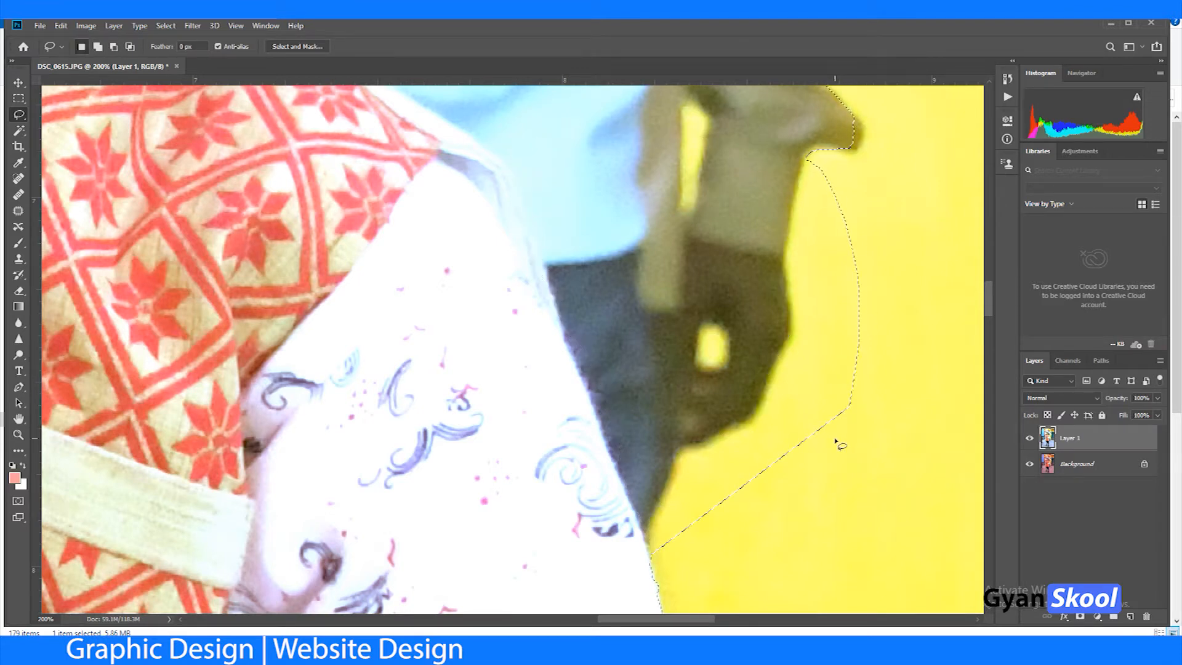
left_click_drag(686, 423, 728, 528)
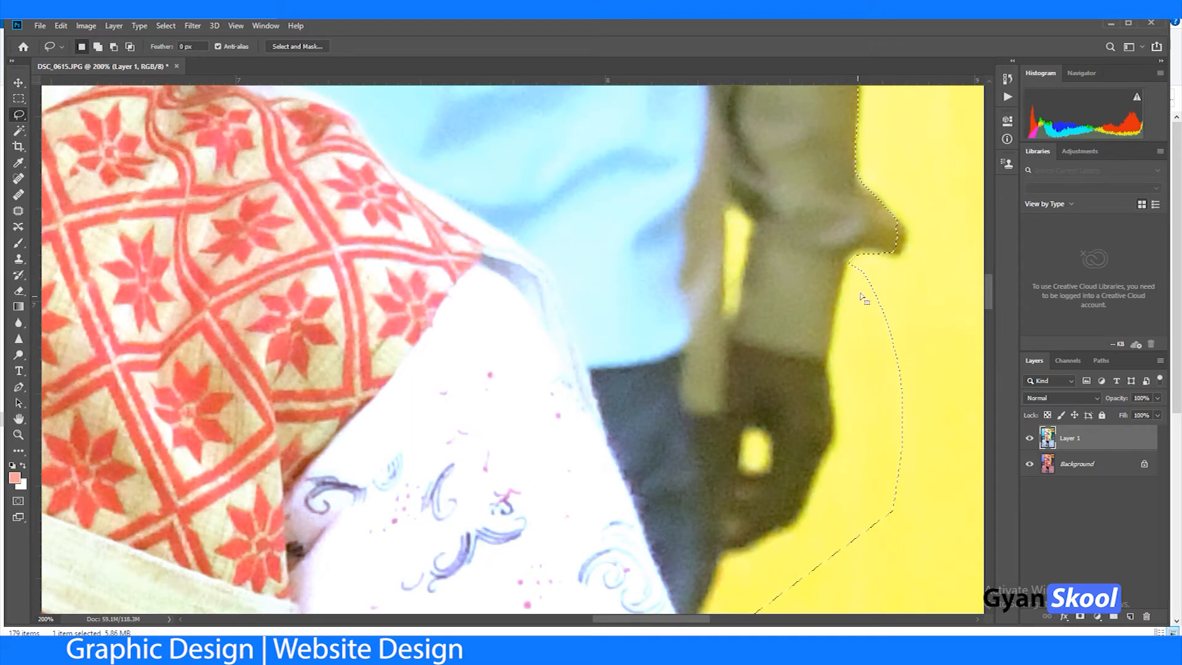
Step: Subtract the yellow cloth bulge and part of the background man's hand from the selection
key("alt")
mouse_move(894, 263)
left_mouse_down()
mouse_move(910, 198)
mouse_move(696, 363)
mouse_move(883, 539)
mouse_move(894, 514)
left_mouse_up()
mouse_move(897, 387)
left_mouse_down()
mouse_move(829, 537)
mouse_move(945, 484)
left_mouse_up()
mouse_move(917, 335)
left_mouse_down()
mouse_move(897, 309)
mouse_move(905, 333)
left_mouse_up()
left_click_drag(779, 364, 713, 248)
mouse_move(685, 240)
left_mouse_down()
mouse_move(712, 343)
mouse_move(702, 522)
mouse_move(599, 333)
left_mouse_up()
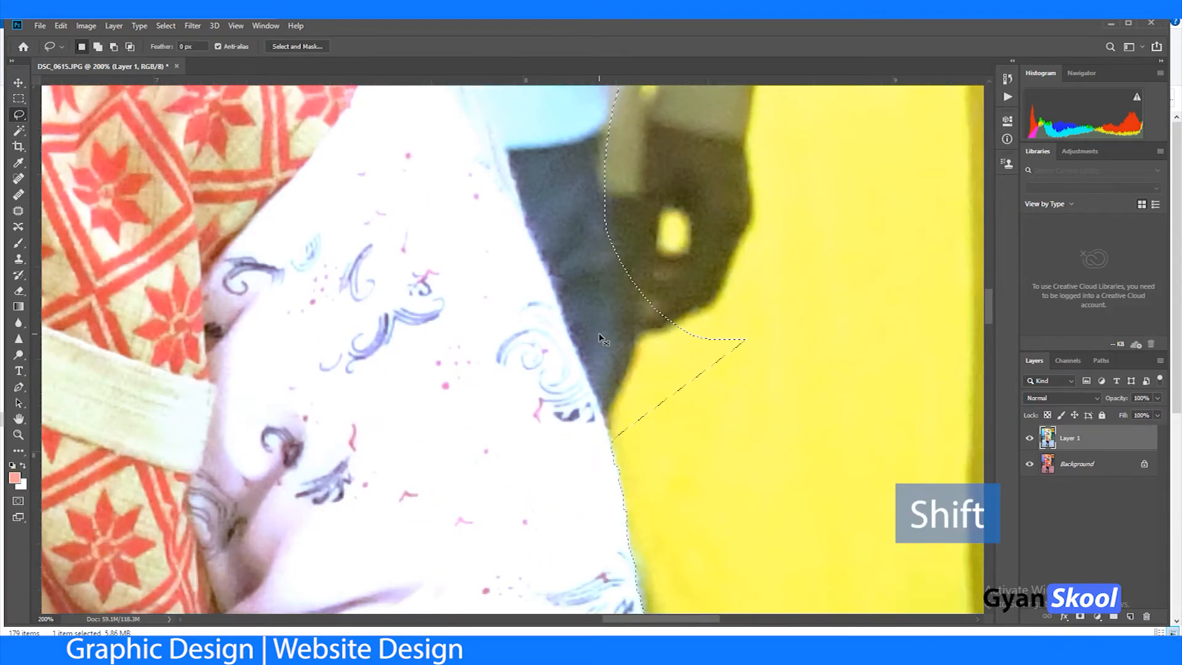
Step: Subtract a section of the background man's body along the boy's shoulder and the back of the hat
key("ctrl+minus")
key("ctrl+minus")
key("ctrl+minus")
key("ctrl+minus")
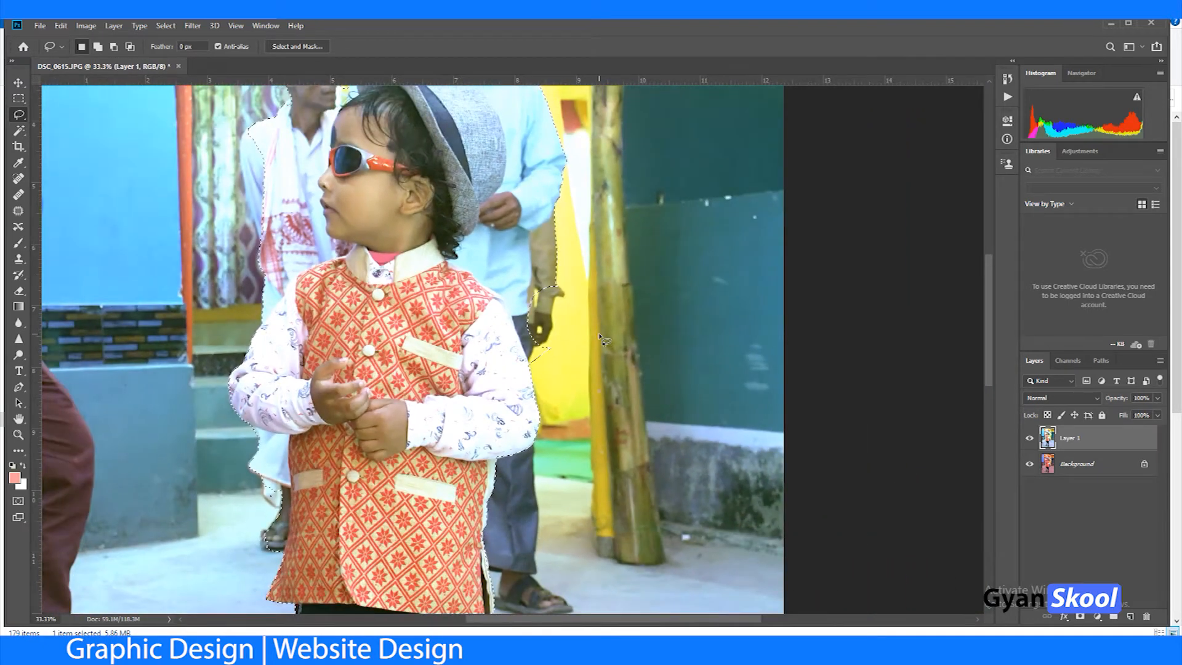
left_click_drag(599, 334, 613, 412)
key("shift")
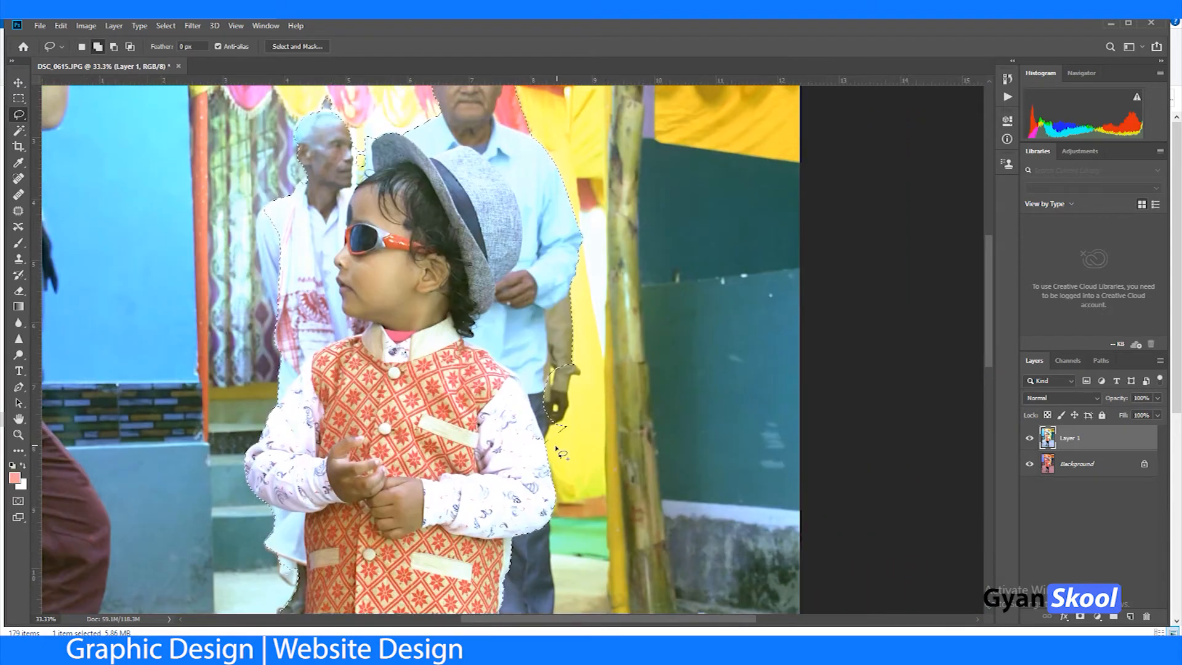
key("alt")
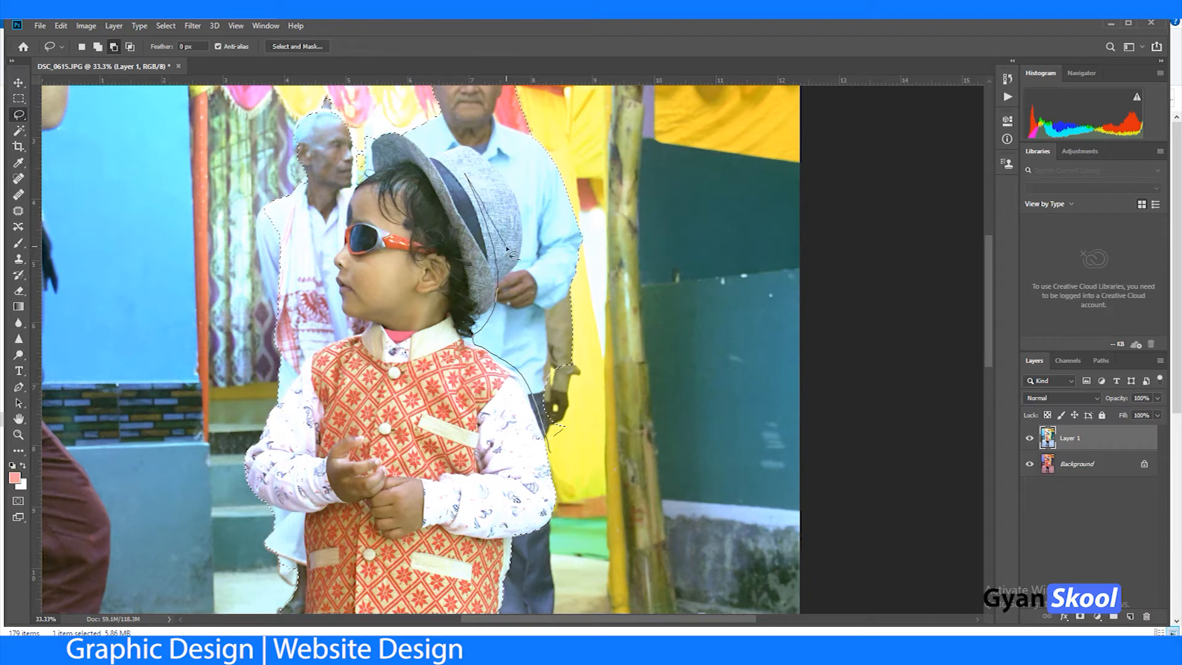
left_click_drag(506, 248, 511, 259)
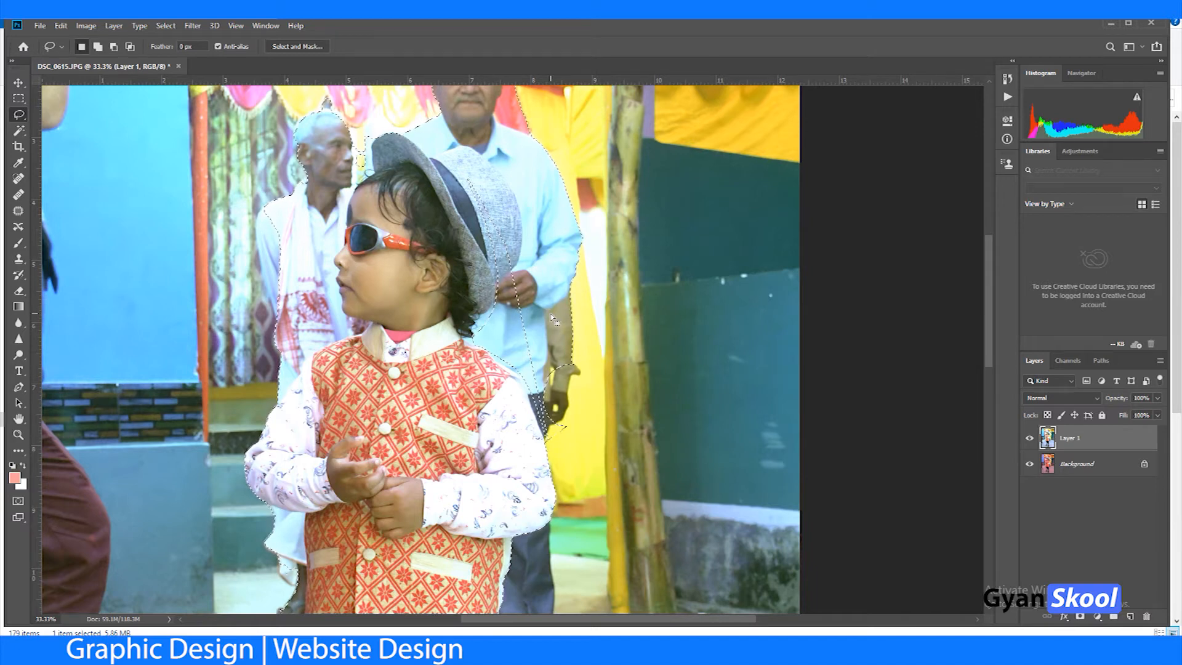
Step: Subtract the background man's arm and add the missing part of the boy's grey hat back to the selection
key("shift")
key("alt")
mouse_move(552, 252)
left_mouse_down()
mouse_move(609, 281)
mouse_move(562, 346)
left_mouse_up()
left_click_drag(483, 324, 484, 326)
key("shift")
left_click_drag(453, 151, 451, 149)
Step: Subtract the background man's head, blue shirt and leftover hand areas from the selection, following the hat's edge
left_click_drag(533, 281, 506, 410)
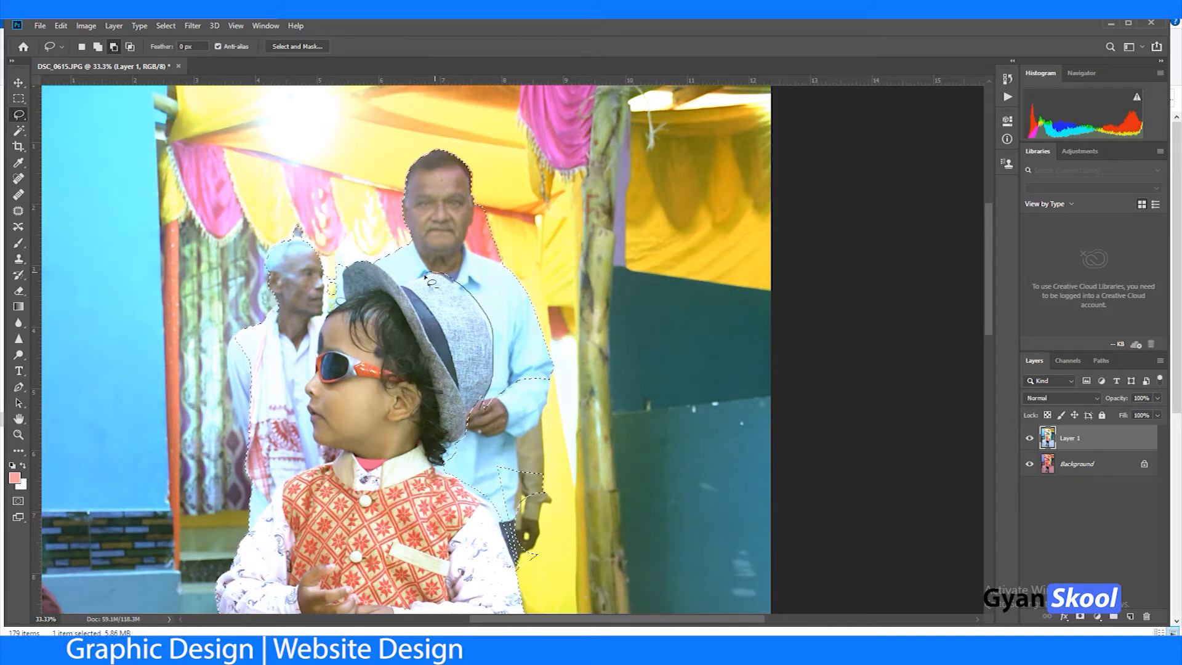
mouse_move(360, 229)
left_mouse_down()
mouse_move(450, 120)
mouse_move(628, 337)
mouse_move(520, 456)
mouse_move(518, 284)
left_mouse_up()
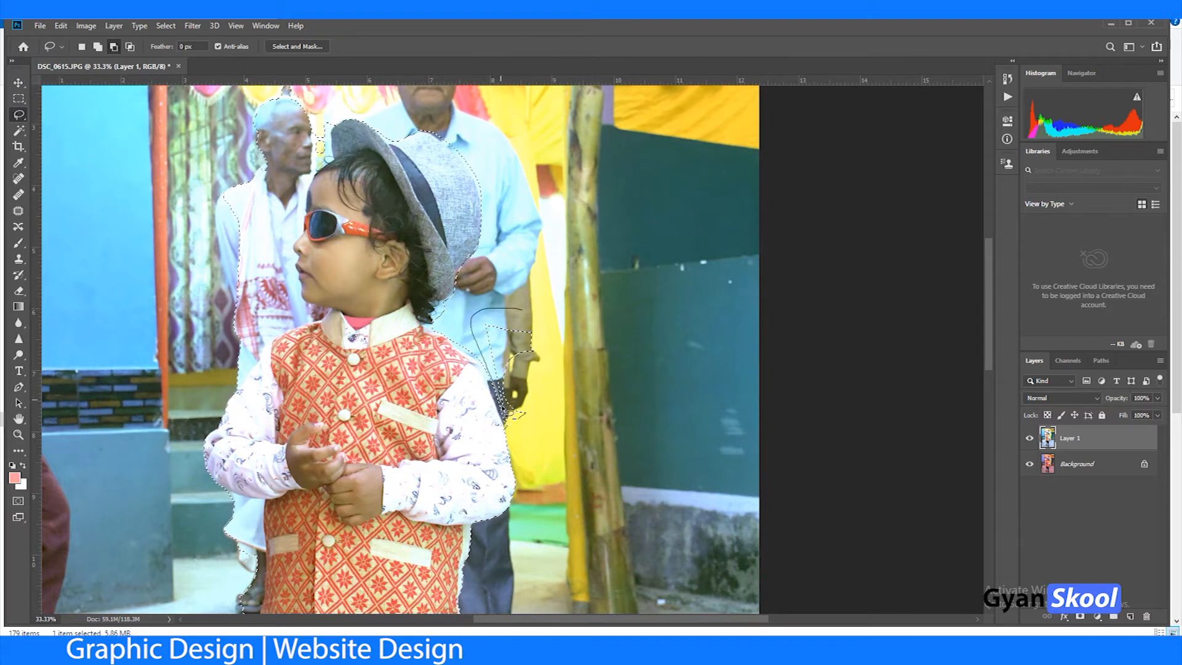
left_click_drag(548, 452, 586, 393)
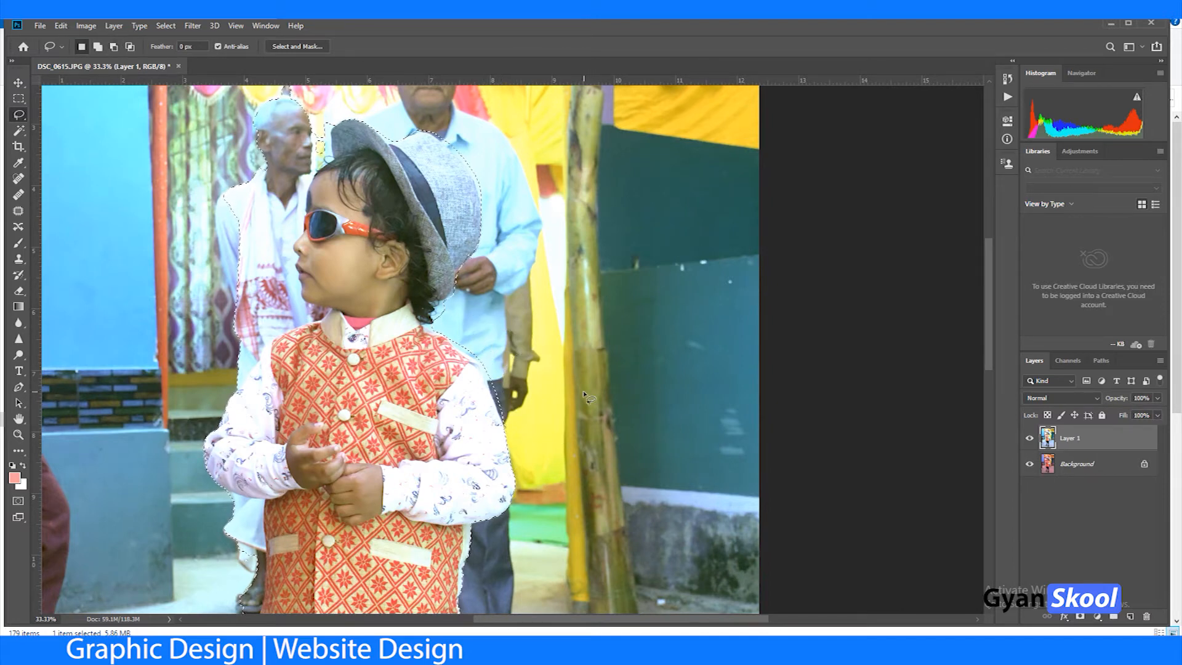
Step: Subtract the elderly man in front of the boy's face from the selection, following the face and shoulder
key("alt")
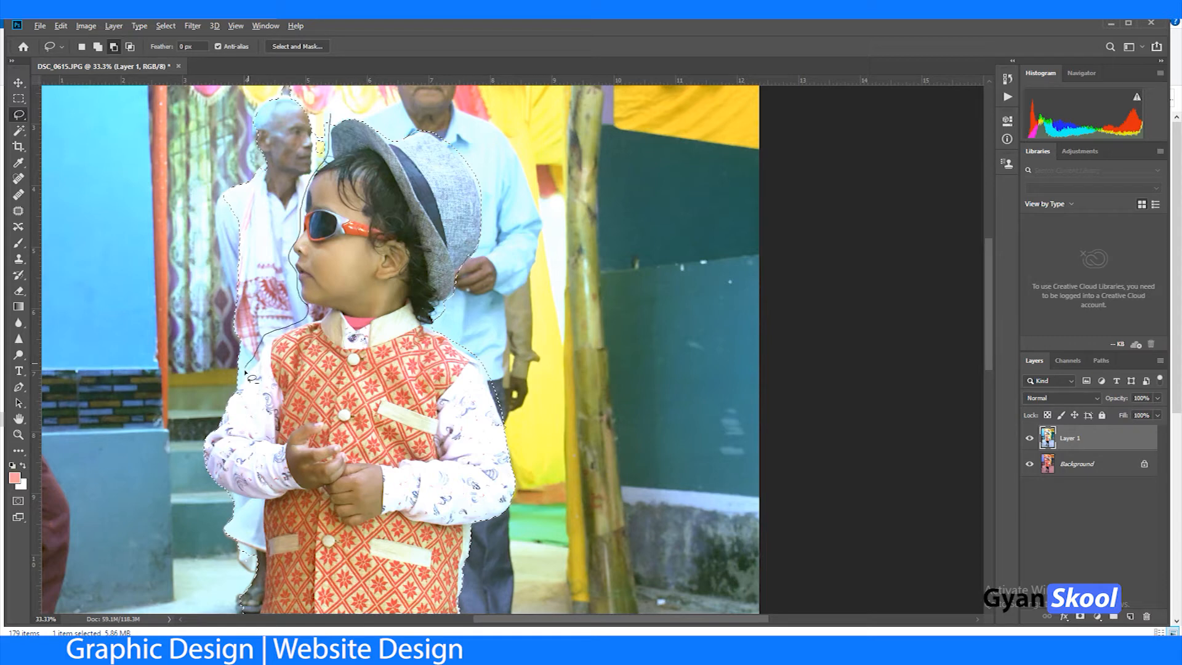
mouse_move(183, 303)
left_mouse_down()
mouse_move(189, 188)
mouse_move(217, 117)
left_mouse_up()
mouse_move(304, 109)
left_mouse_down()
mouse_move(238, 114)
mouse_move(312, 135)
left_mouse_up()
key("alt")
key("alt")
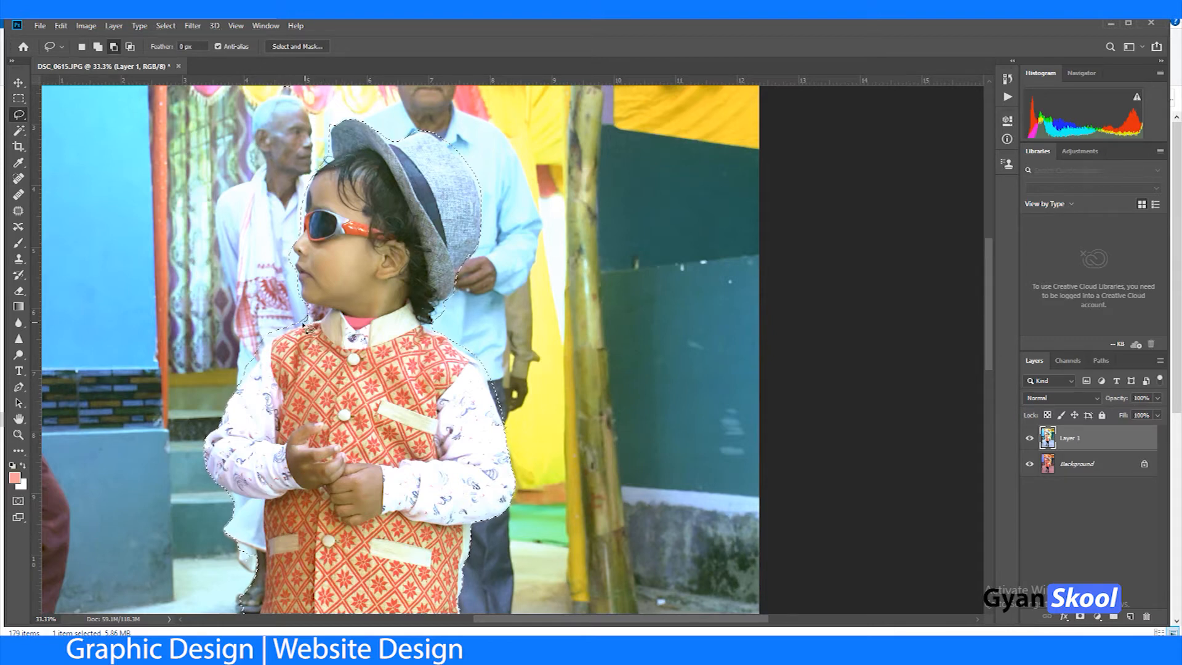
left_click_drag(226, 385, 300, 315)
Step: Subtract the elderly man's white cloth and foot below the boy's sleeve, following the vest's edge
key("space")
left_click_drag(481, 365, 488, 55)
key("alt")
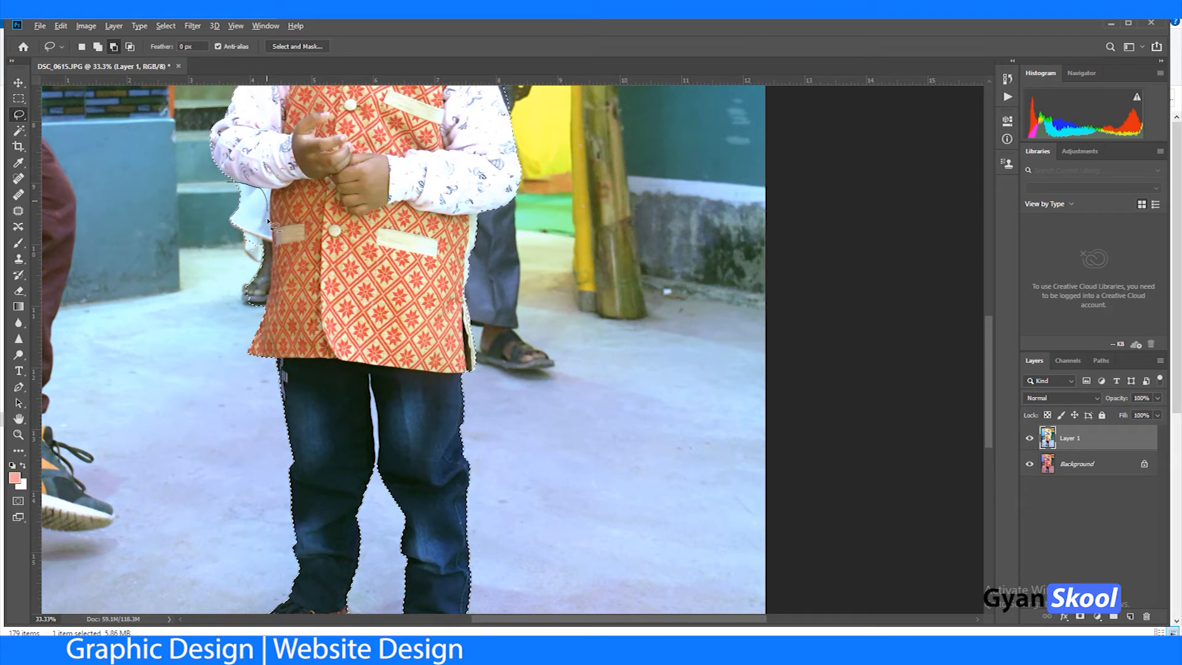
left_click_drag(213, 308, 209, 304)
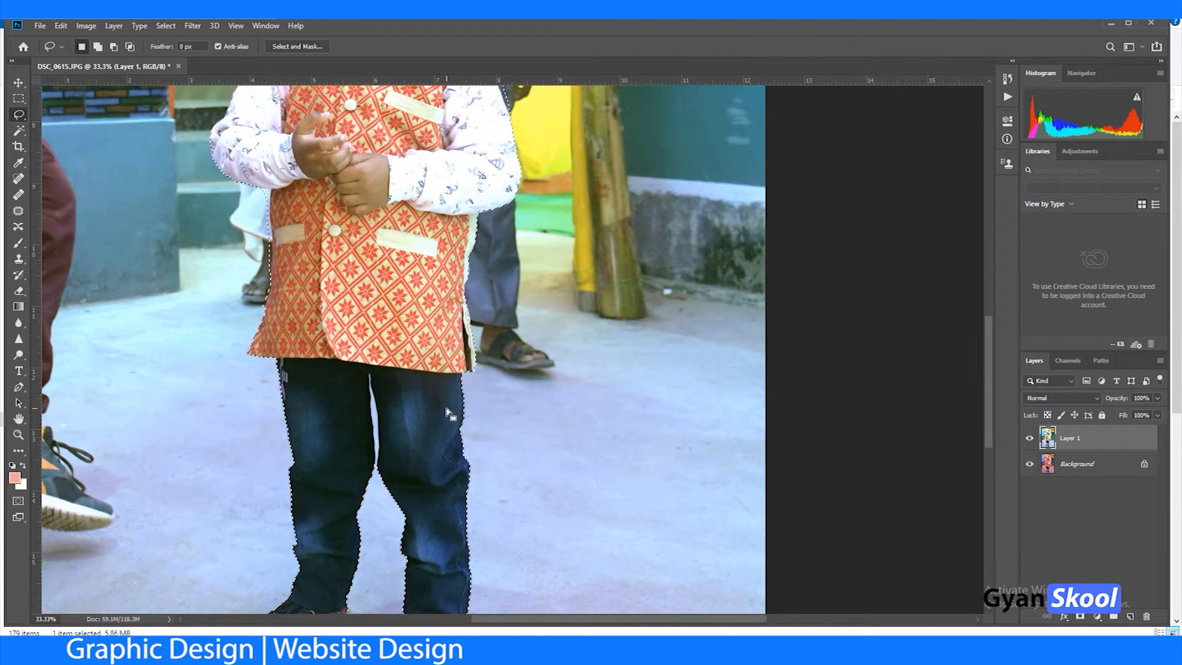
Step: Subtract the narrow floor gap between the boy's trouser legs from the selection
key("ctrl+plus")
key("ctrl+plus")
left_click_drag(343, 422, 527, 237)
key("alt")
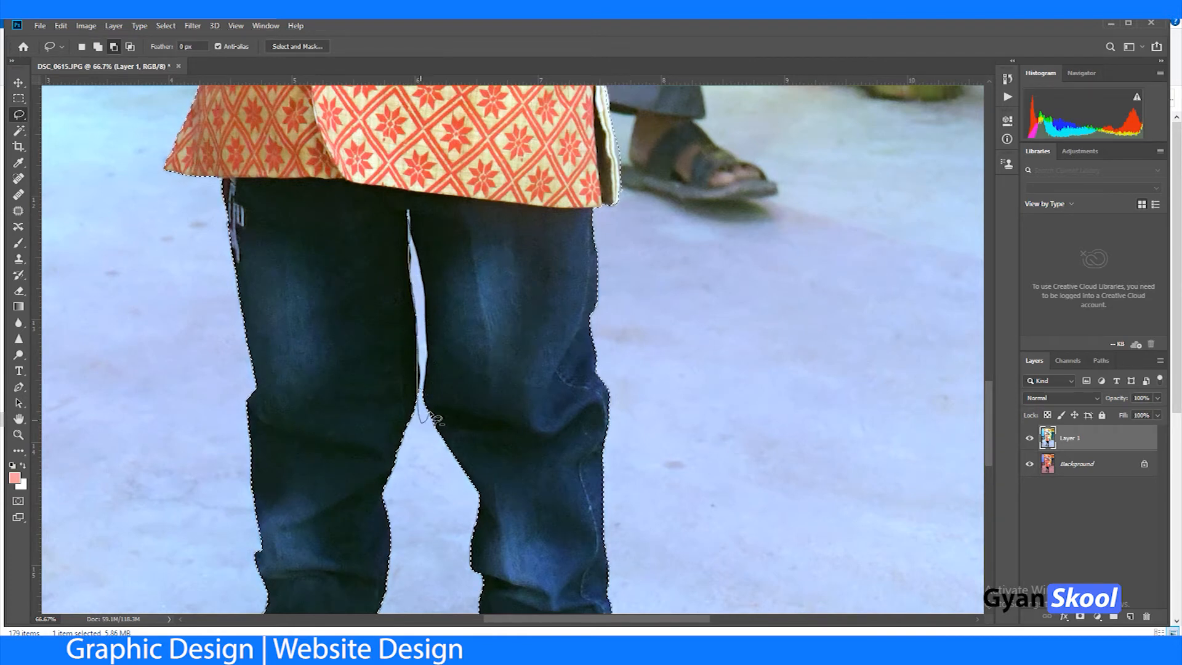
mouse_move(426, 397)
left_mouse_down()
mouse_move(429, 288)
mouse_move(409, 217)
left_mouse_up()
key("Delete")
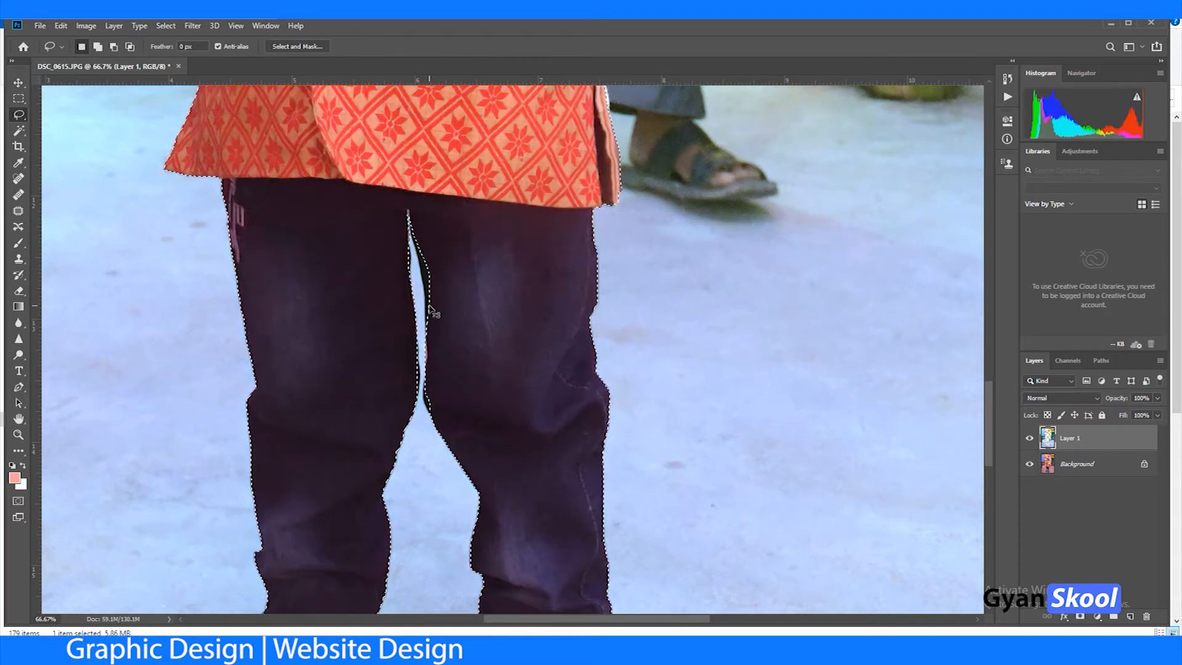
key("Delete")
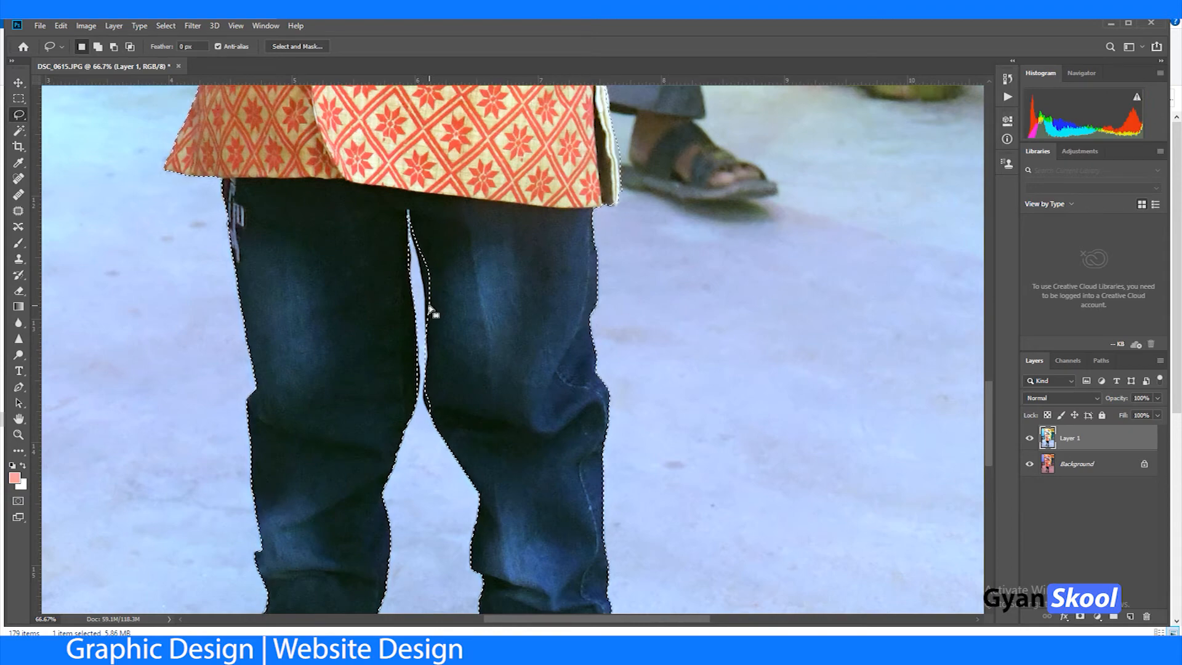
Step: Subtract the background between the boy's chin, collar and vest shoulder from the selection
left_click_drag(509, 277, 578, 470)
left_click_drag(394, 194, 394, 466)
left_click_drag(339, 243, 338, 478)
left_click_drag(358, 235, 392, 353)
scroll(394, 357, "up", 3)
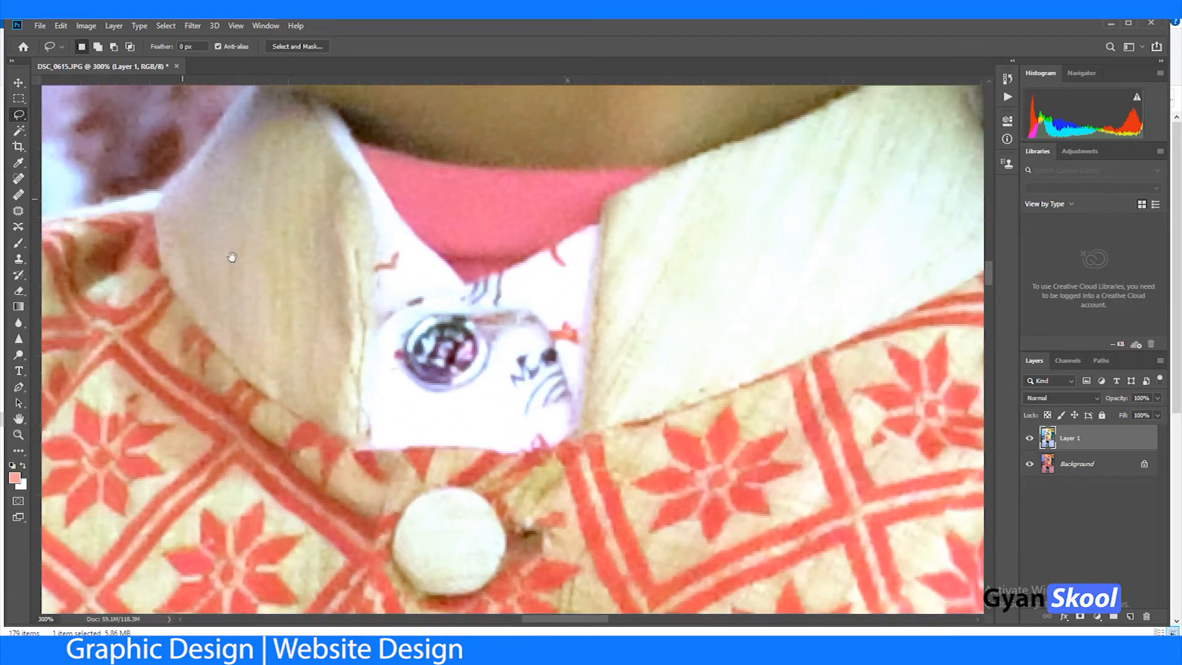
left_click_drag(183, 198, 521, 468)
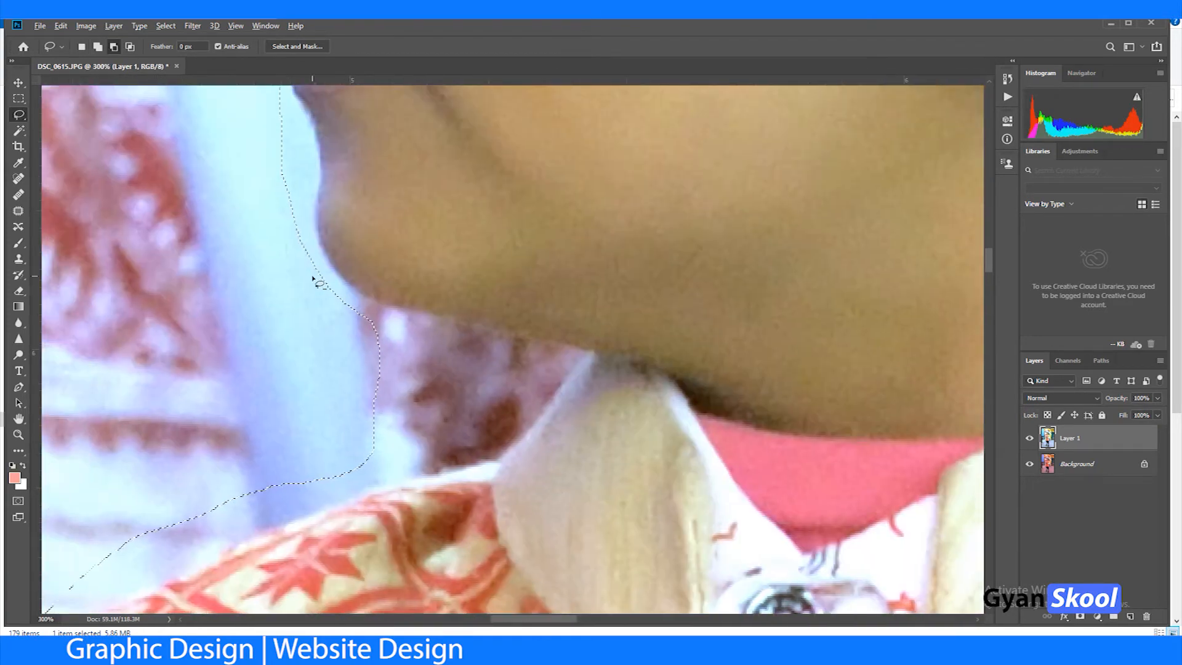
mouse_move(316, 269)
left_mouse_down()
mouse_move(446, 329)
mouse_move(566, 350)
left_mouse_up()
mouse_move(456, 465)
left_mouse_down()
mouse_move(119, 574)
mouse_move(96, 487)
mouse_move(173, 352)
mouse_move(302, 297)
left_mouse_up()
Step: Tighten the selection edge along the boy's vest shoulder and down the white upper sleeve
left_click_drag(334, 364, 700, 155)
mouse_move(685, 290)
left_mouse_down()
mouse_move(666, 307)
mouse_move(412, 408)
mouse_move(360, 477)
left_mouse_up()
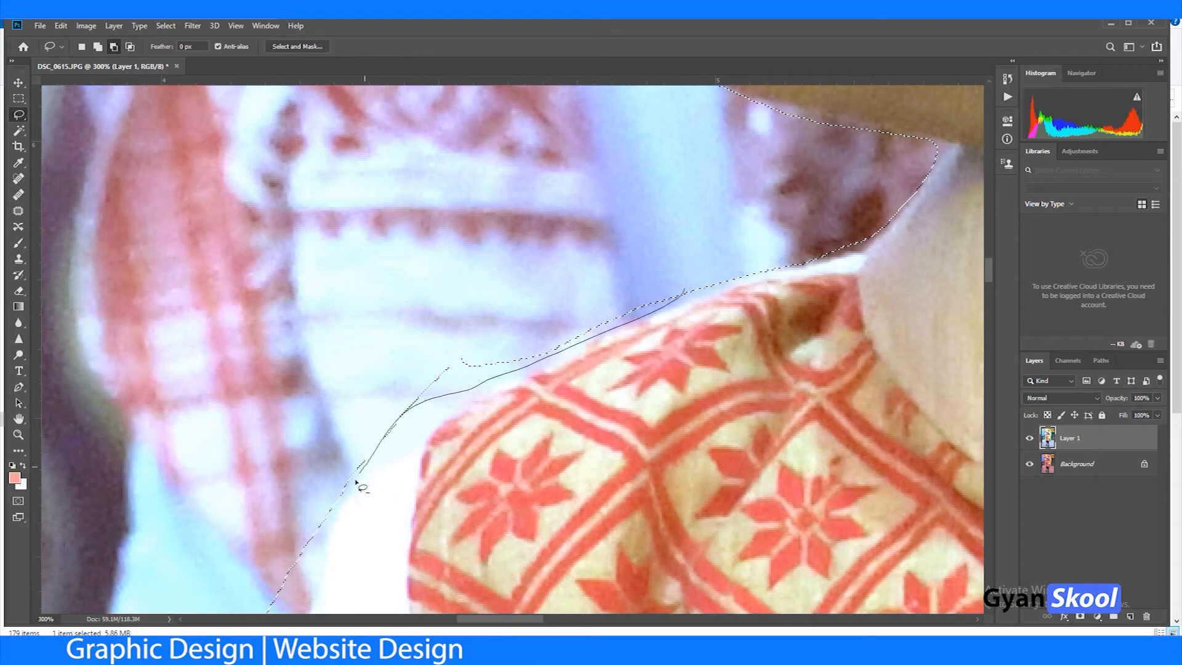
left_click_drag(330, 372, 336, 369)
left_click_drag(438, 335, 561, 85)
left_click_drag(522, 139, 491, 233)
mouse_move(349, 446)
left_mouse_down()
mouse_move(239, 623)
mouse_move(211, 633)
mouse_move(219, 413)
mouse_move(369, 240)
mouse_move(486, 179)
mouse_move(532, 99)
left_mouse_up()
left_click_drag(419, 383, 404, 399)
left_click_drag(381, 440, 379, 434)
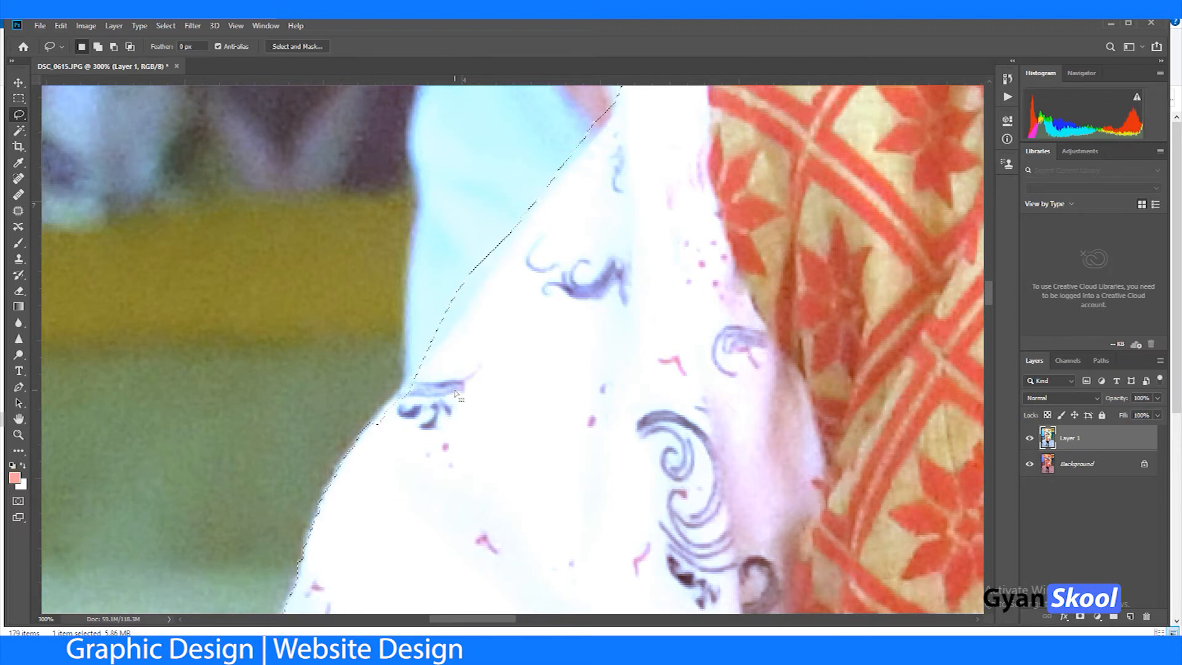
Step: Subtract the remaining sliver of the elderly man's light-blue clothing beside the boy's upper sleeve
key("alt")
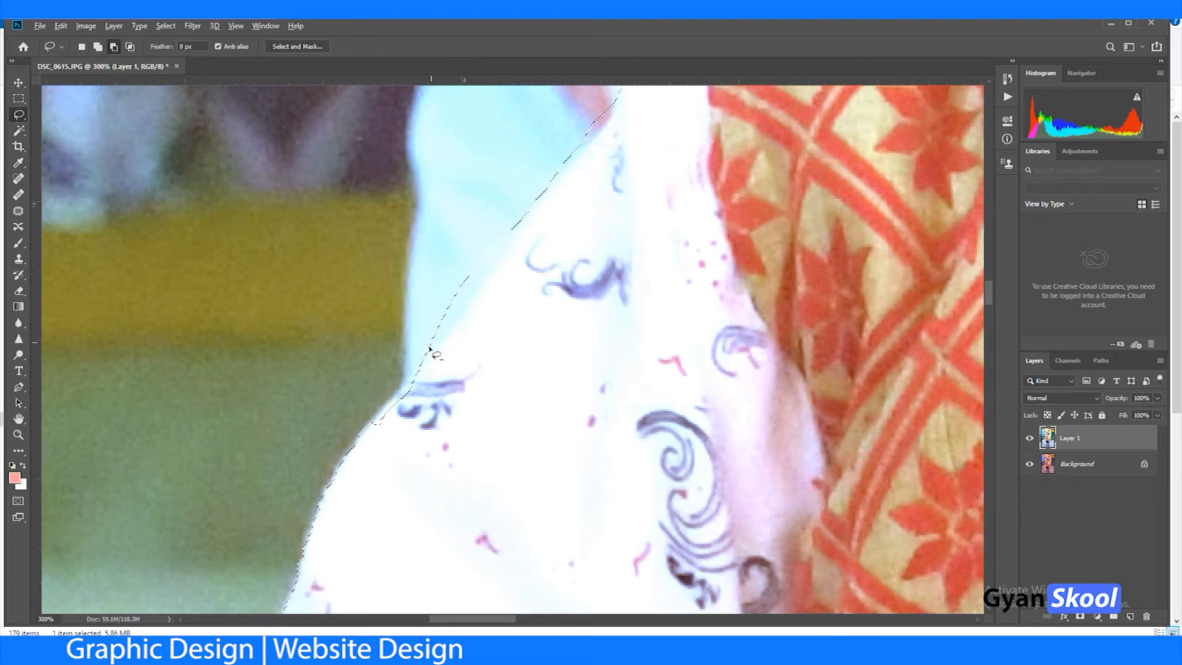
mouse_move(539, 212)
left_mouse_down()
mouse_move(490, 185)
mouse_move(419, 276)
left_mouse_up()
key("space")
left_click_drag(710, 248, 651, 534)
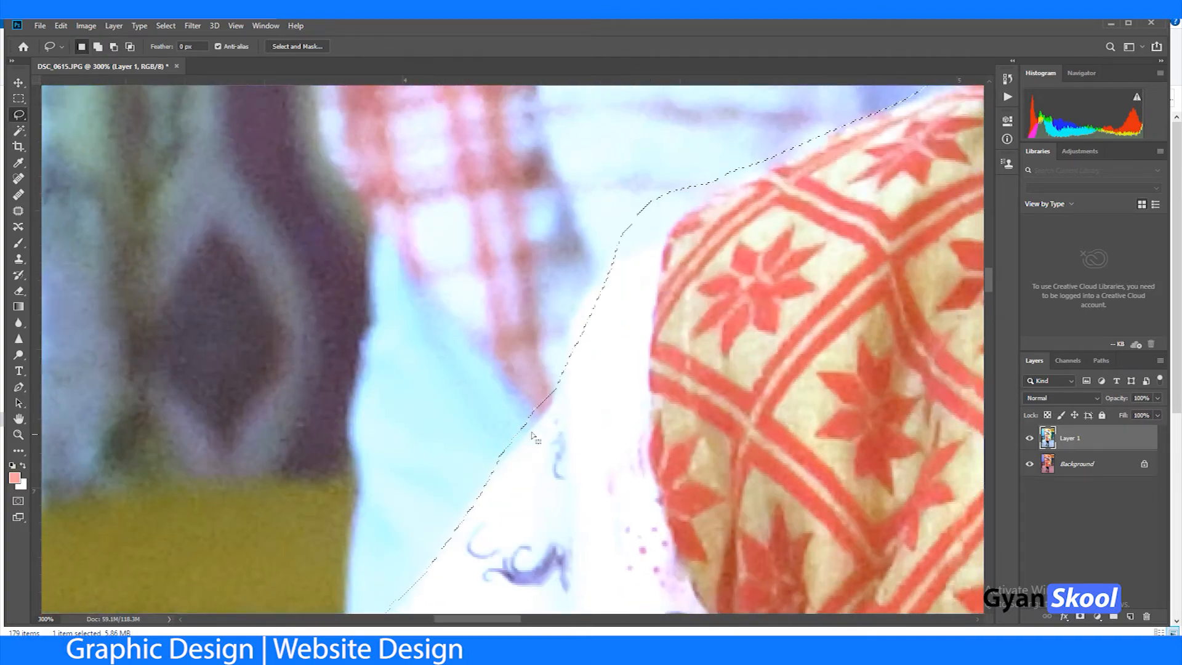
Step: Trim the selection edge along the outer side of the boy's white upper sleeve
key("alt")
left_click_drag(491, 460, 519, 445)
left_click_drag(506, 357, 477, 429)
Step: Subtract the background strip above the boy's vest shoulder and up to the tip between collar and jaw
key("space")
mouse_move(753, 275)
left_mouse_down()
mouse_move(487, 523)
mouse_move(471, 522)
left_mouse_up()
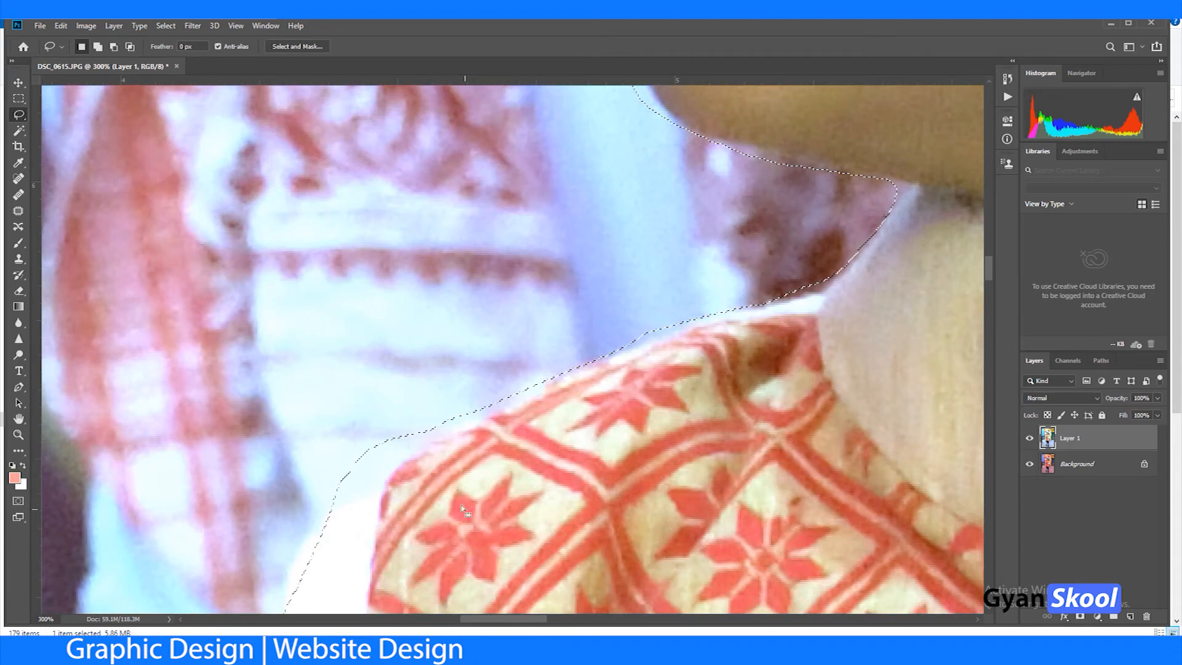
key("alt")
left_click_drag(432, 428, 462, 429)
left_click_drag(670, 342, 782, 306)
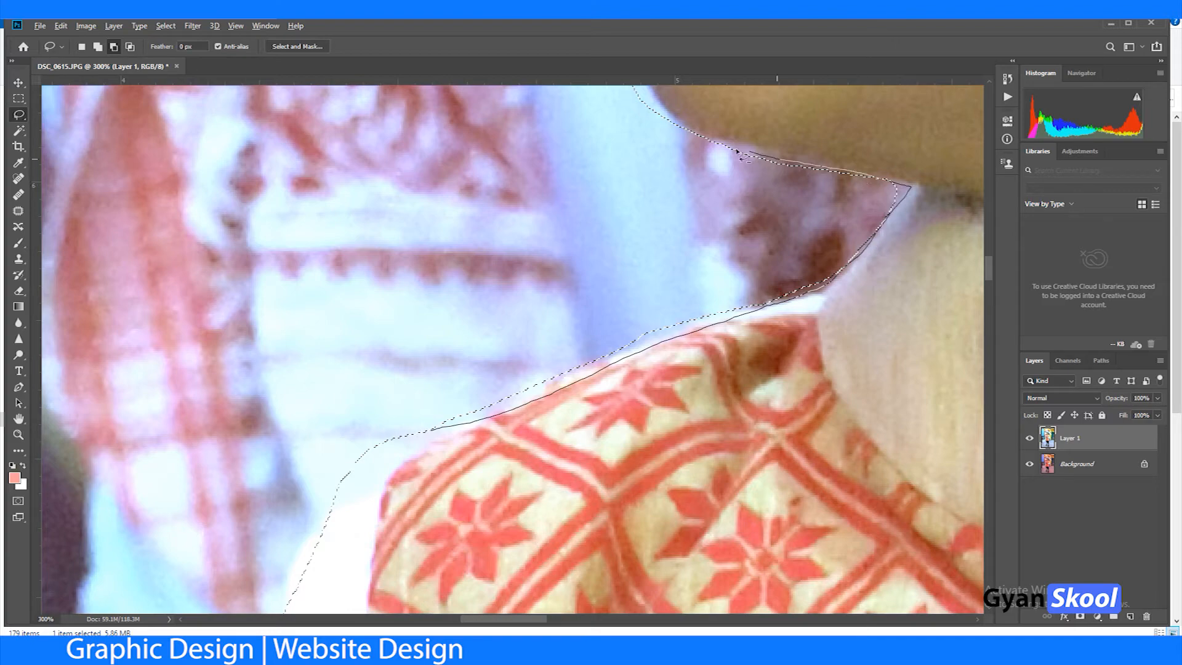
mouse_move(678, 133)
left_mouse_down()
mouse_move(586, 160)
mouse_move(569, 239)
left_mouse_up()
Step: Subtract the white background in front of the boy's chin, lips and nose from the selection
key("space")
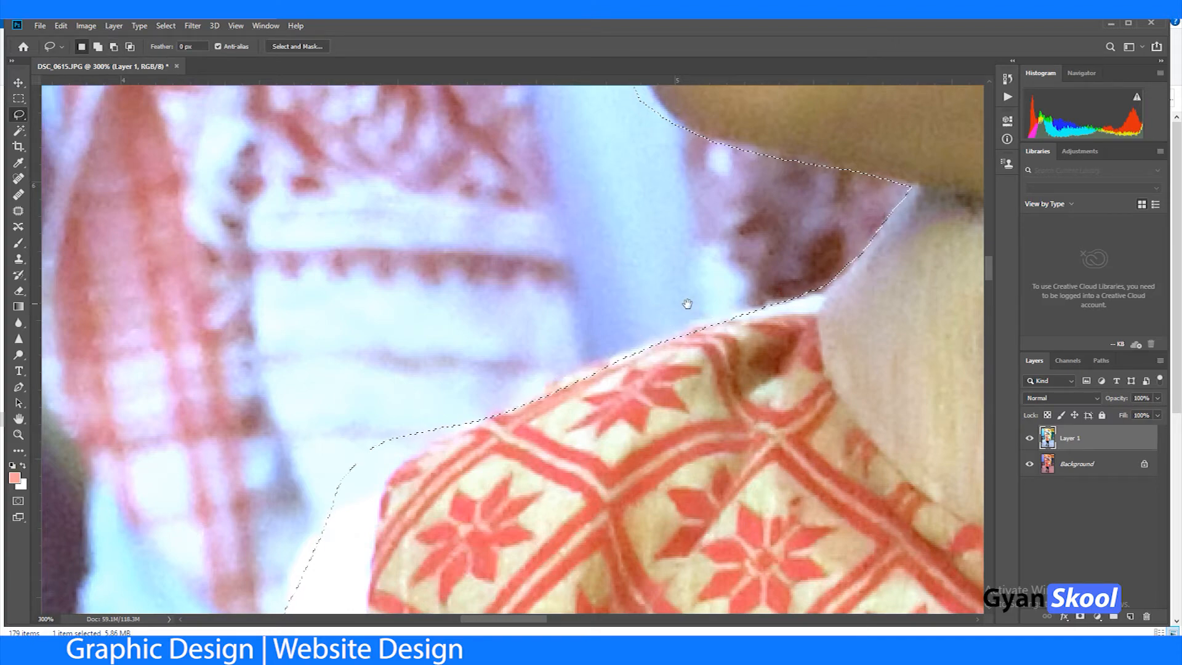
left_click_drag(699, 307, 760, 644)
key("alt")
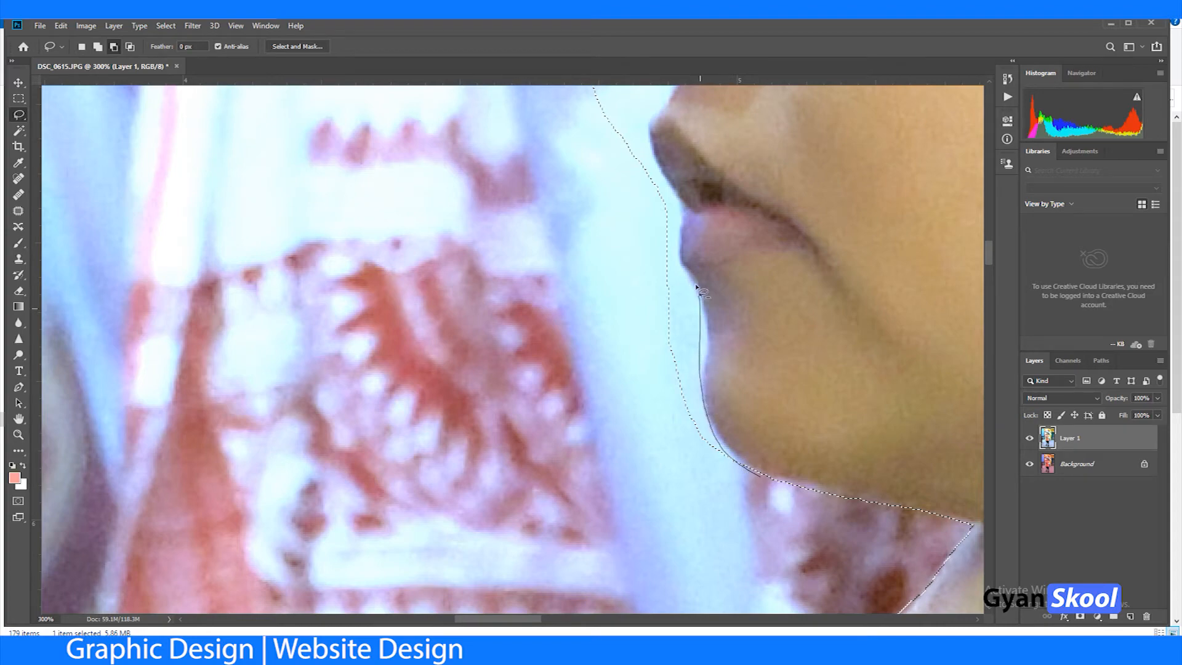
mouse_move(664, 218)
left_mouse_down()
mouse_move(589, 287)
mouse_move(602, 397)
left_mouse_up()
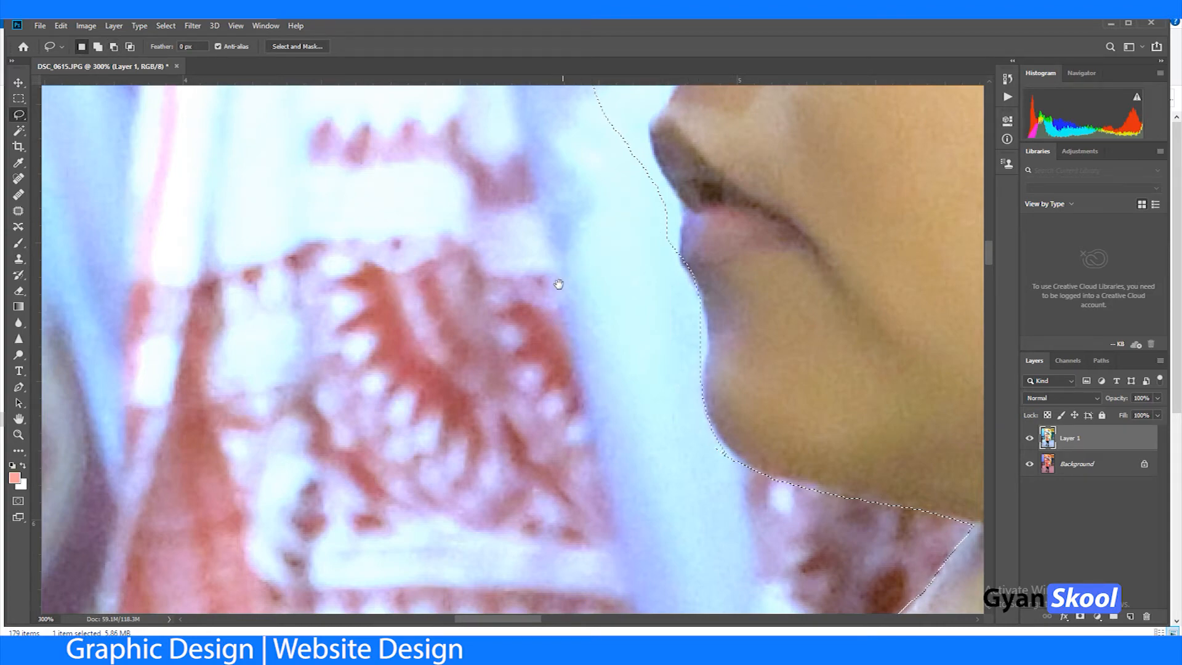
key("space")
left_click_drag(556, 283, 616, 536)
key("alt")
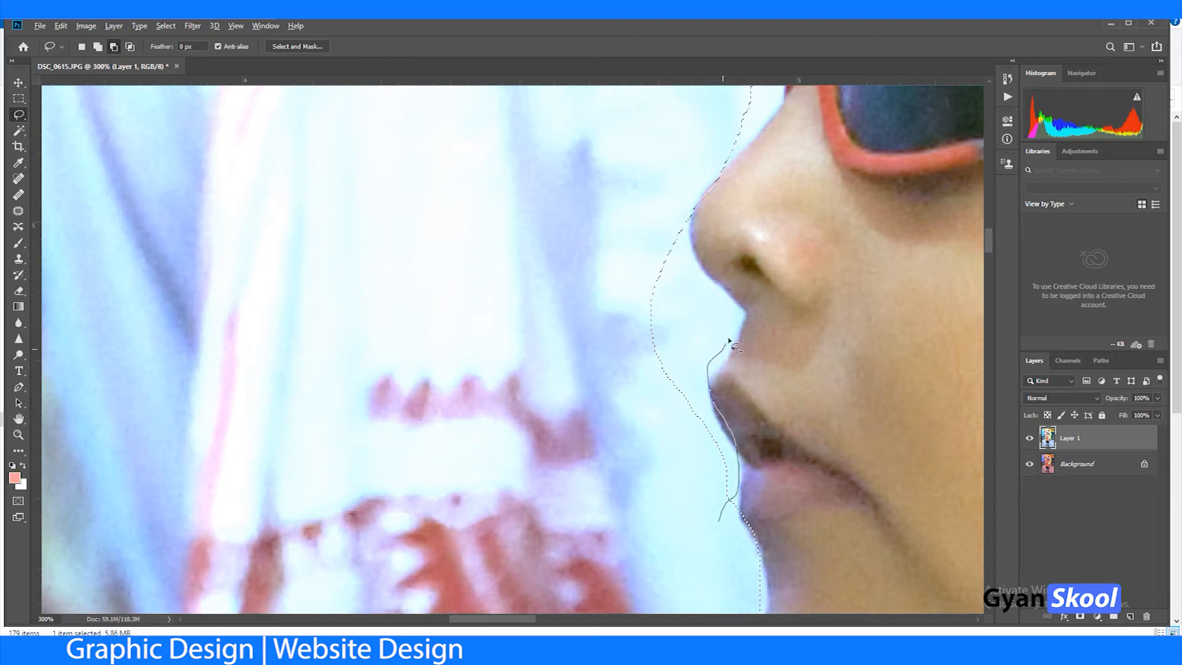
left_click_drag(671, 226, 615, 251)
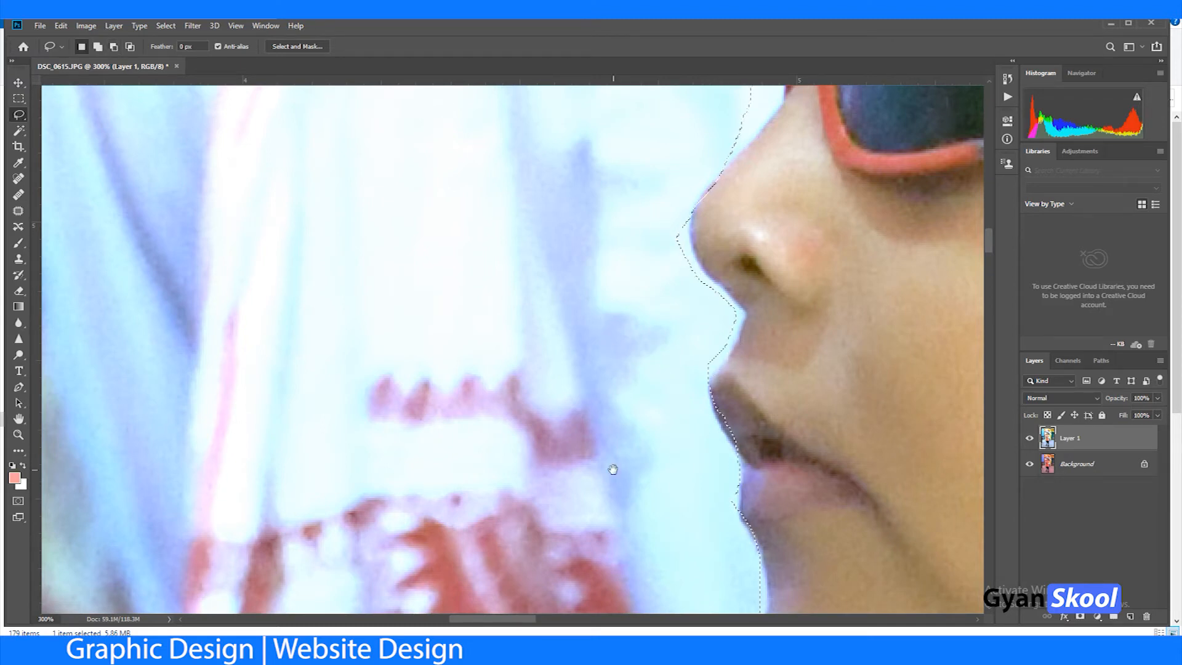
Step: Add the missed edge of the boy's upper lip back to the selection
key("space")
left_click_drag(628, 396, 624, 491)
key("shift")
left_click_drag(710, 472, 713, 510)
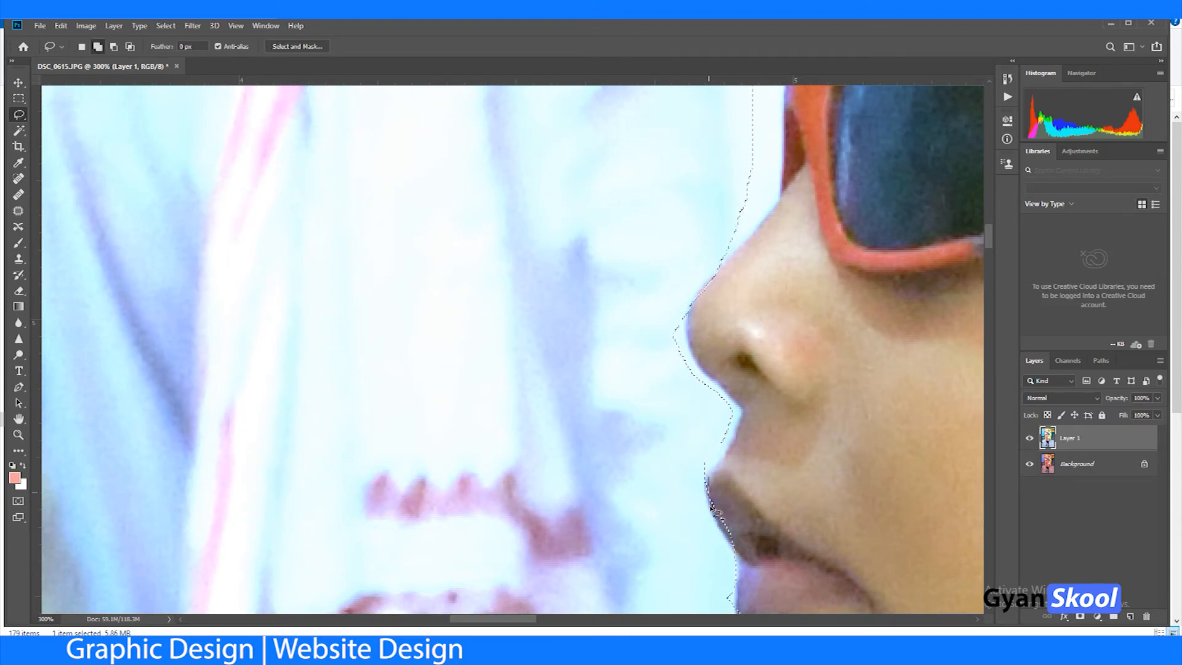
left_click_drag(757, 554, 757, 546)
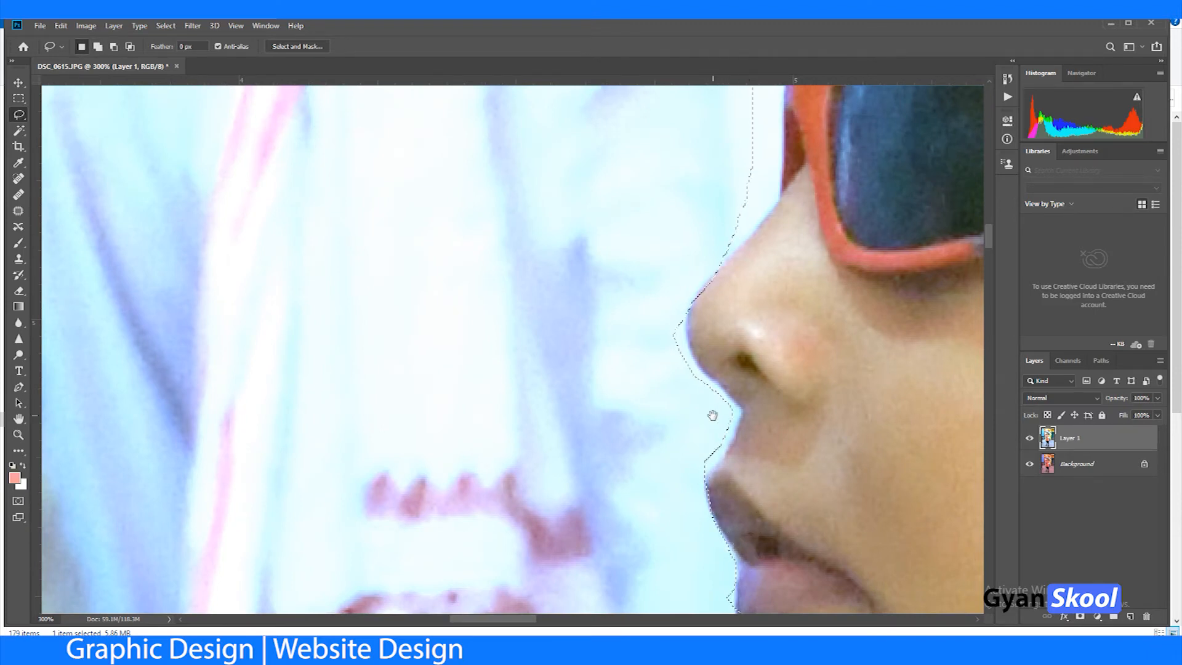
Step: Rework the selection edge along the boy's nose up towards the sunglasses frame
key("space")
left_click_drag(712, 415, 709, 586)
key("shift")
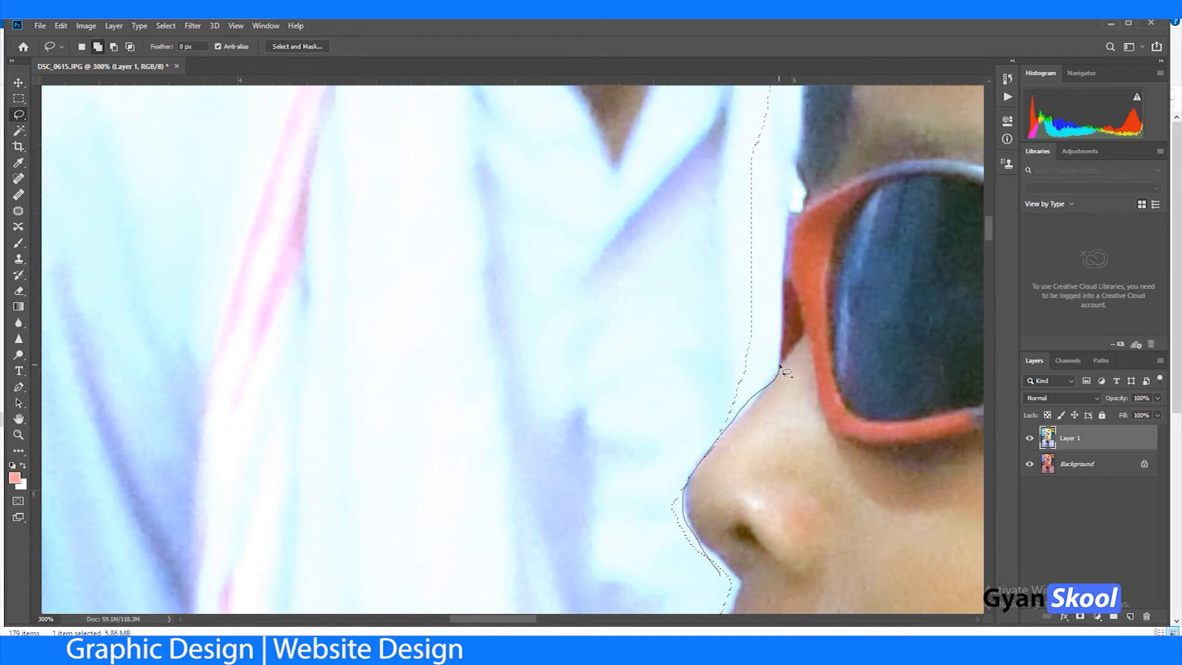
mouse_move(779, 367)
left_mouse_down()
mouse_move(797, 184)
mouse_move(778, 109)
mouse_move(635, 320)
left_mouse_up()
key("alt")
mouse_move(728, 426)
left_mouse_down()
mouse_move(768, 251)
mouse_move(562, 372)
left_mouse_up()
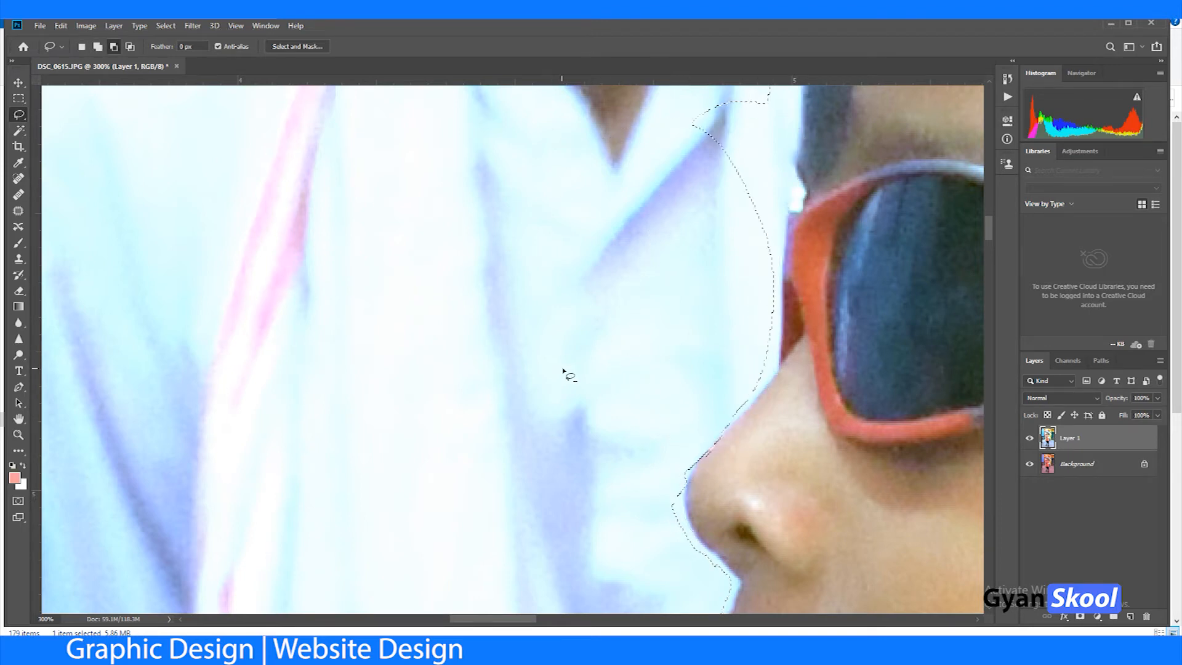
Step: Subtract the white background in front of the boy's sunglasses and forehead from the selection
left_click_drag(732, 253, 622, 515)
key("alt")
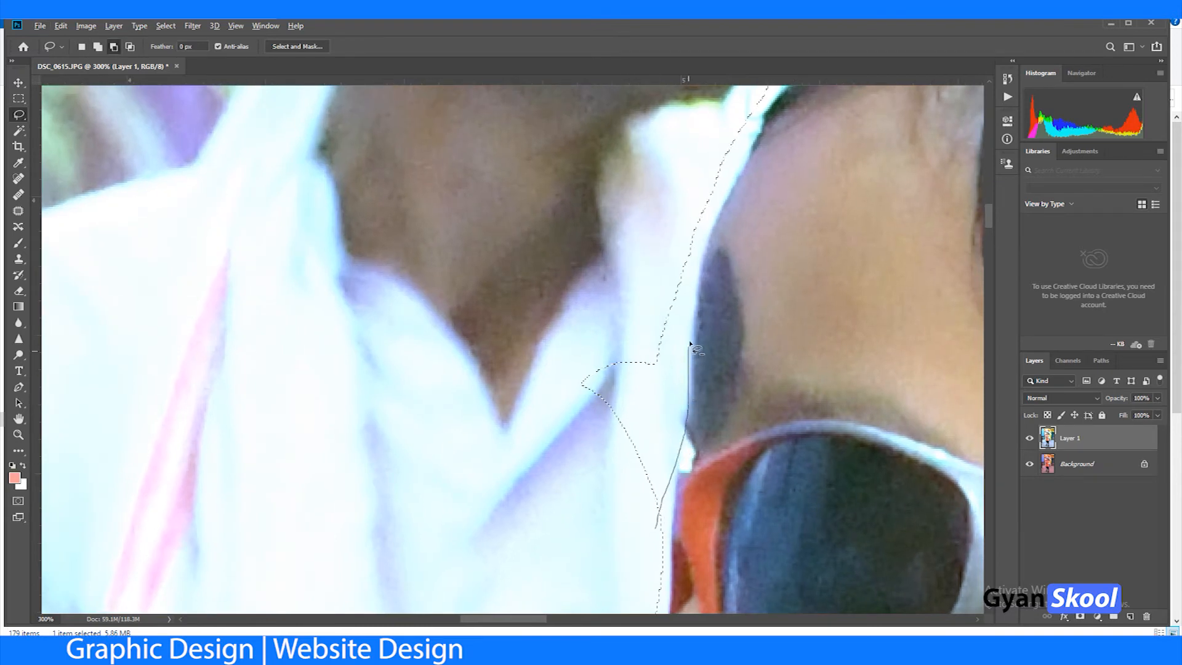
mouse_move(751, 153)
left_mouse_down()
mouse_move(725, 141)
mouse_move(594, 200)
mouse_move(565, 381)
mouse_move(567, 501)
left_mouse_up()
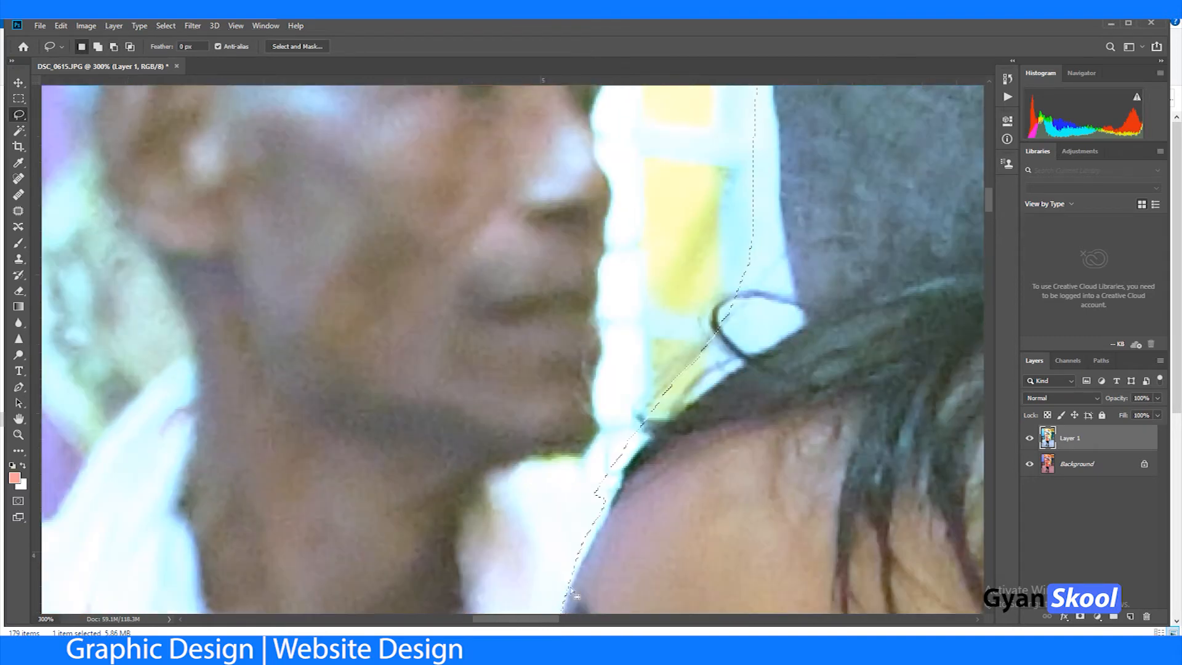
Step: Subtract the background between the boy's front hair and the hat brim, following the brim's front edge
key("alt")
mouse_move(620, 476)
left_mouse_down()
mouse_move(668, 417)
mouse_move(799, 330)
left_mouse_up()
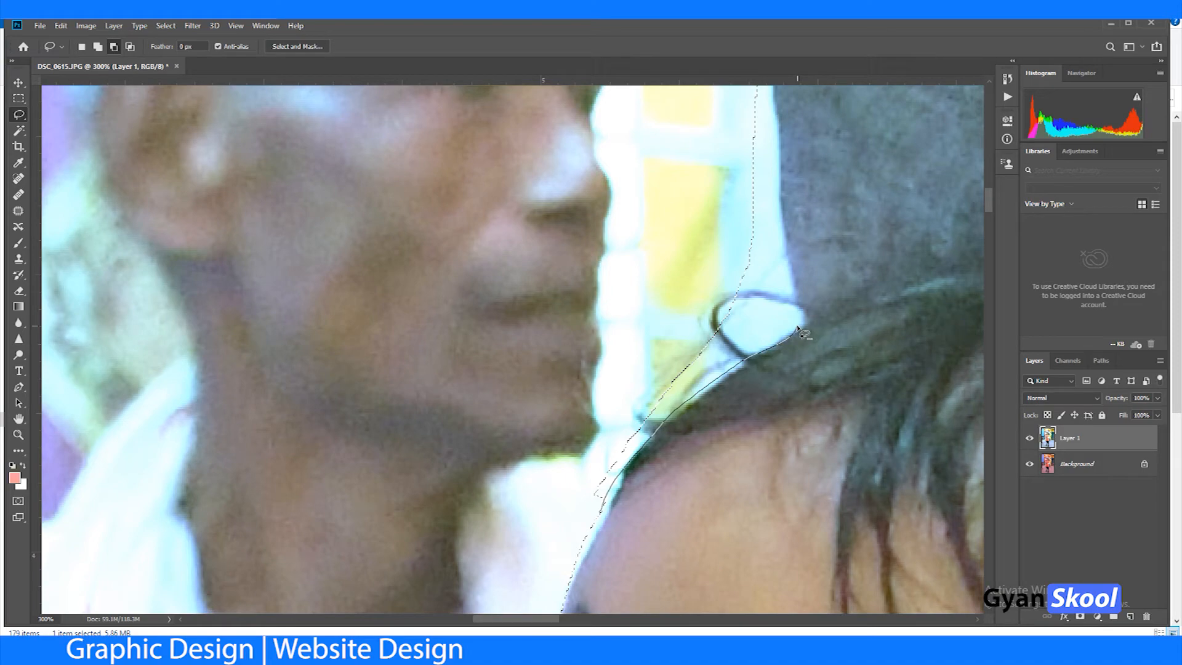
left_click_drag(768, 126, 708, 129)
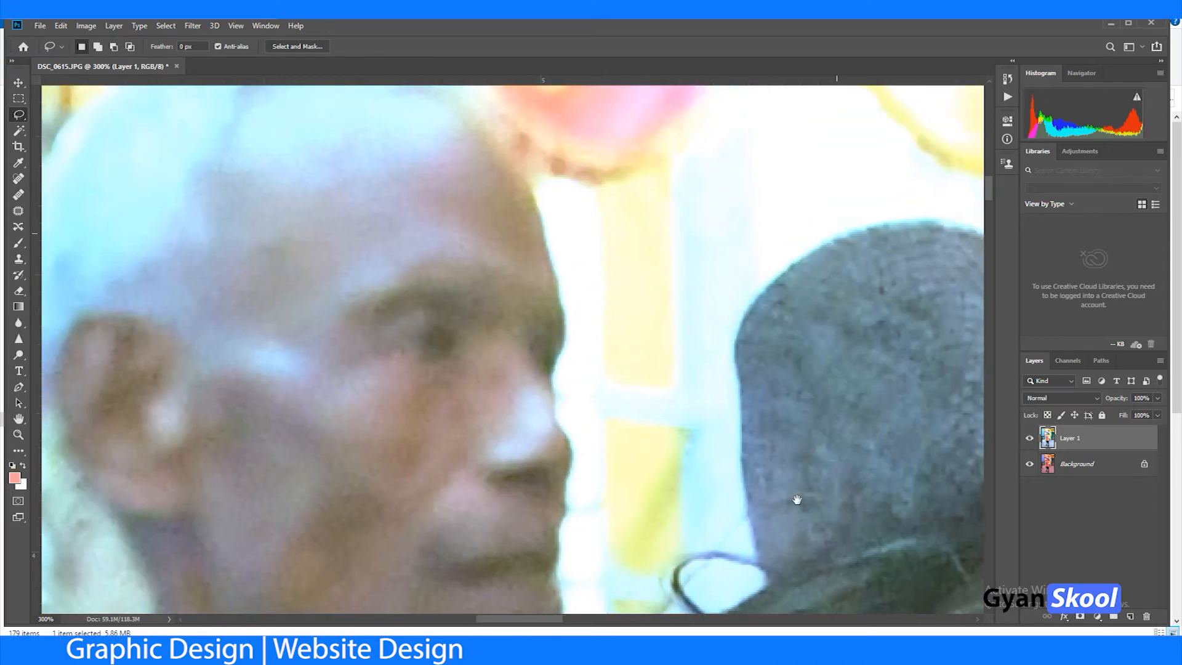
mouse_move(735, 436)
left_mouse_down()
mouse_move(747, 320)
mouse_move(677, 251)
left_mouse_up()
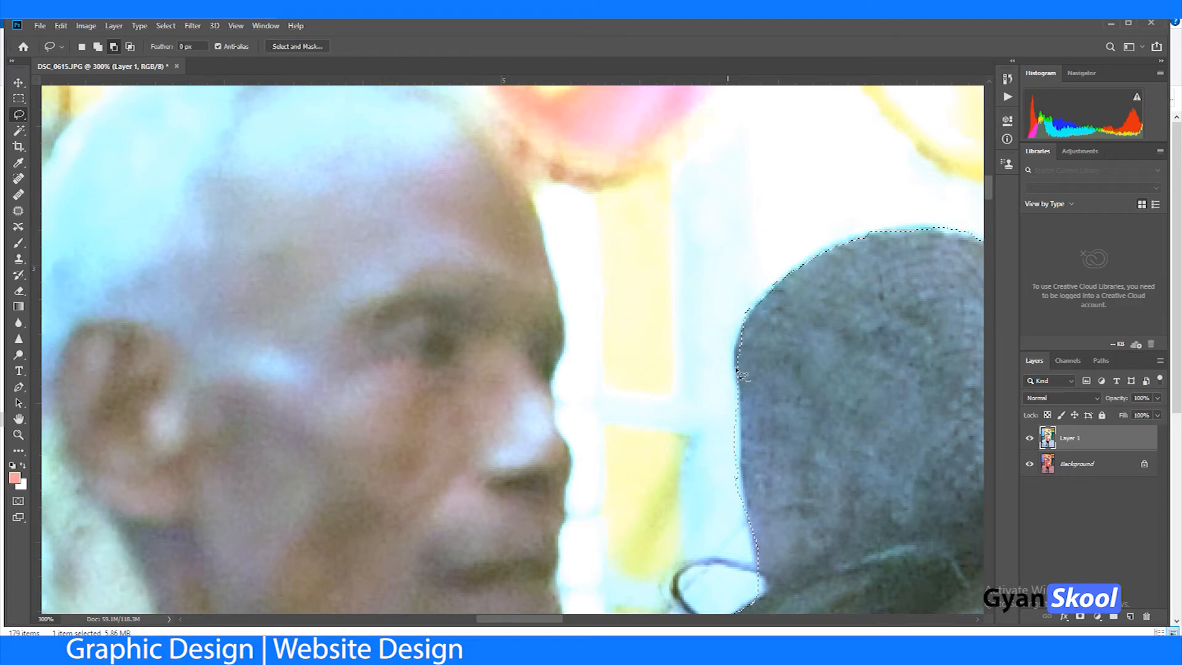
Step: Subtract the light-blue background in the notch between hat brim and crown and along the crown's top
left_click_drag(754, 404, 417, 402)
left_click_drag(733, 462, 362, 366)
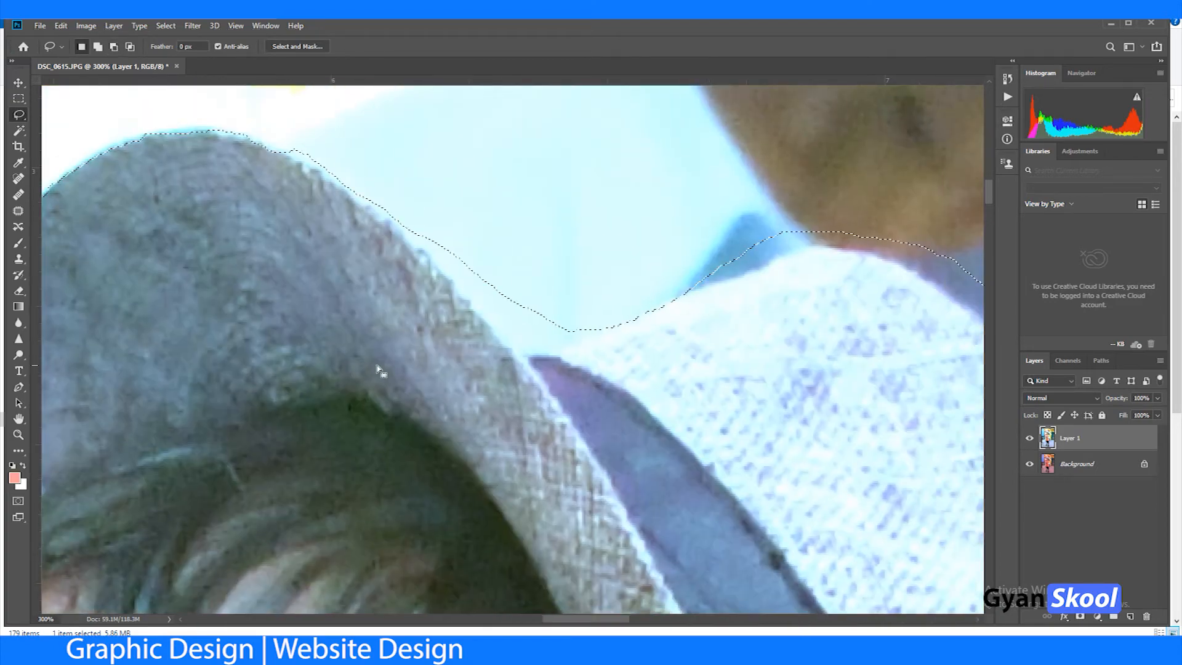
mouse_move(542, 355)
left_mouse_down()
mouse_move(516, 234)
mouse_move(444, 223)
left_mouse_up()
left_click_drag(659, 341, 115, 425)
mouse_move(145, 371)
left_mouse_down()
mouse_move(375, 355)
mouse_move(496, 462)
mouse_move(584, 255)
mouse_move(535, 307)
left_mouse_up()
Step: Subtract the man's light-blue shirt along the rounded back edge of the hat crown
left_click_drag(504, 357, 304, 137)
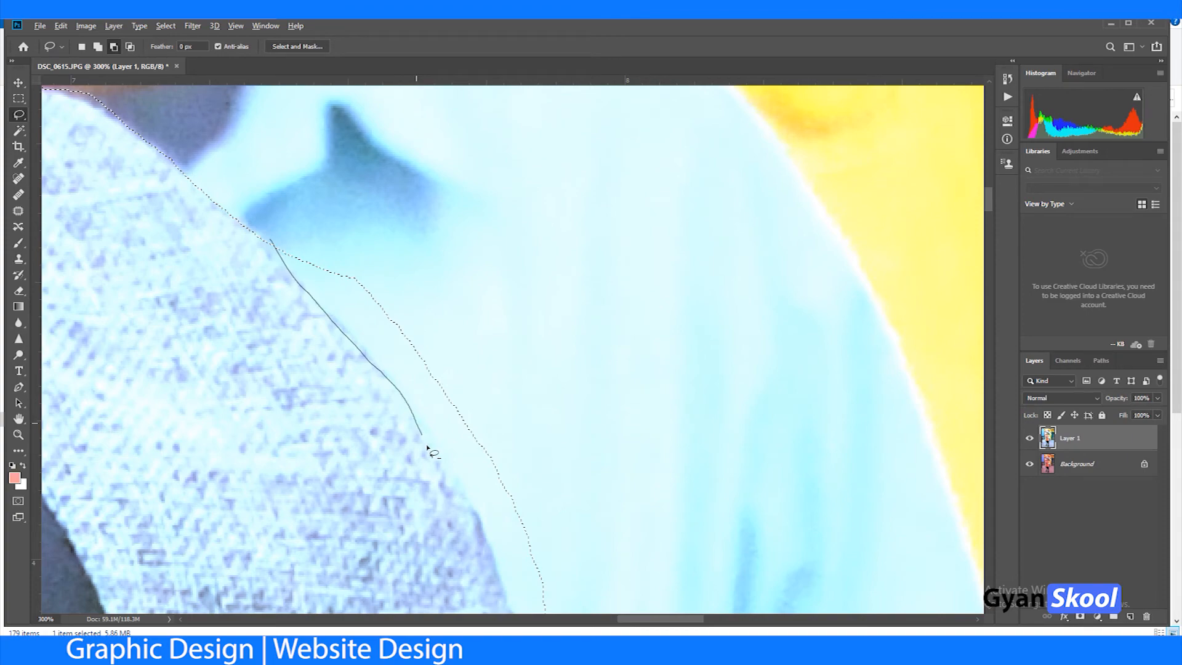
left_click_drag(535, 570, 580, 390)
left_click_drag(607, 464, 383, 69)
mouse_move(272, 148)
left_mouse_down()
mouse_move(307, 251)
mouse_move(375, 216)
left_mouse_up()
left_click_drag(327, 142, 286, 190)
left_click_drag(313, 300, 336, 239)
Step: Correct the selection along the lower back of the hat crown, down to the man's hand
left_click_drag(453, 431, 518, 167)
mouse_move(450, 474)
left_mouse_down()
mouse_move(507, 314)
mouse_move(512, 276)
left_mouse_up()
mouse_move(427, 322)
left_mouse_down()
mouse_move(386, 352)
mouse_move(422, 320)
mouse_move(415, 334)
mouse_move(390, 333)
left_mouse_up()
left_click_drag(321, 401, 316, 408)
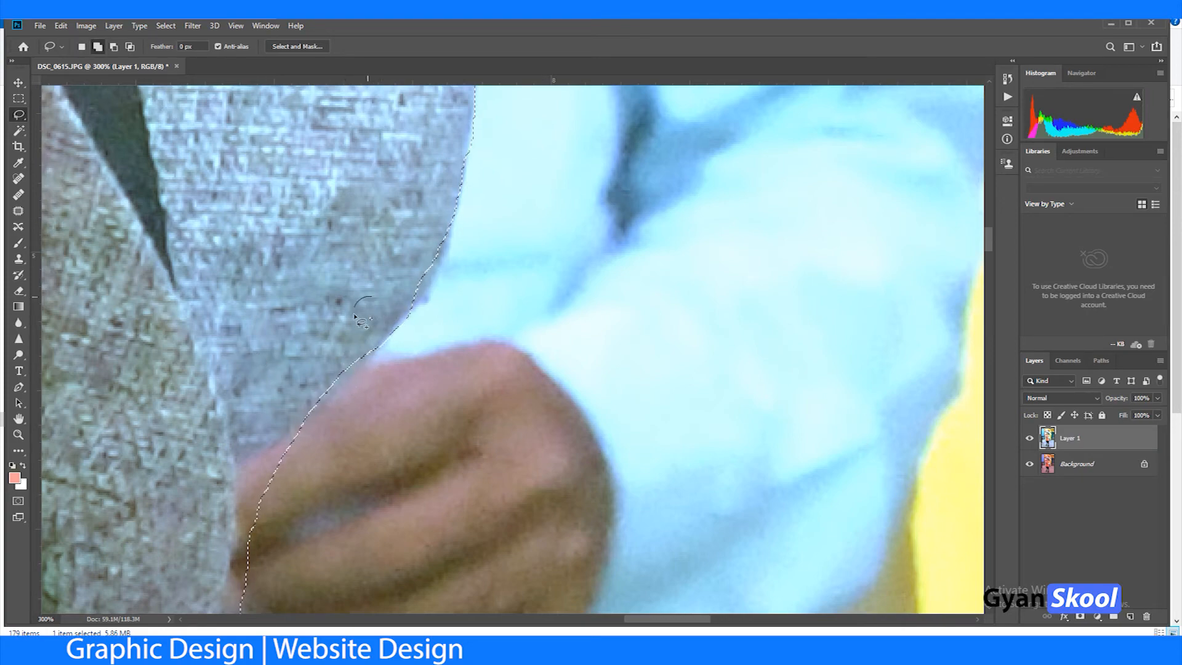
Step: Fit the selection to the lower hat brim, leaving out the man's hand and the shirt beside it
left_click_drag(297, 468, 462, 257)
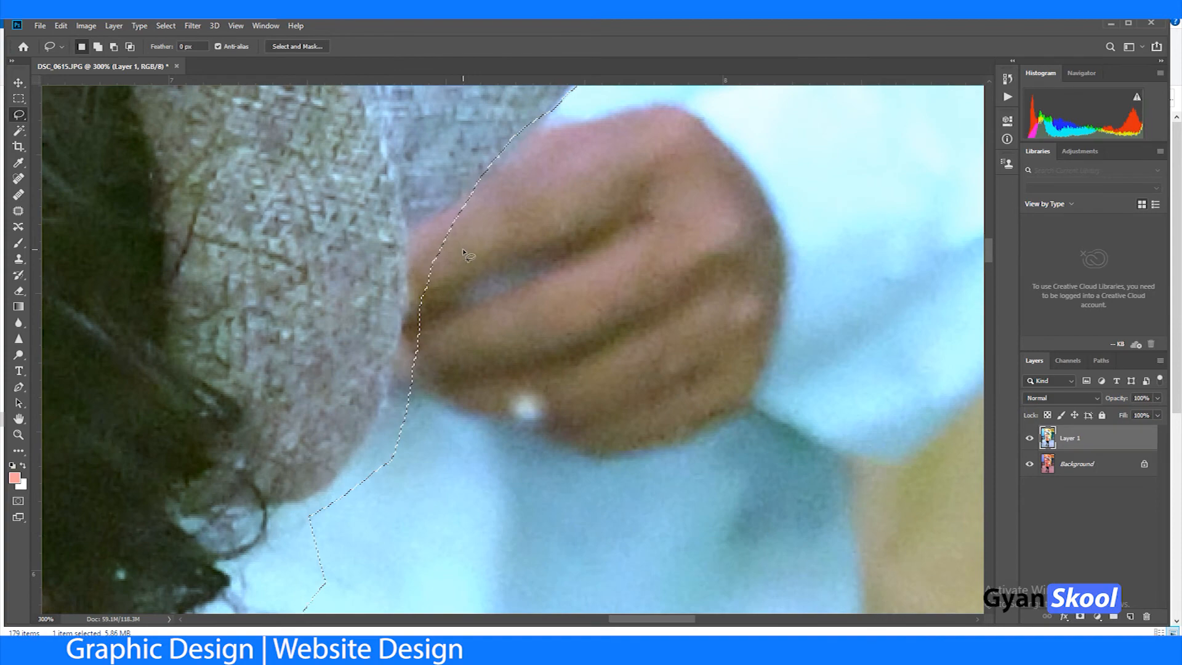
key("ctrl+minus")
key("ctrl+minus")
key("ctrl+minus")
key("ctrl+minus")
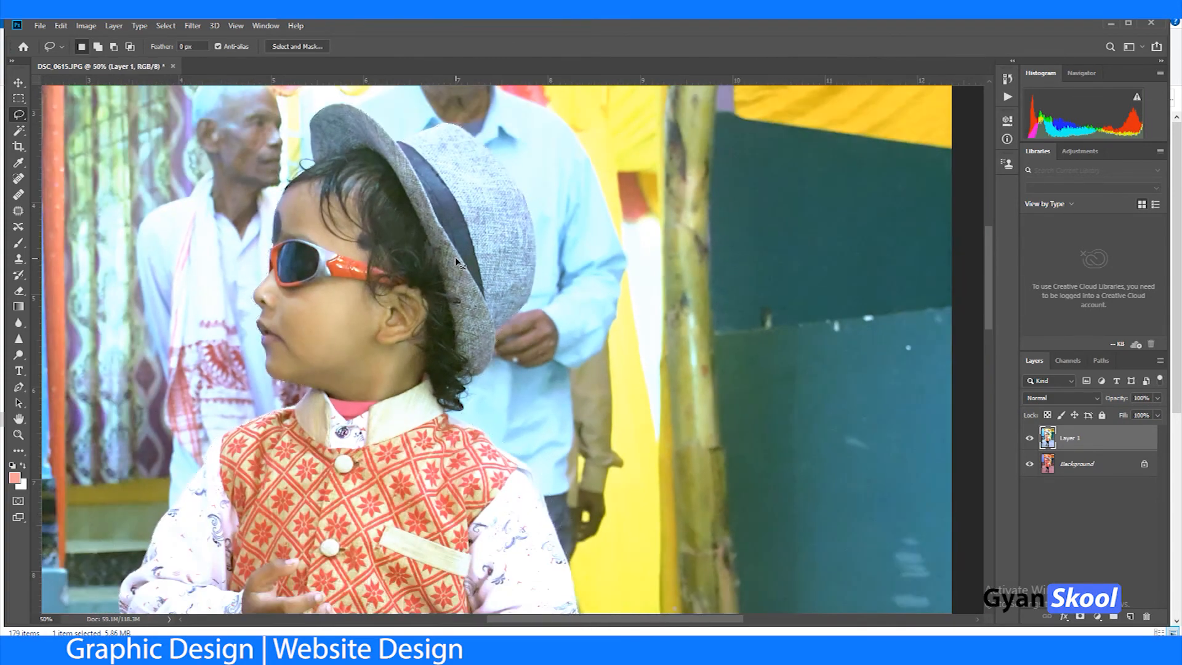
key("ctrl+plus")
key("ctrl+plus")
key("ctrl+plus")
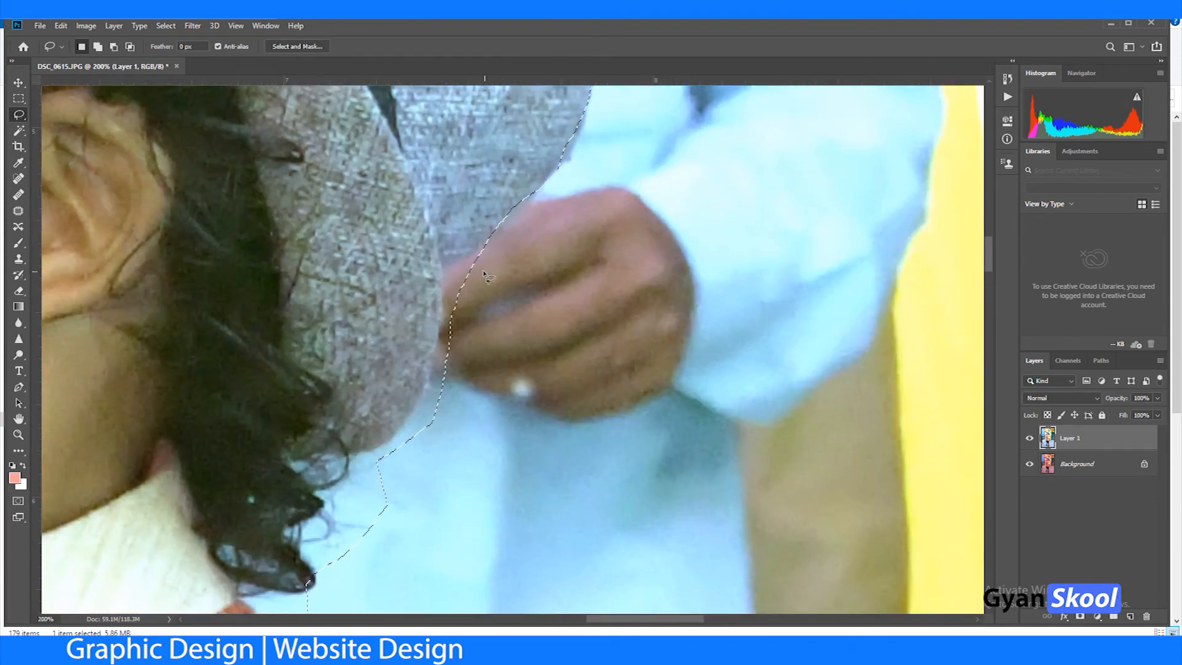
key("shift")
left_click_drag(445, 296, 429, 389)
left_click_drag(380, 587, 424, 487)
key("alt")
mouse_move(494, 242)
left_mouse_down()
mouse_move(441, 282)
mouse_move(422, 421)
left_mouse_up()
Step: Fit the selection around the hair curls at the boy's nape and subtract the background above the back vest shoulder
mouse_move(362, 607)
left_mouse_down()
mouse_move(559, 417)
mouse_move(515, 165)
left_mouse_up()
key("space")
key("shift")
mouse_move(450, 286)
left_mouse_down()
mouse_move(432, 294)
mouse_move(446, 278)
mouse_move(454, 306)
left_mouse_up()
key("alt")
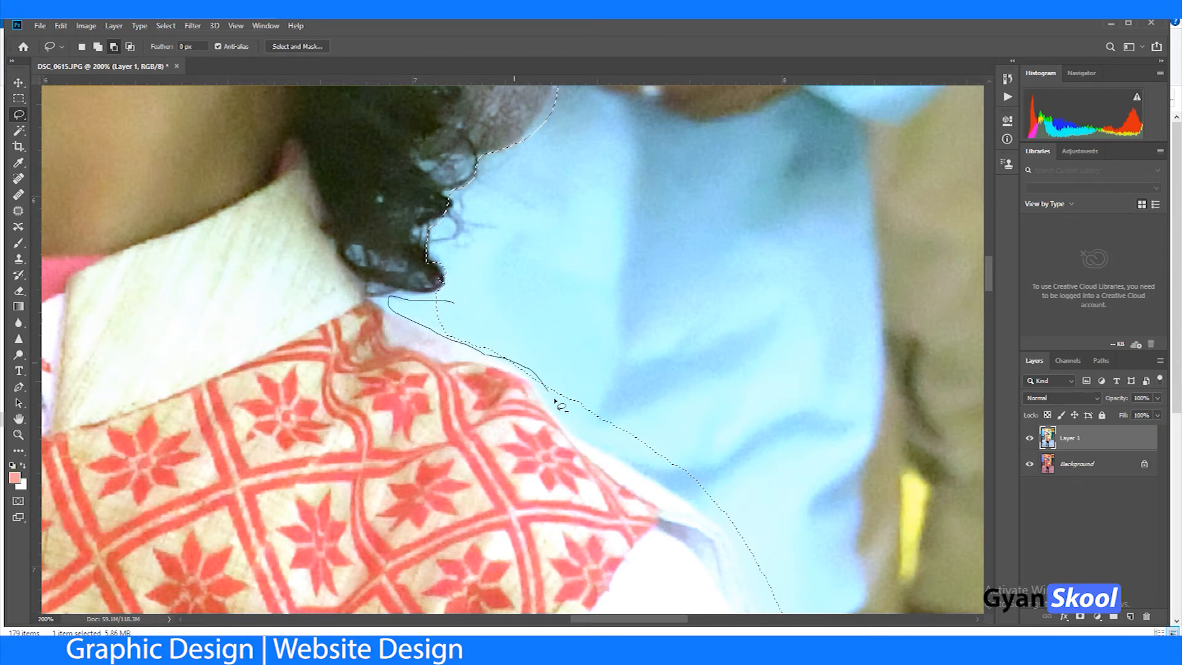
mouse_move(655, 465)
left_mouse_down()
mouse_move(713, 416)
mouse_move(446, 218)
left_mouse_up()
Step: Subtract the man's shirt and trousers along the boy's back shoulder seam and upper sleeve
key("space")
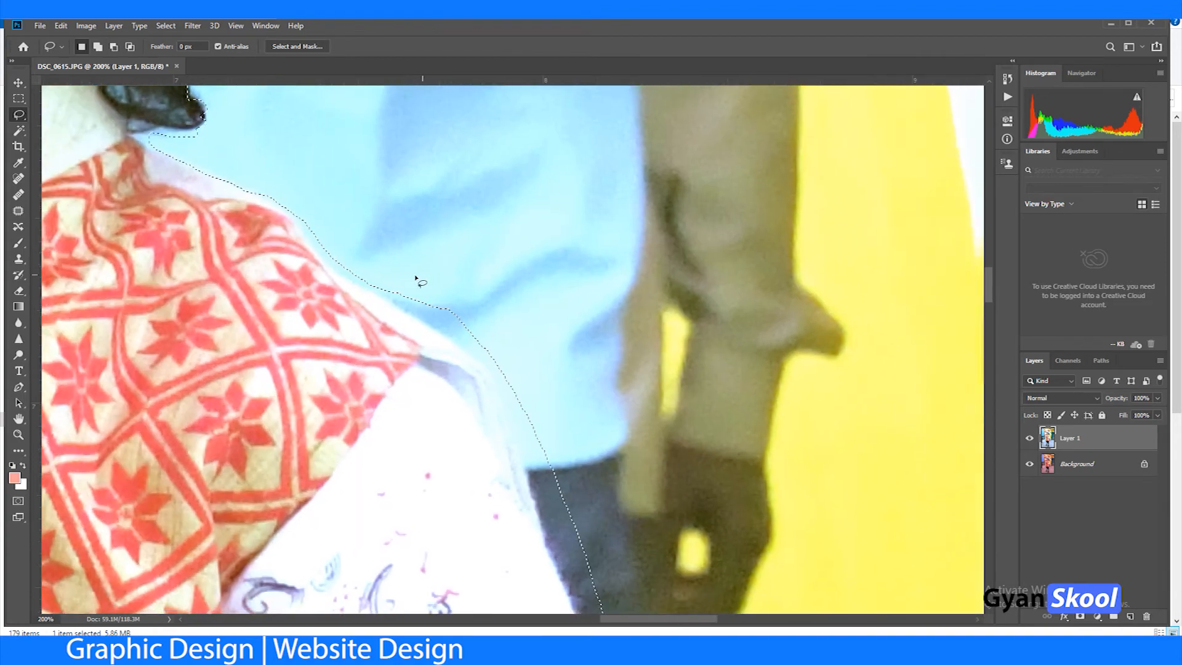
key("alt")
left_click_drag(376, 282, 407, 308)
left_click_drag(550, 533, 582, 547)
left_click_drag(483, 326, 529, 357)
left_click_drag(447, 301, 449, 300)
Step: Tighten the selection down the outer edge of the boy's back sleeve, against the man's dark trousers
left_click_drag(646, 448, 504, 125)
left_click_drag(399, 185, 443, 314)
left_click_drag(492, 461, 563, 223)
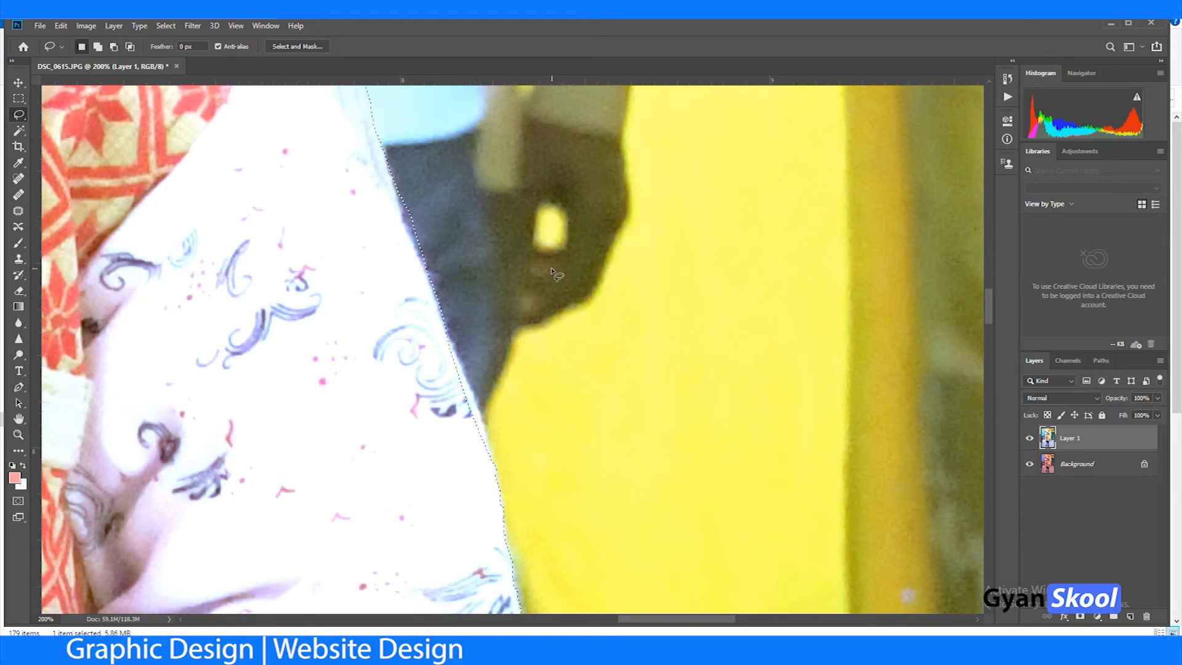
Step: Copy the selected boy to a new layer, and hide Layer 1 and the Background layer
left_click_drag(588, 414, 535, 107)
key("ctrl+minus")
key("ctrl+minus")
key("ctrl+minus")
key("ctrl+minus")
key("ctrl+minus")
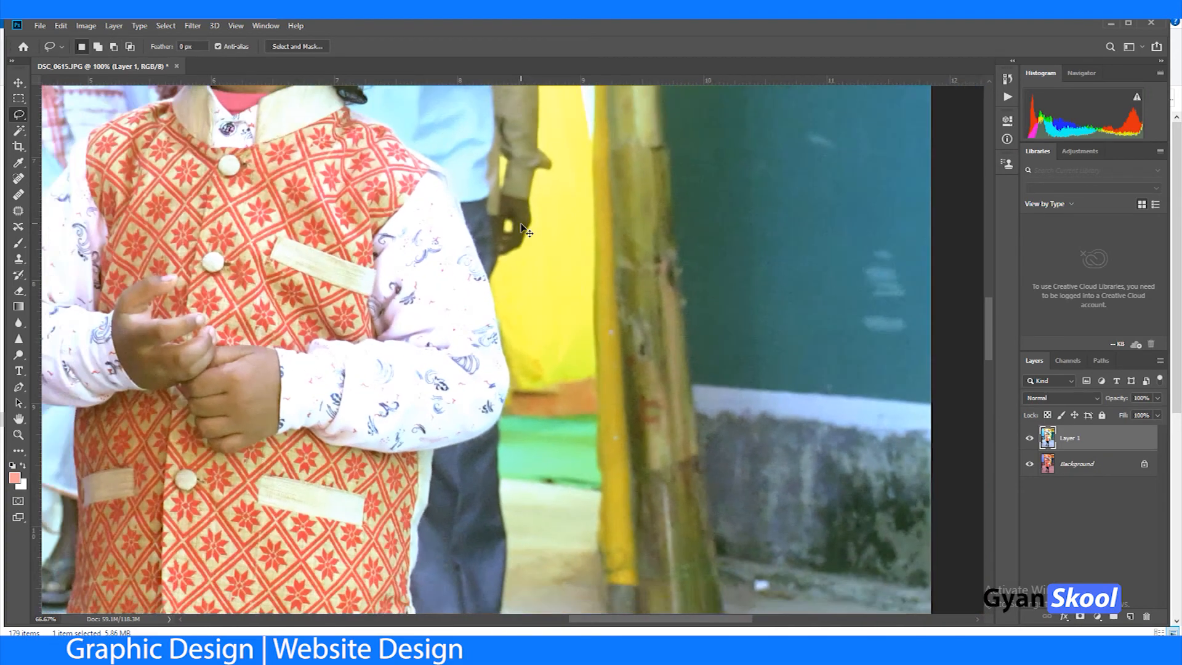
key("ctrl+minus")
key("ctrl+minus")
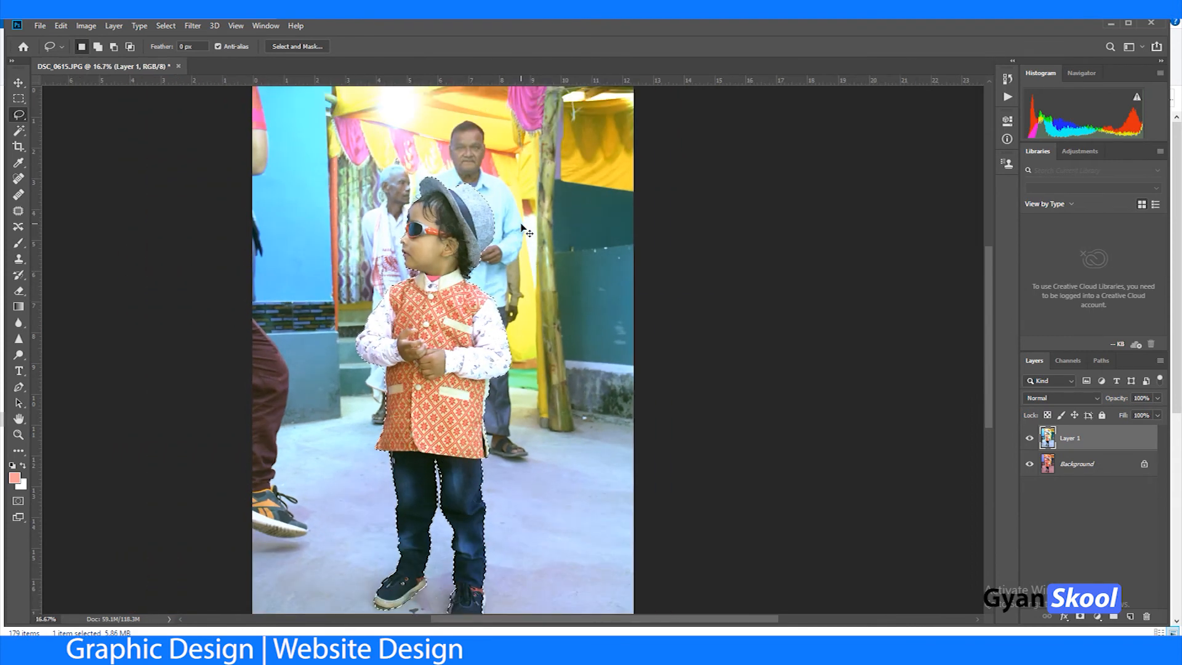
key("ctrl+plus")
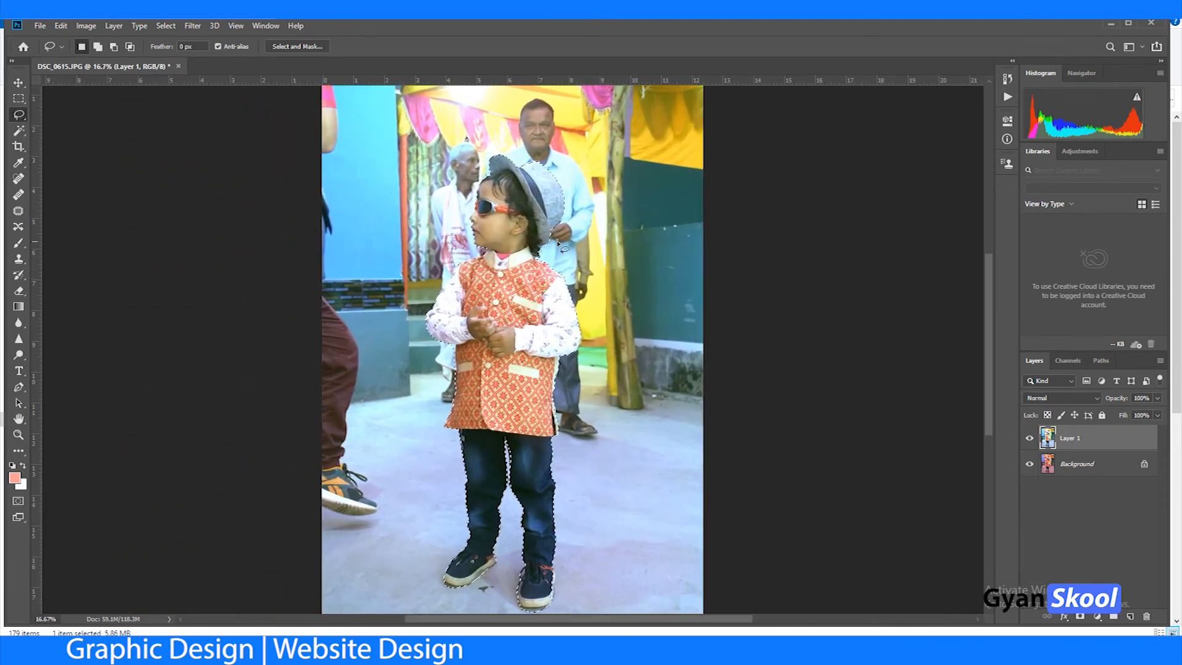
key("ctrl+j")
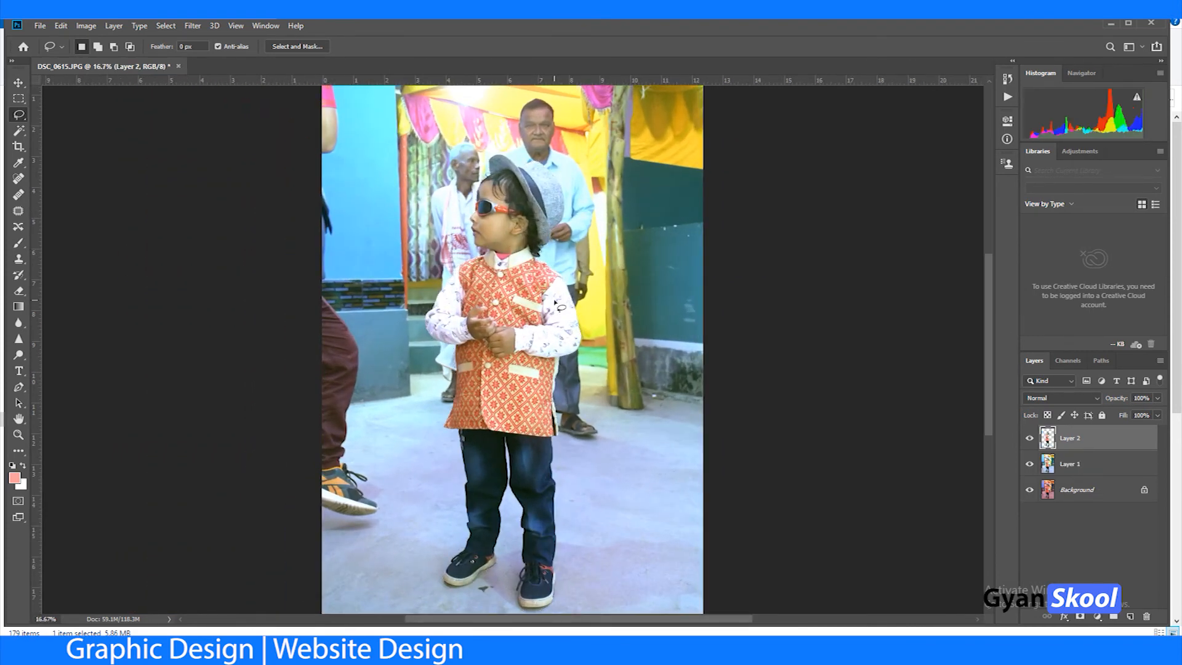
left_click(1029, 465)
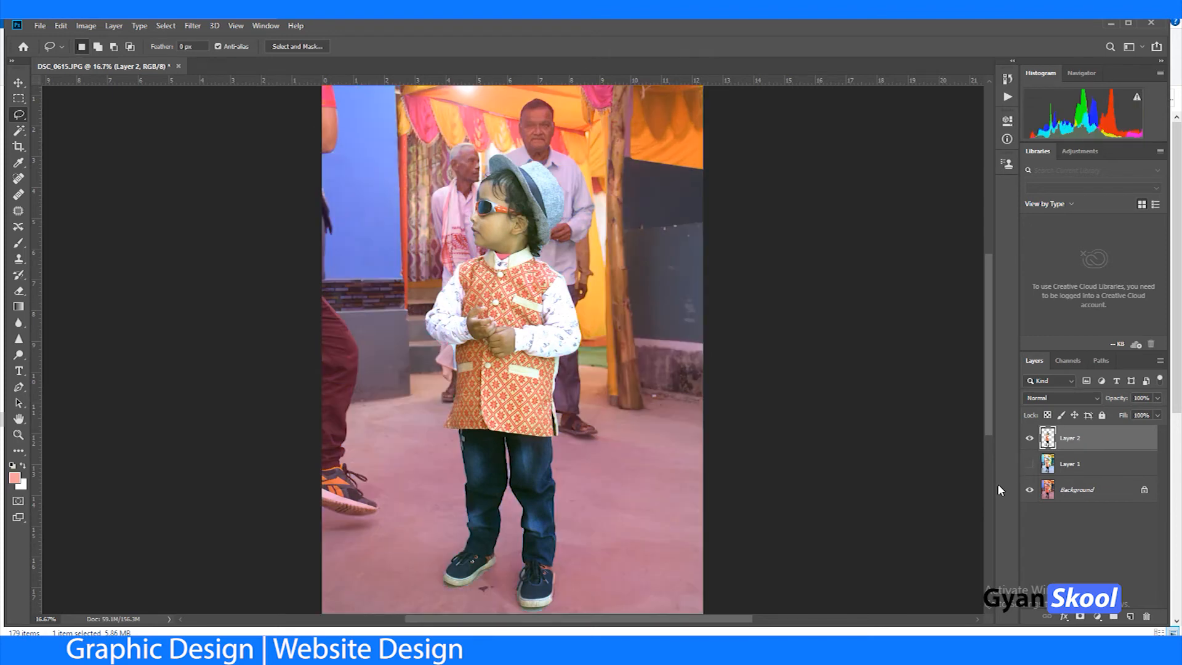
left_click(1029, 491)
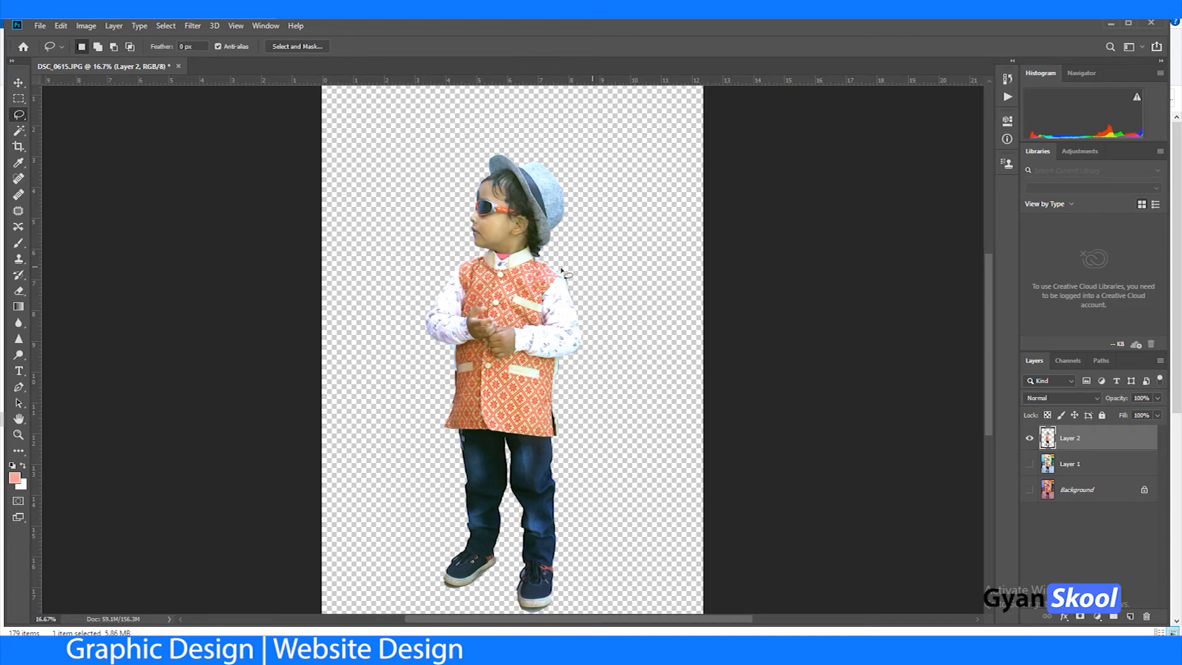
Step: Examine the cutout's edges around the vest, sleeves, face and hat at 50% zoom
key("ctrl+plus")
key("ctrl+plus")
key("ctrl+plus")
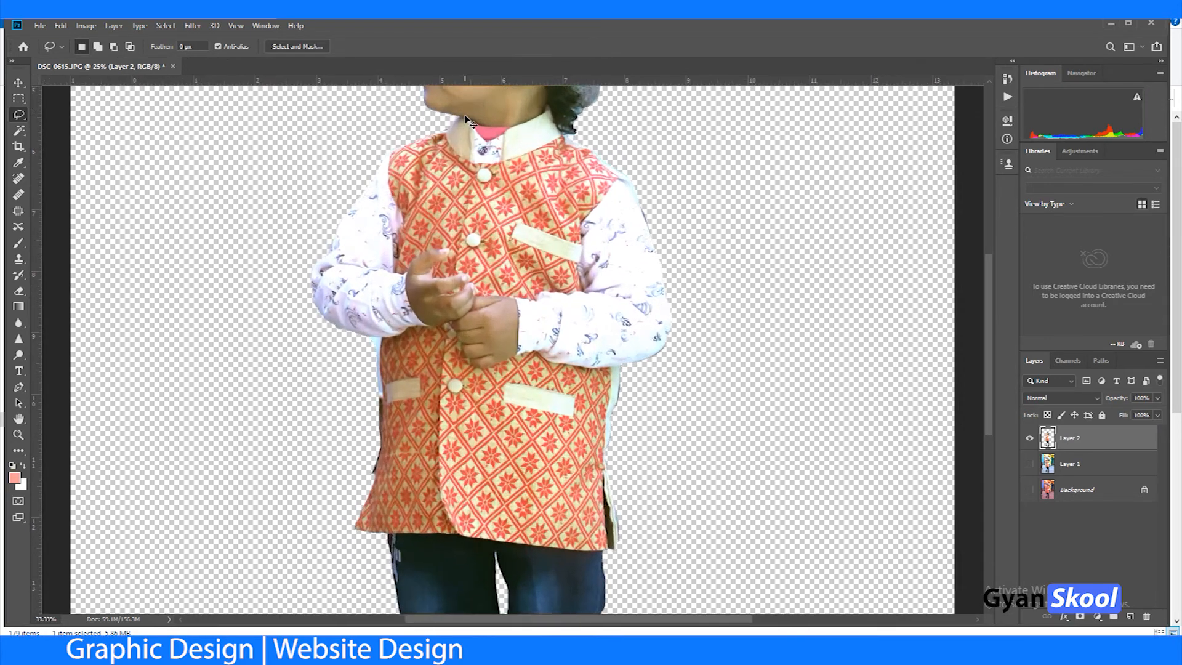
key("ctrl+j")
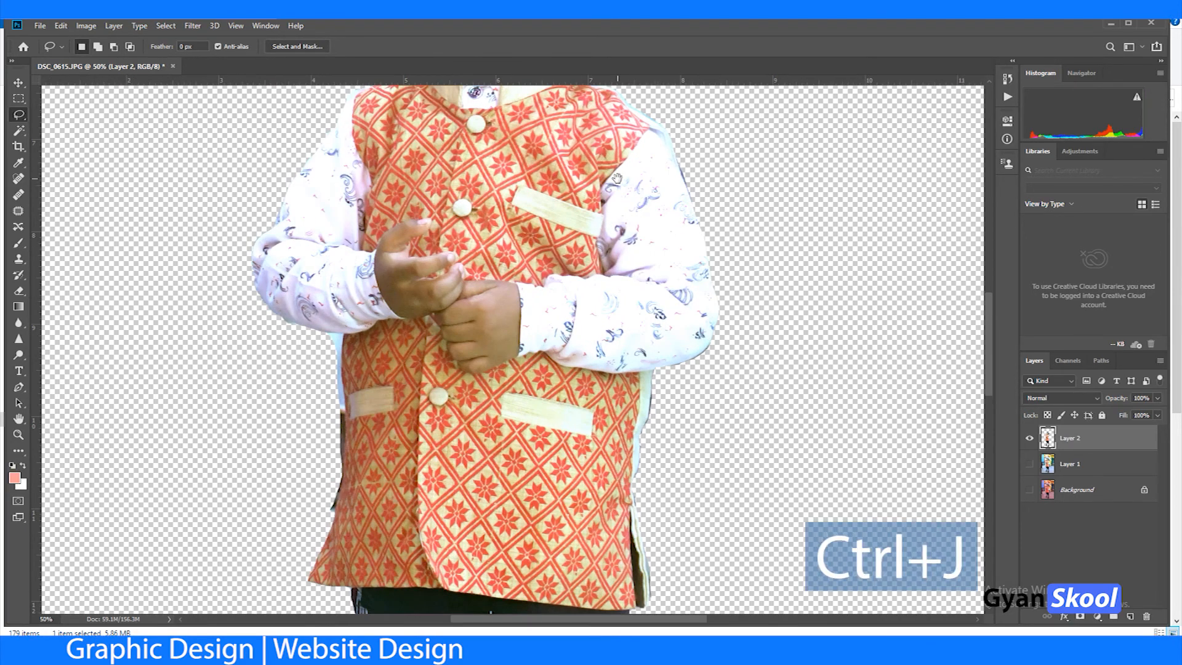
left_click_drag(617, 178, 621, 353)
left_click_drag(476, 227, 476, 327)
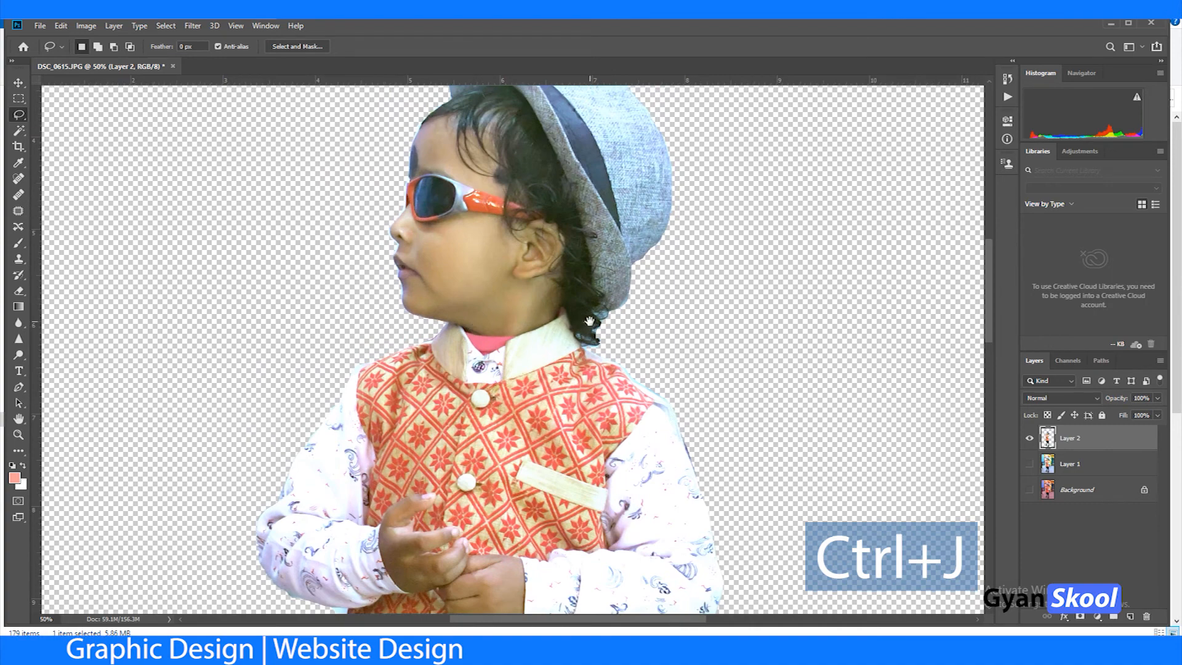
left_click_drag(465, 226, 465, 337)
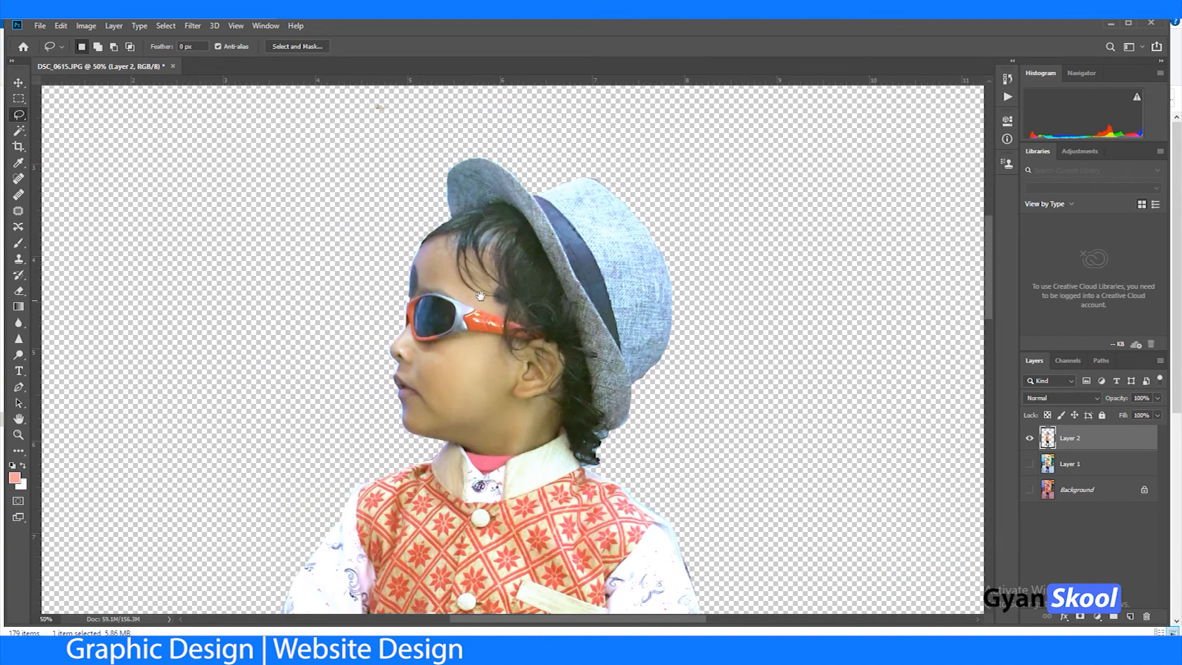
Step: Erase the pale blue fringe along the boy's back shoulder with the Eraser tool
key("ctrl+plus")
key("ctrl+plus")
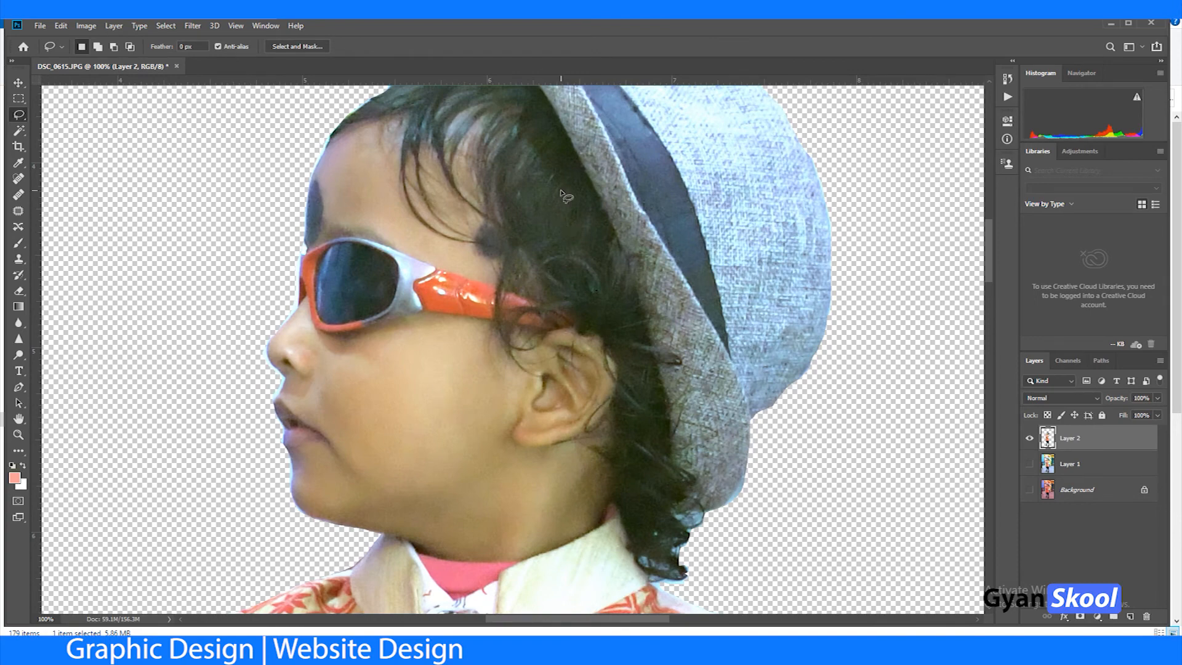
mouse_move(551, 182)
left_mouse_down()
mouse_move(351, 470)
mouse_move(466, 339)
left_mouse_up()
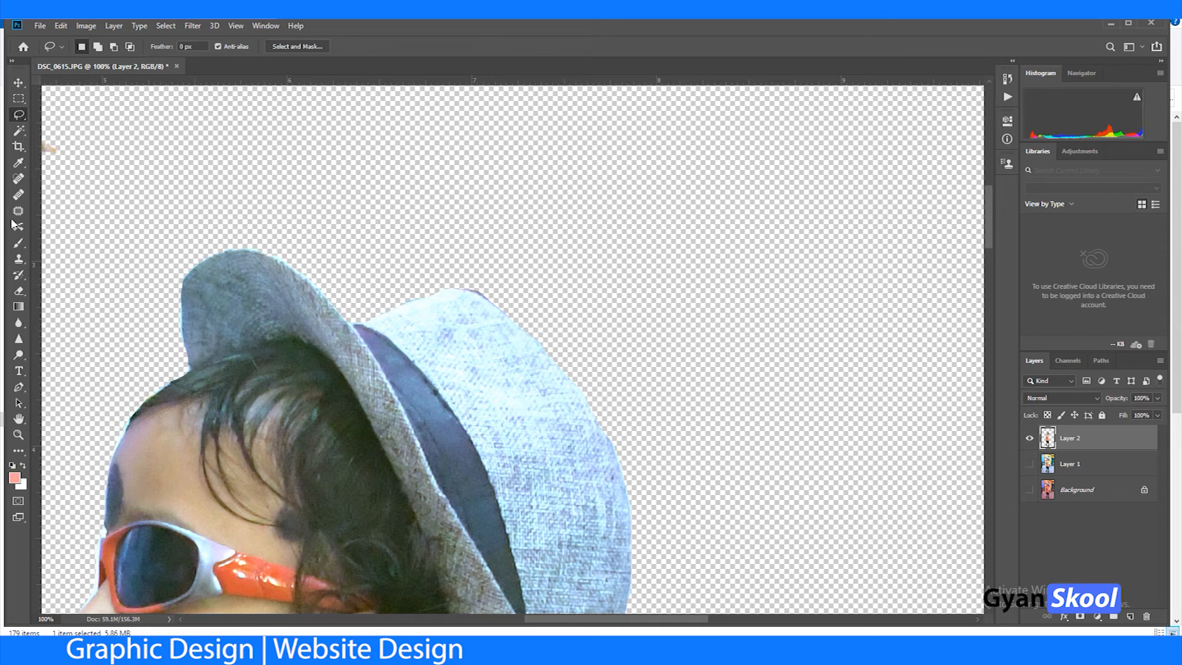
left_click(19, 290)
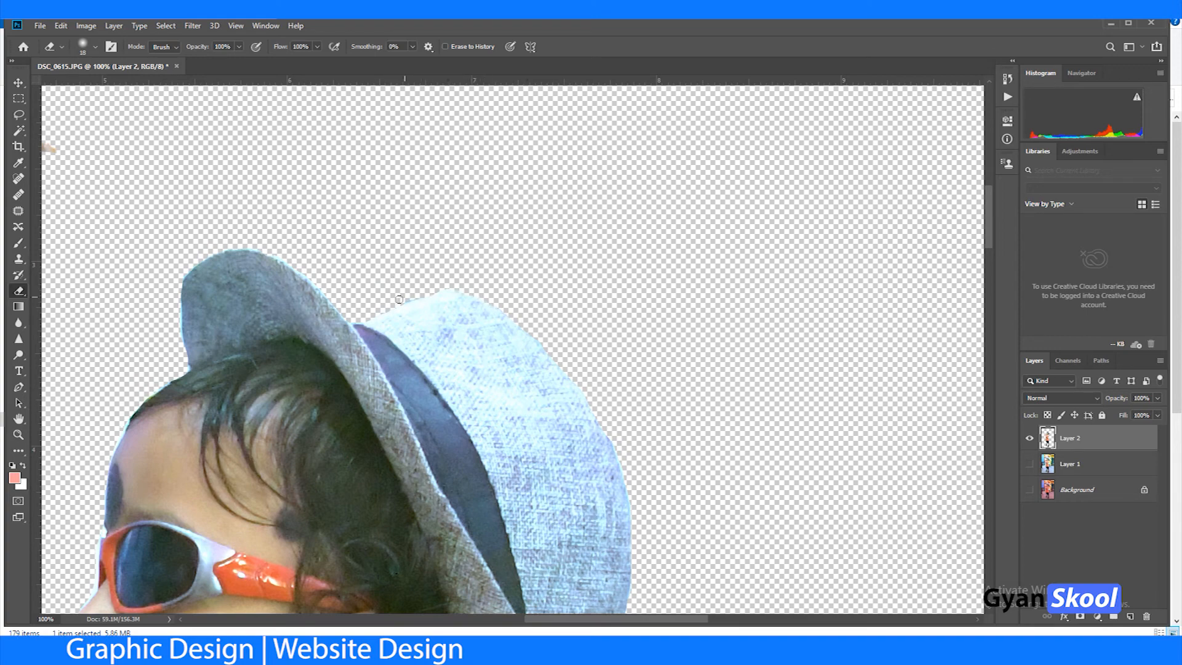
key("space")
left_click_drag(460, 553, 412, 229)
left_click_drag(507, 578, 470, 341)
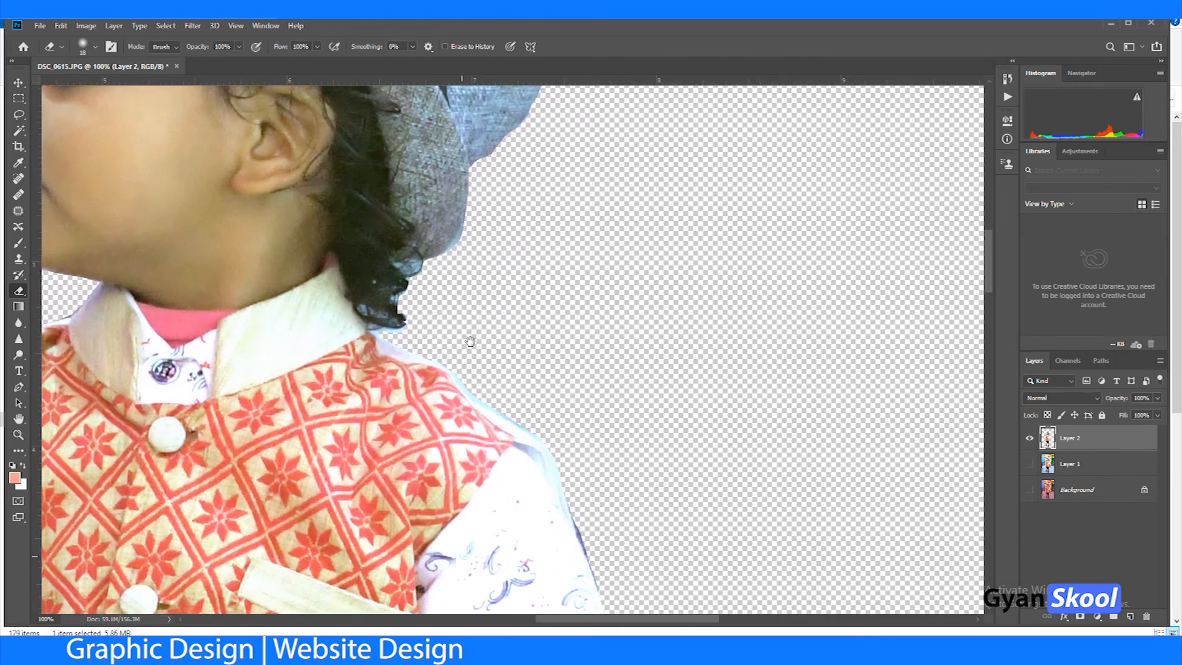
scroll(600, 419, "up", 3)
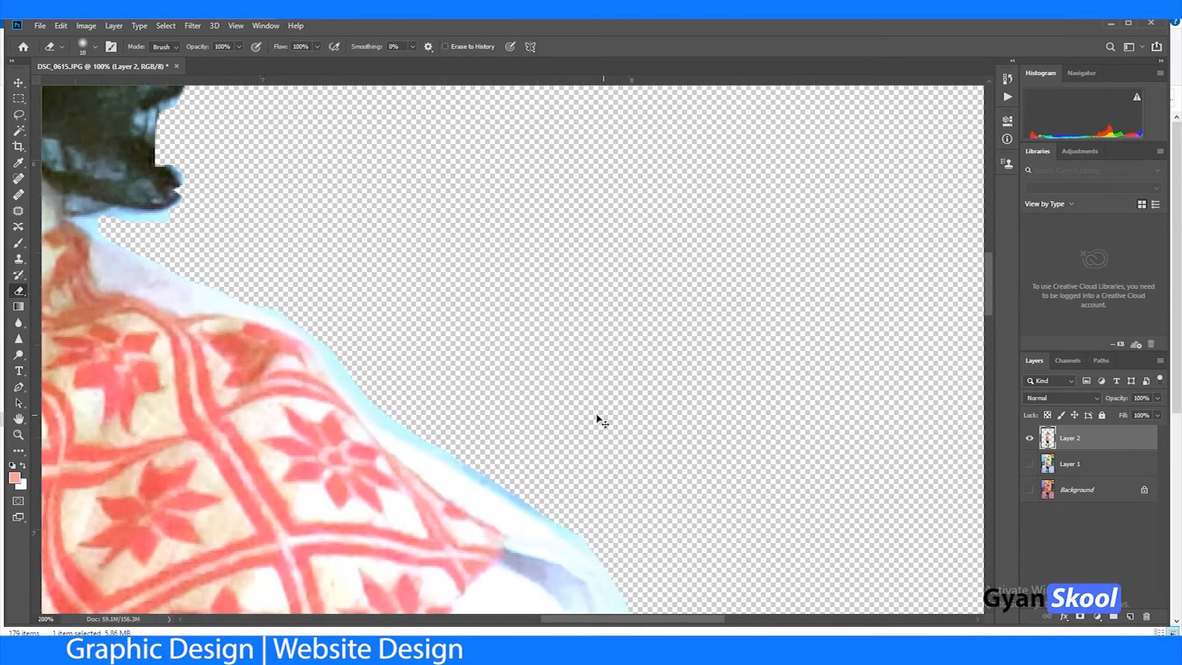
mouse_move(320, 399)
left_mouse_down()
mouse_move(364, 455)
mouse_move(591, 578)
left_mouse_up()
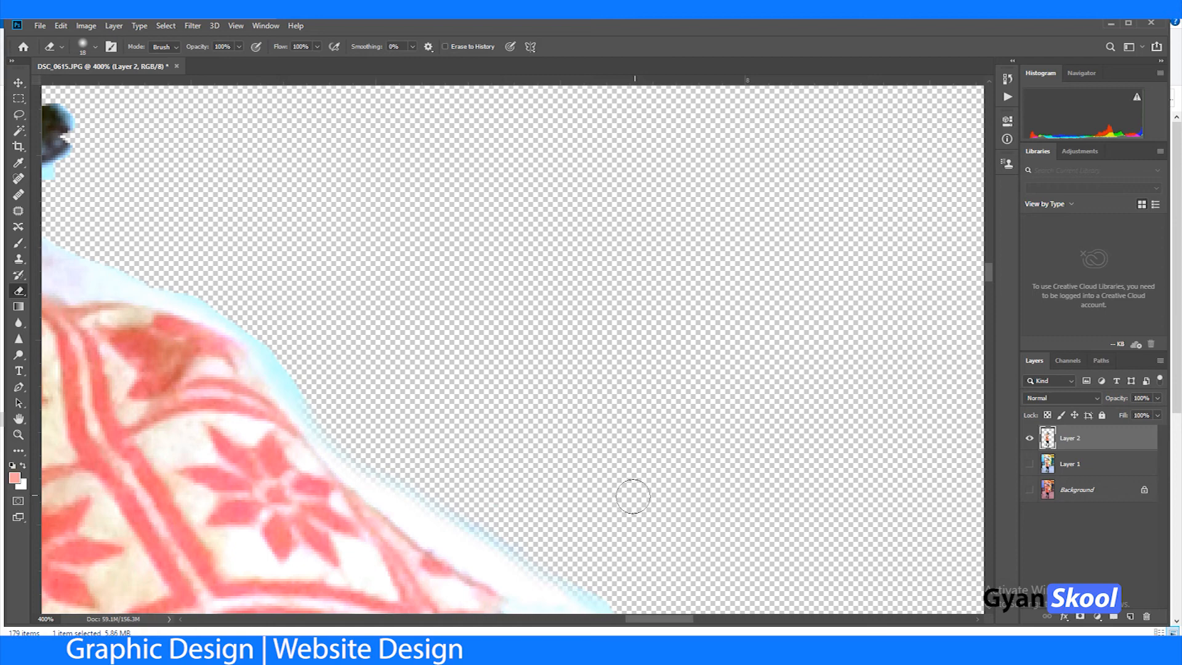
Step: Erase the bluish fringe from the back shoulder seam down the outer edge of the boy's upper sleeve
key("space")
left_click_drag(634, 493, 430, 256)
key("space")
mouse_move(467, 316)
left_mouse_down()
mouse_move(348, 99)
mouse_move(389, 343)
mouse_move(442, 496)
mouse_move(560, 557)
left_mouse_up()
key("space")
left_click_drag(525, 428, 351, 245)
mouse_move(274, 325)
left_mouse_down()
mouse_move(348, 503)
mouse_move(385, 538)
left_mouse_up()
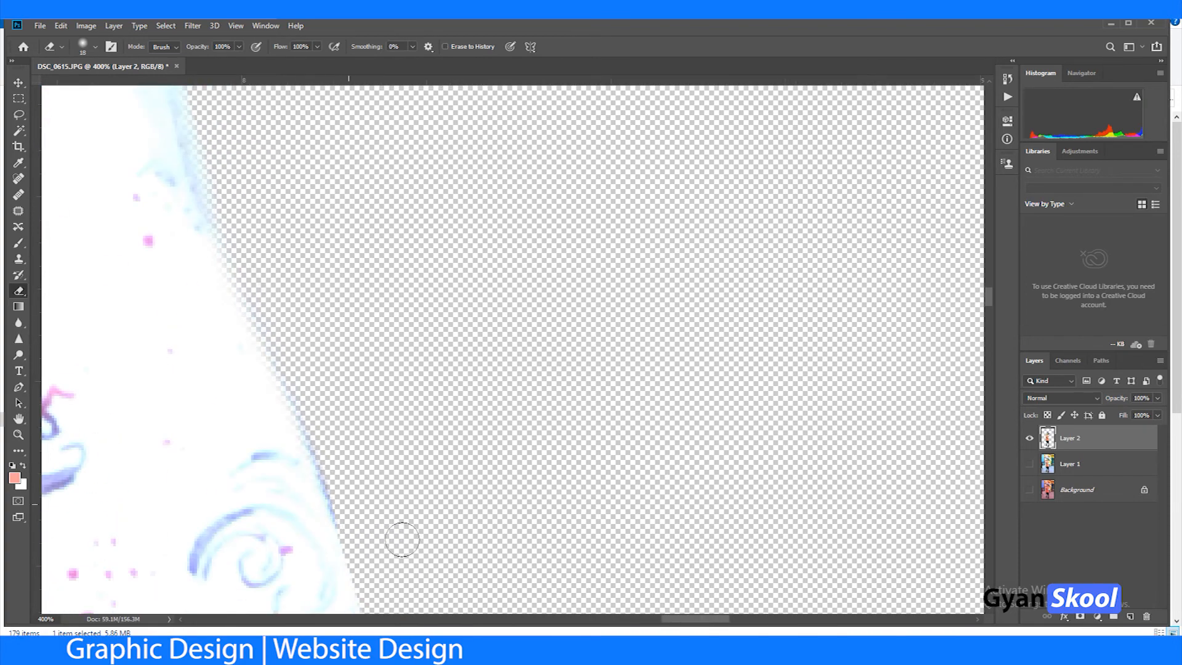
Step: Clean up the outer edge of the boy's back sleeve down to the elbow with the Eraser
key("space")
mouse_move(441, 444)
left_mouse_down()
mouse_move(427, 401)
mouse_move(340, 273)
left_mouse_up()
left_click_drag(249, 266, 274, 348)
key("space")
mouse_move(462, 462)
left_mouse_down()
mouse_move(384, 226)
mouse_move(341, 443)
mouse_move(435, 311)
left_mouse_up()
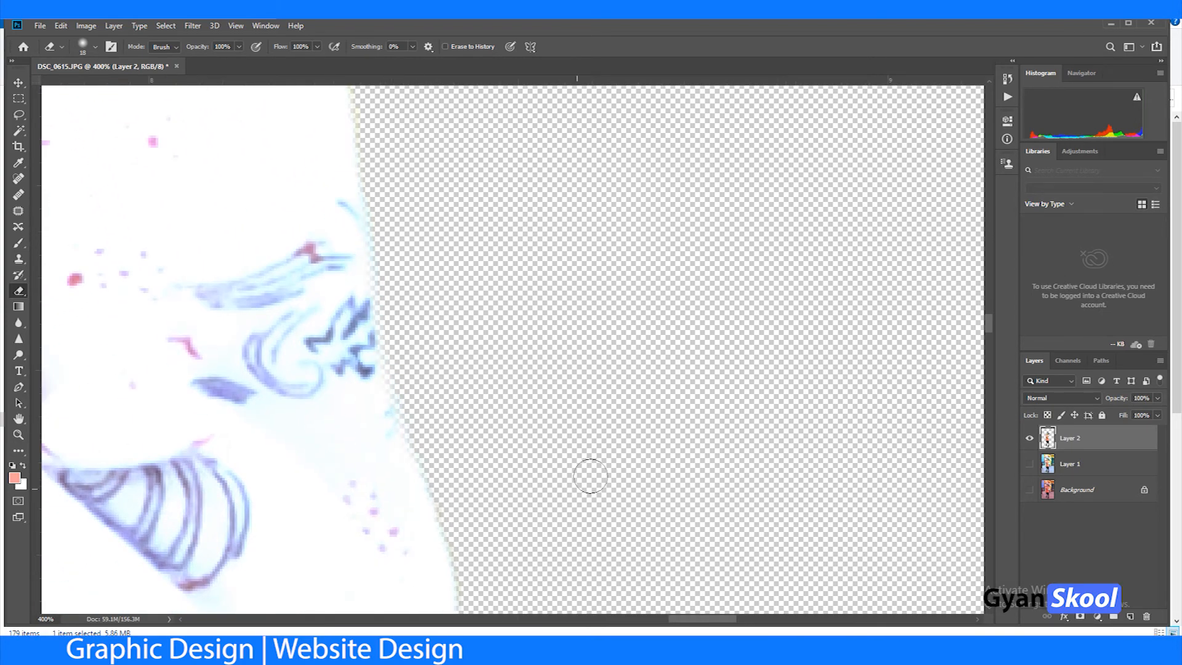
key("space")
left_click_drag(515, 521, 448, 146)
mouse_move(387, 380)
left_mouse_down()
mouse_move(322, 540)
mouse_move(486, 165)
mouse_move(547, 150)
mouse_move(416, 239)
mouse_move(211, 316)
left_mouse_up()
Step: Erase the dark fringe along the vest's back side edge below the sleeve
key("space")
key("space")
left_click_drag(197, 430, 300, 333)
mouse_move(239, 263)
left_mouse_down()
mouse_move(207, 368)
mouse_move(186, 592)
left_mouse_up()
key("space")
left_click_drag(306, 497, 430, 169)
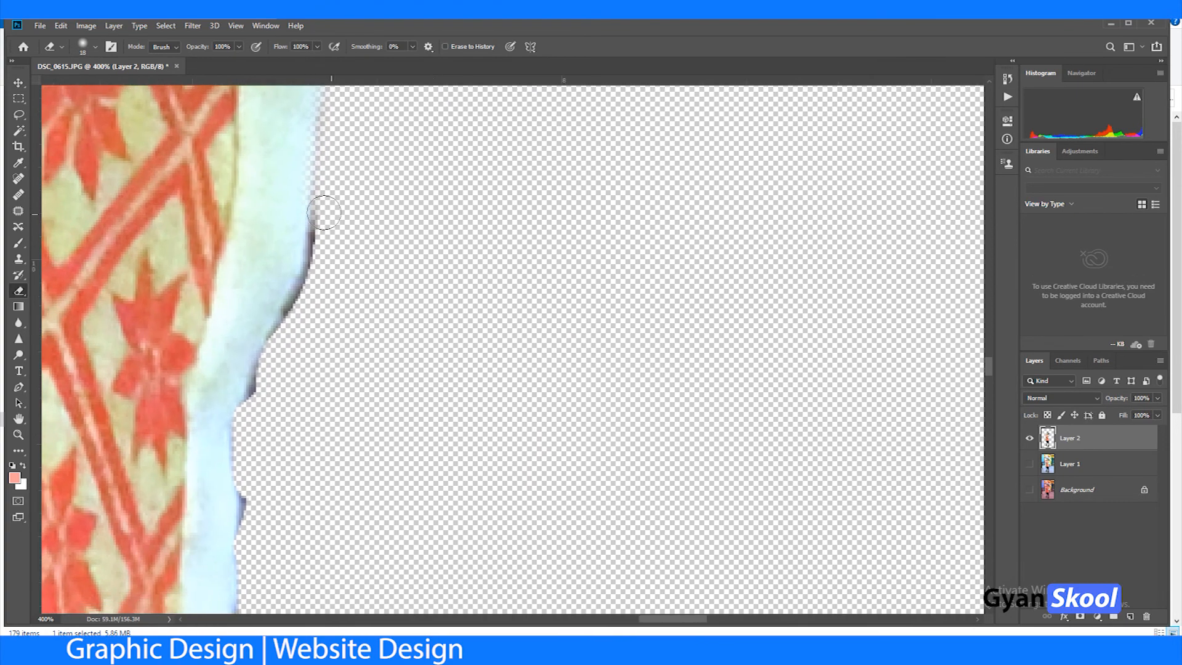
mouse_move(327, 206)
left_mouse_down()
mouse_move(254, 436)
mouse_move(282, 425)
mouse_move(329, 254)
mouse_move(287, 269)
mouse_move(296, 302)
mouse_move(284, 513)
mouse_move(391, 338)
mouse_move(344, 428)
mouse_move(340, 496)
mouse_move(356, 529)
mouse_move(411, 325)
mouse_move(345, 359)
mouse_move(338, 348)
mouse_move(369, 499)
mouse_move(468, 453)
mouse_move(489, 205)
left_mouse_up()
left_click_drag(484, 362, 410, 99)
mouse_move(352, 254)
left_mouse_down()
mouse_move(381, 427)
mouse_move(428, 538)
left_mouse_up()
Step: Erase the leftover fringe along the vest's lower back flap down to the hem
left_click_drag(466, 474, 484, 320)
left_click_drag(426, 251, 443, 575)
left_click_drag(543, 484, 496, 202)
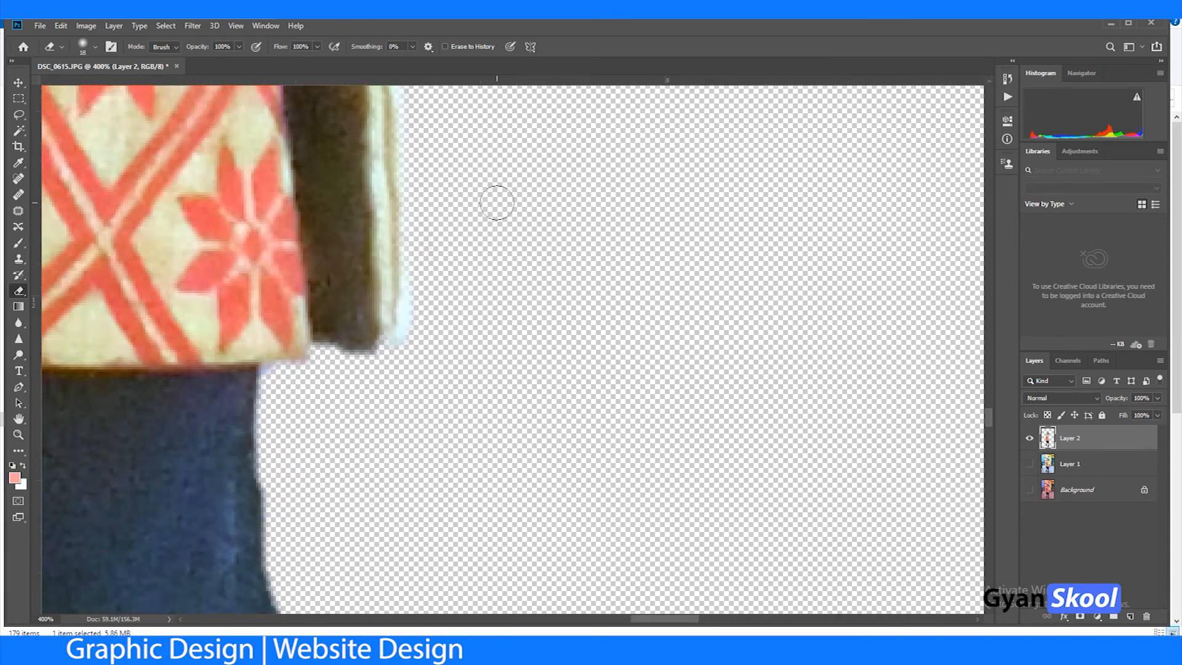
mouse_move(425, 290)
left_mouse_down()
mouse_move(395, 378)
mouse_move(523, 219)
mouse_move(400, 204)
mouse_move(382, 289)
mouse_move(422, 472)
mouse_move(455, 538)
left_mouse_up()
Step: Smooth the outer edge of the boy's back trouser leg from the thigh past the knee with the Eraser
left_click_drag(495, 493, 583, 164)
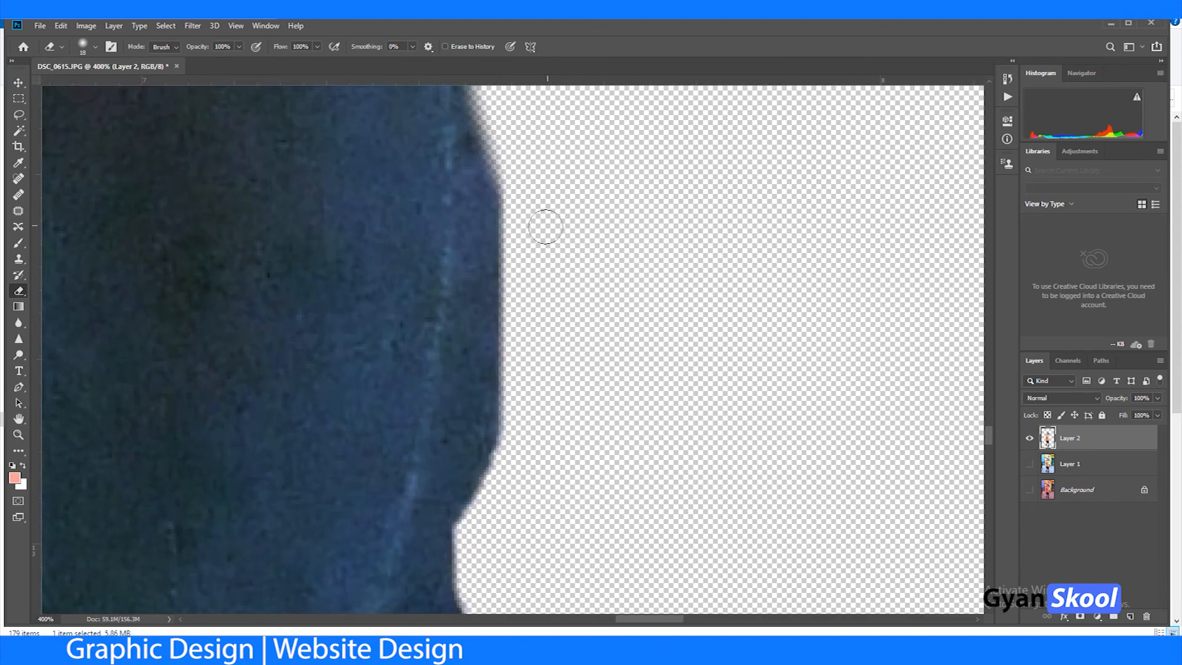
mouse_move(511, 151)
left_mouse_down()
mouse_move(501, 483)
mouse_move(536, 482)
mouse_move(606, 310)
left_mouse_up()
mouse_move(549, 365)
left_mouse_down()
mouse_move(528, 396)
mouse_move(525, 447)
mouse_move(596, 622)
left_mouse_up()
left_click_drag(643, 443, 597, 247)
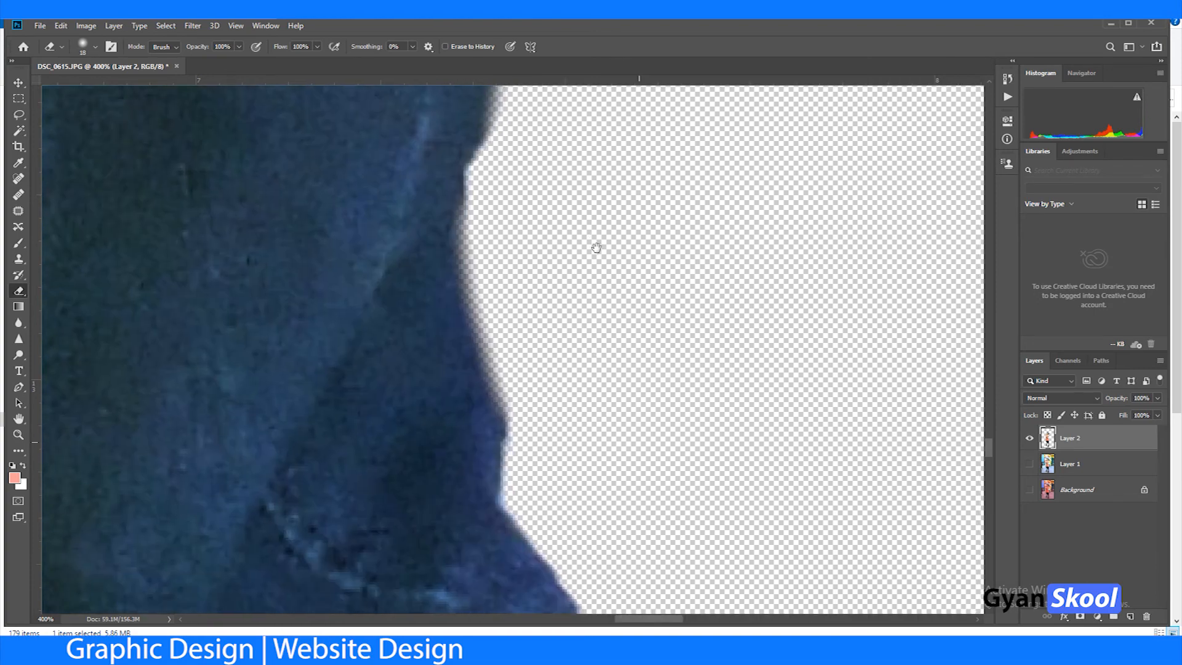
left_click_drag(526, 369, 517, 480)
left_click_drag(671, 466, 619, 177)
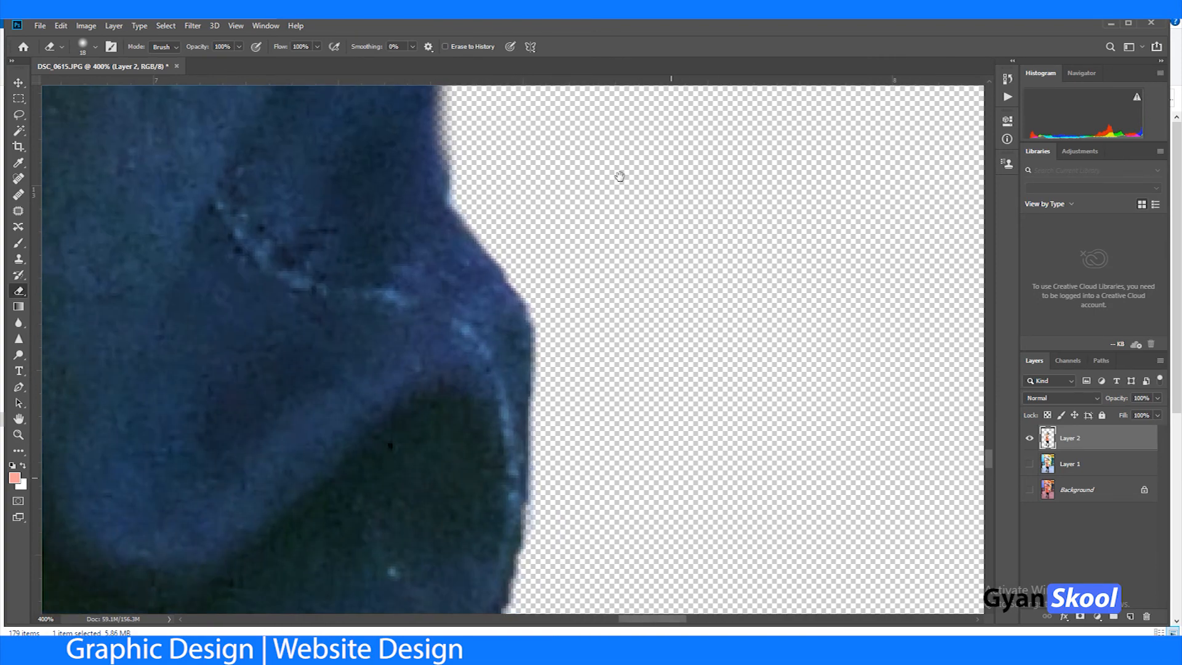
left_click_drag(545, 301, 544, 554)
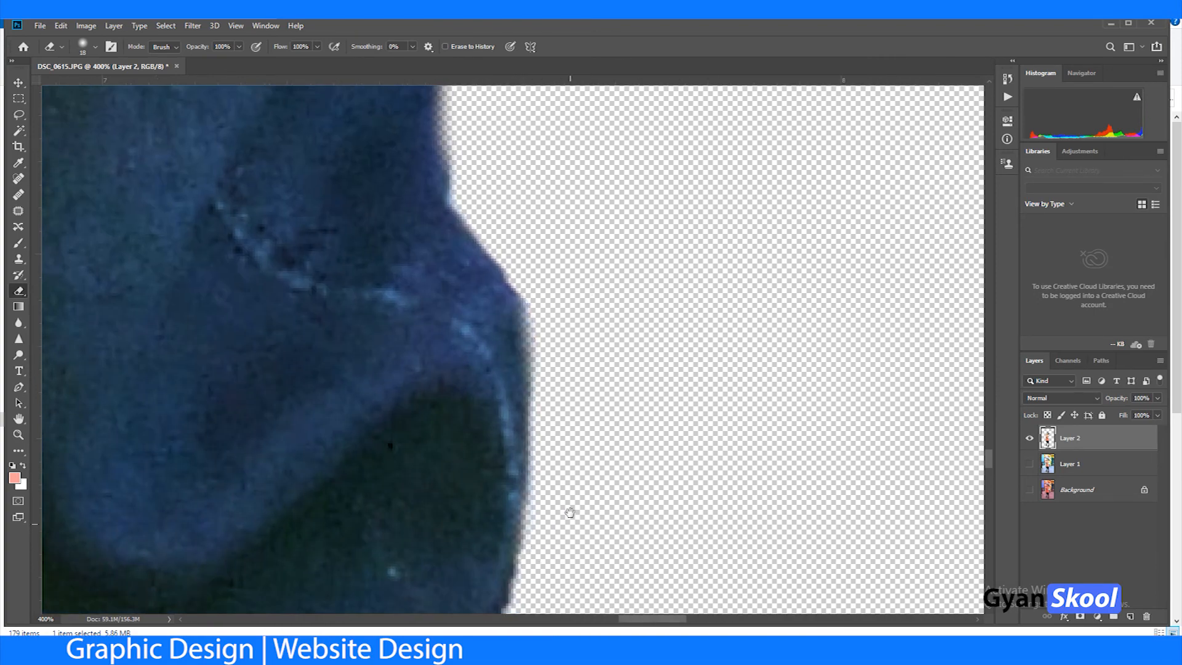
left_click_drag(567, 512, 641, 147)
left_click_drag(609, 207, 598, 277)
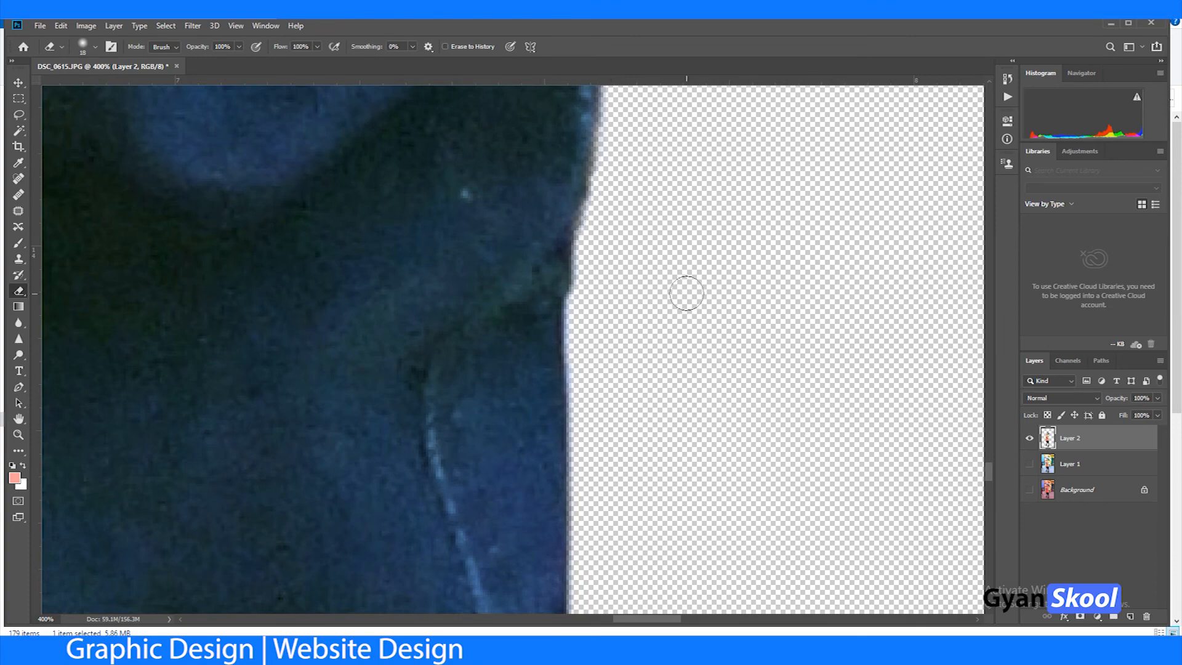
Step: Add a new empty layer and place it directly beneath the boy's cutout layer
key("ctrl+minus")
key("ctrl+minus")
key("ctrl+minus")
key("ctrl+minus")
key("ctrl+minus")
key("ctrl+minus")
key("ctrl+minus")
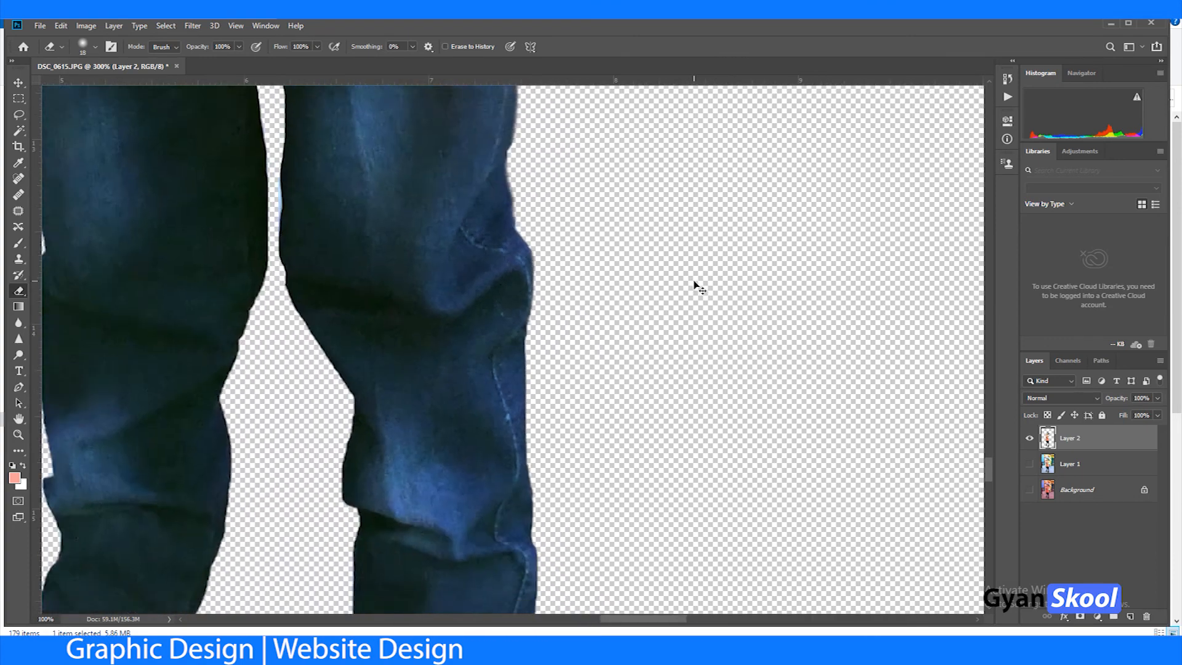
key("ctrl+minus")
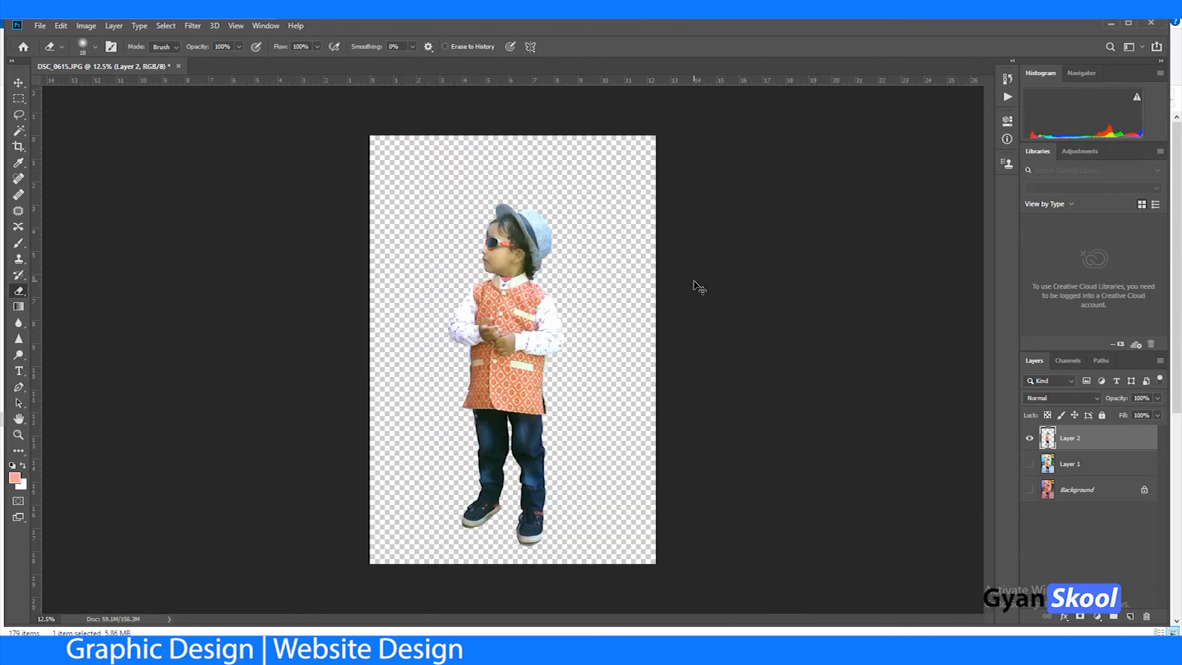
key("ctrl+minus")
left_click(1127, 612)
left_click_drag(1083, 438, 1087, 473)
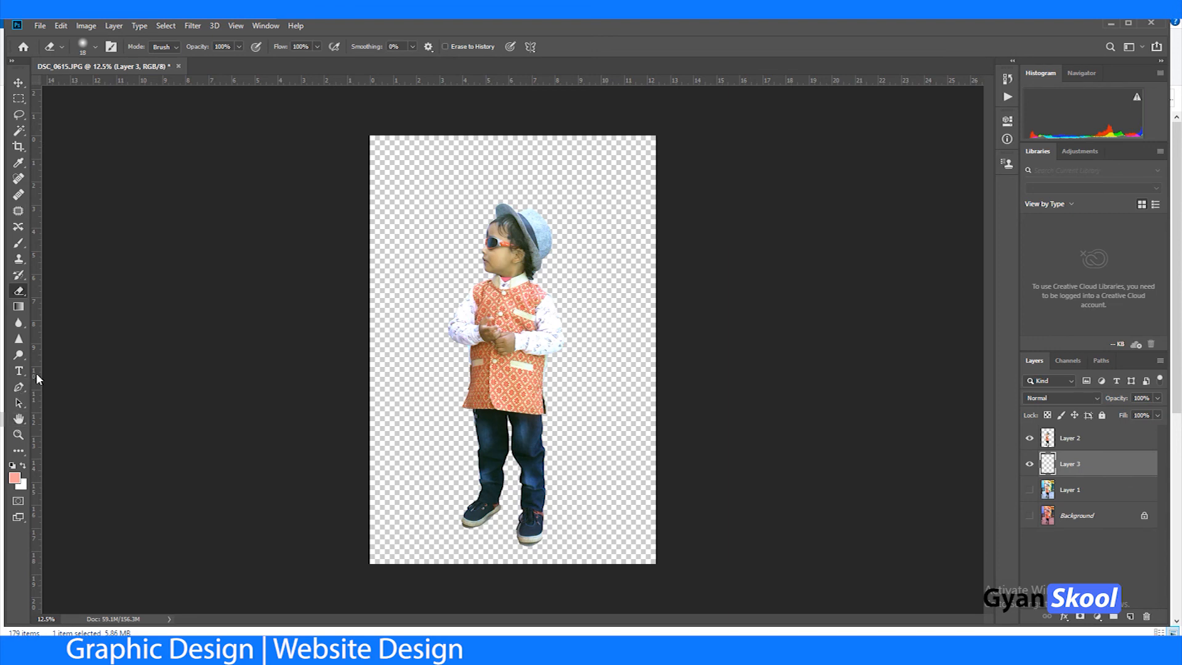
key("ctrl+v")
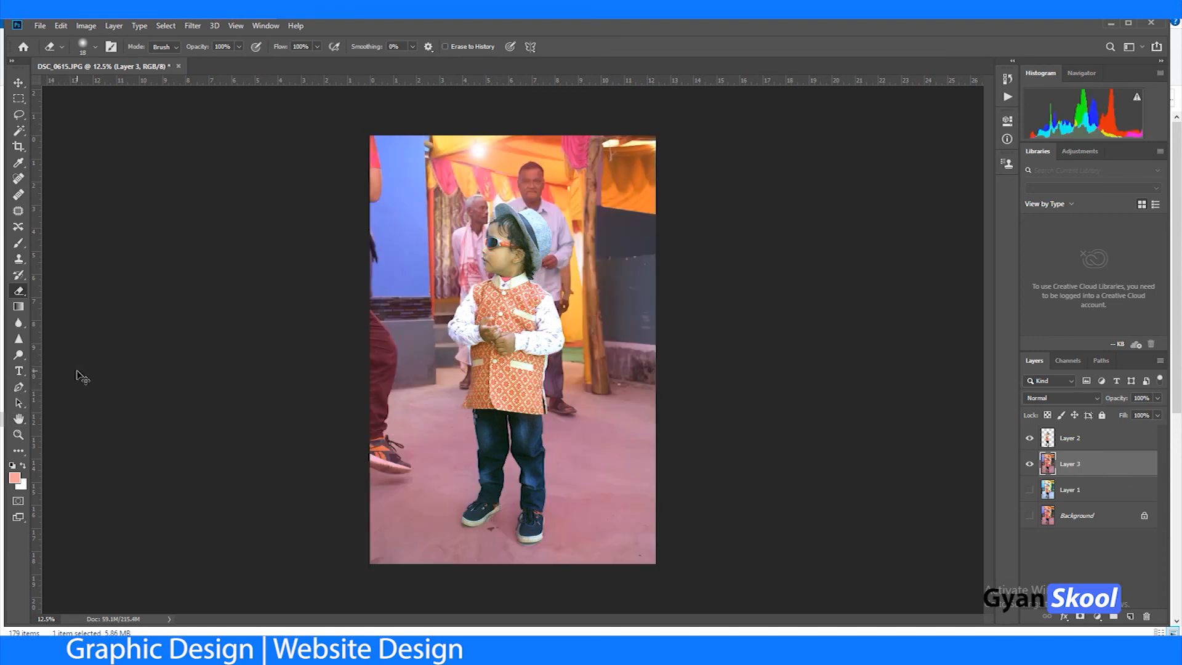
key("ctrl+z")
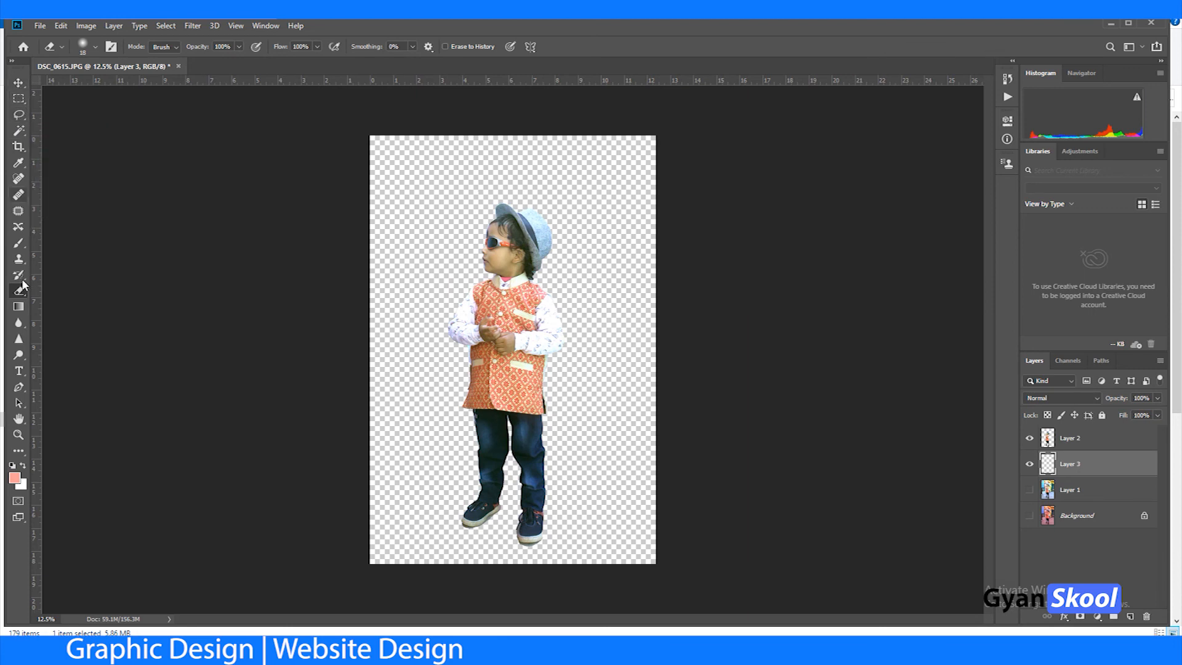
Step: Fill the new layer with the violet-to-orange radial gradient, redrawing it so the orange centre sits beside the boy's shoes
left_click(19, 307)
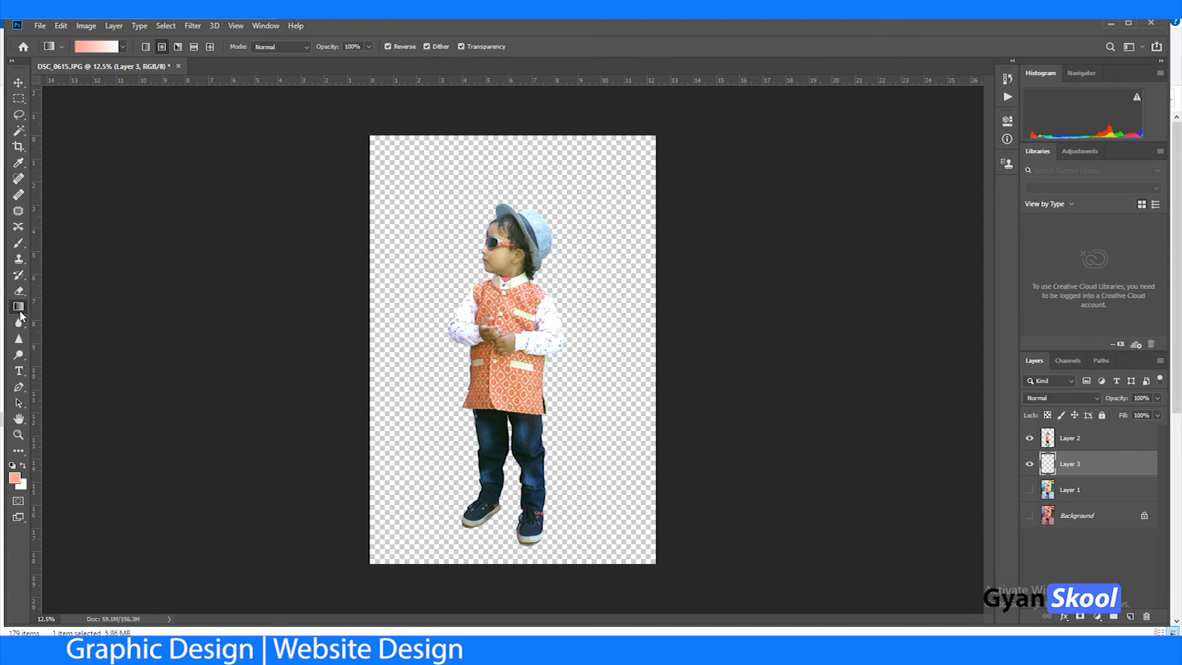
left_click(63, 47)
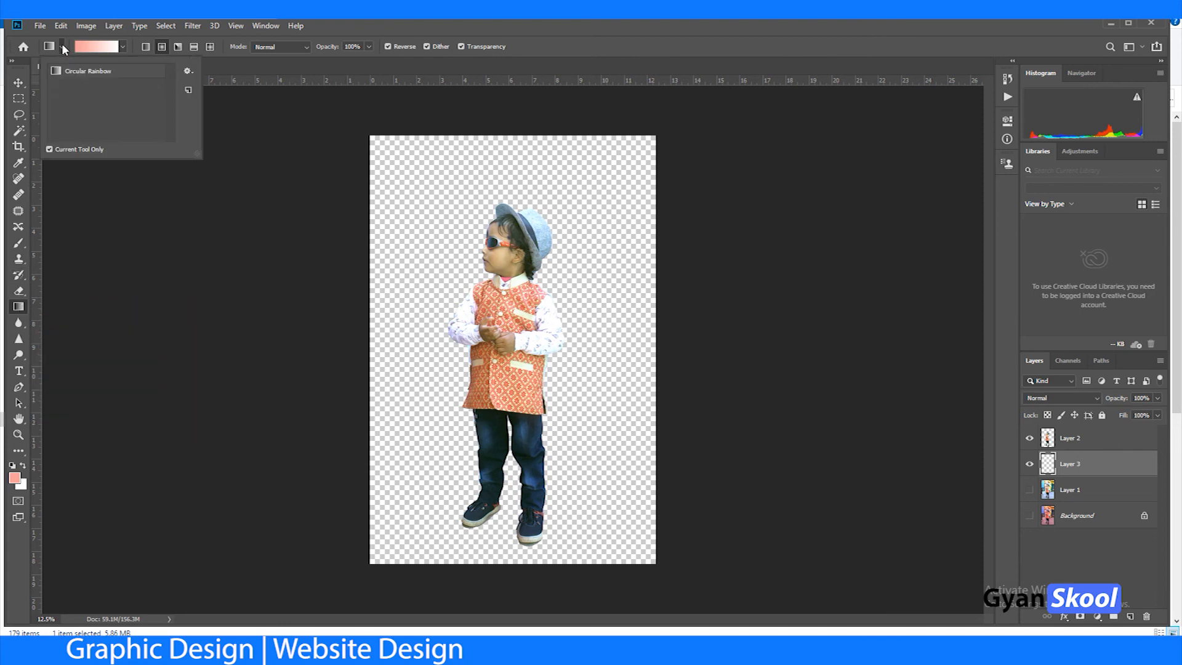
left_click(62, 45)
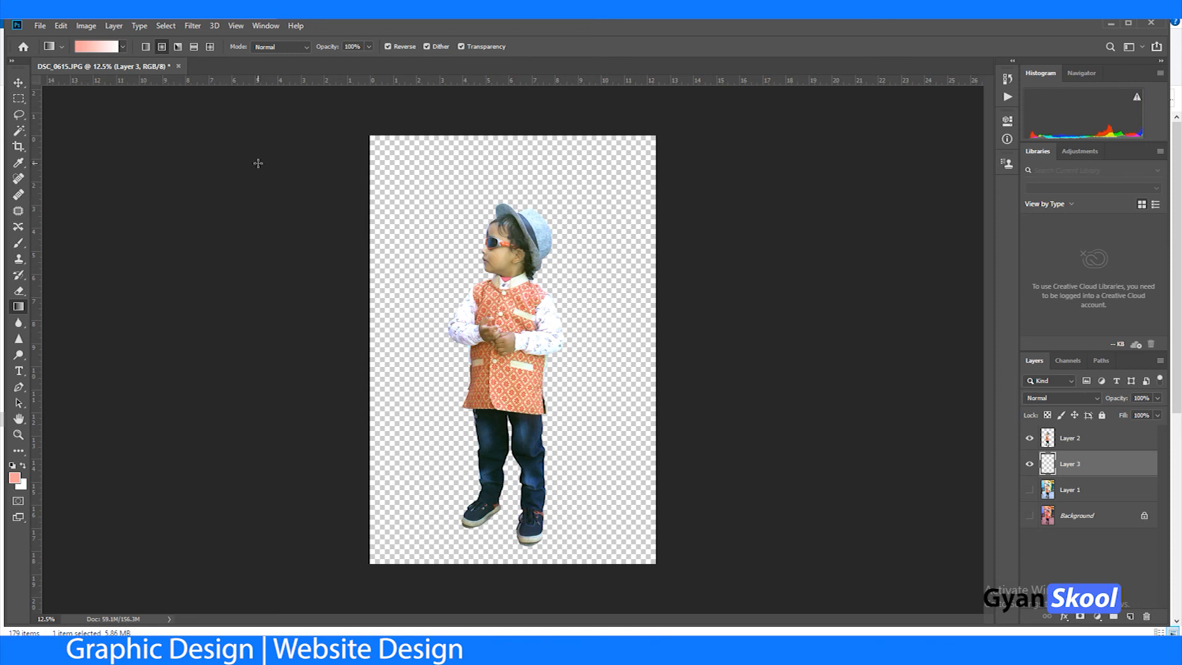
left_click(121, 50)
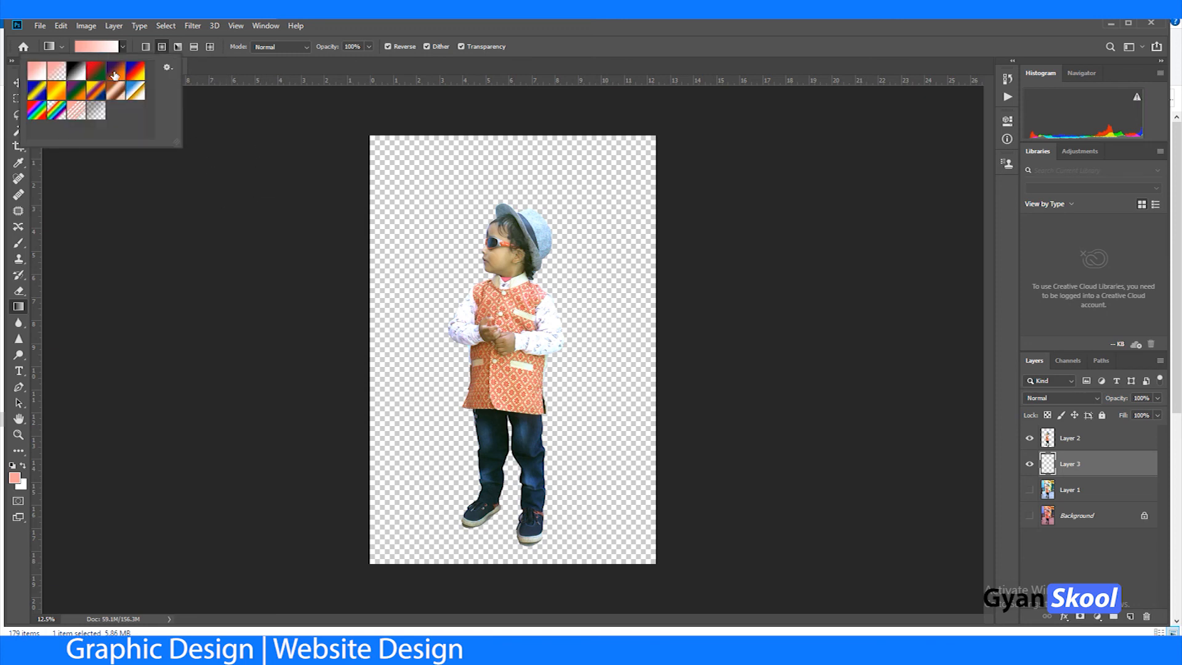
left_click(114, 73)
left_click(368, 120)
left_click_drag(363, 124, 703, 632)
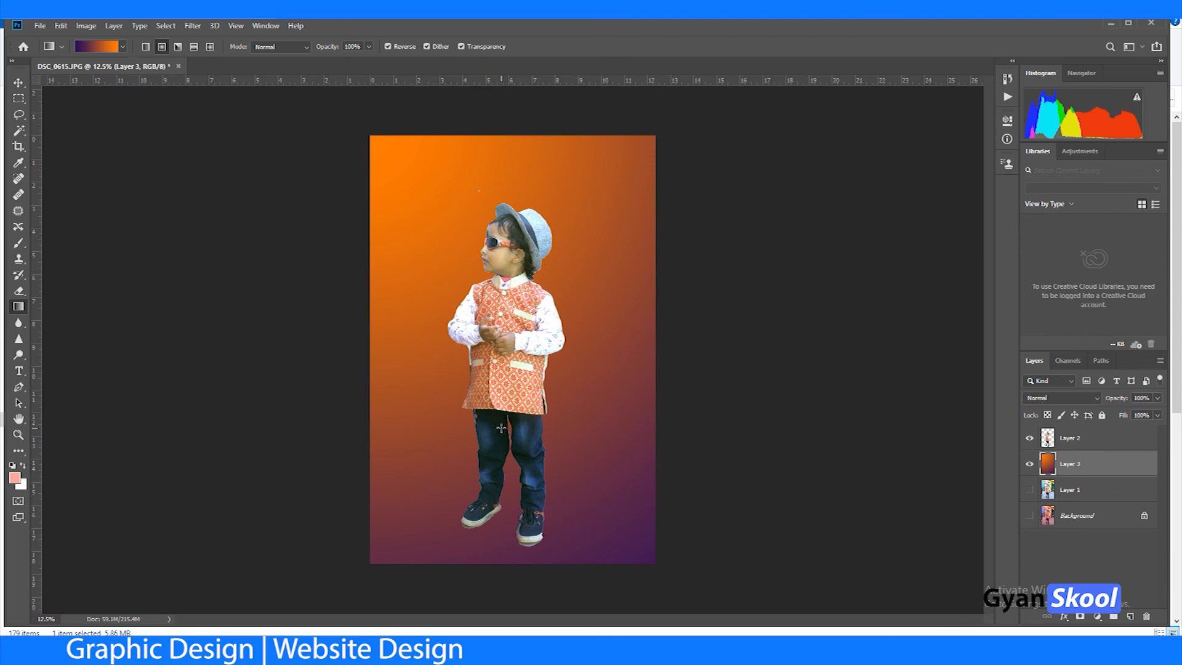
left_click_drag(578, 530, 242, 453)
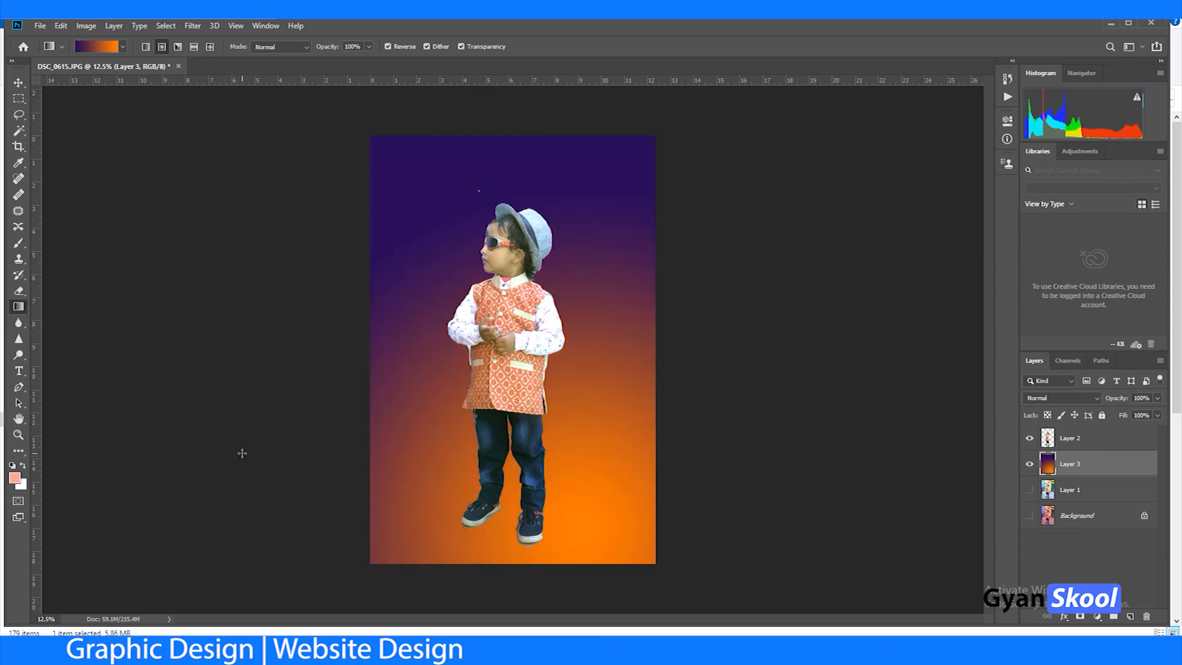
Step: Try the gradient with its orange centre near the canvas's lower-left corner, undo it, and hide the gradient layer
left_click_drag(555, 387, 739, 319)
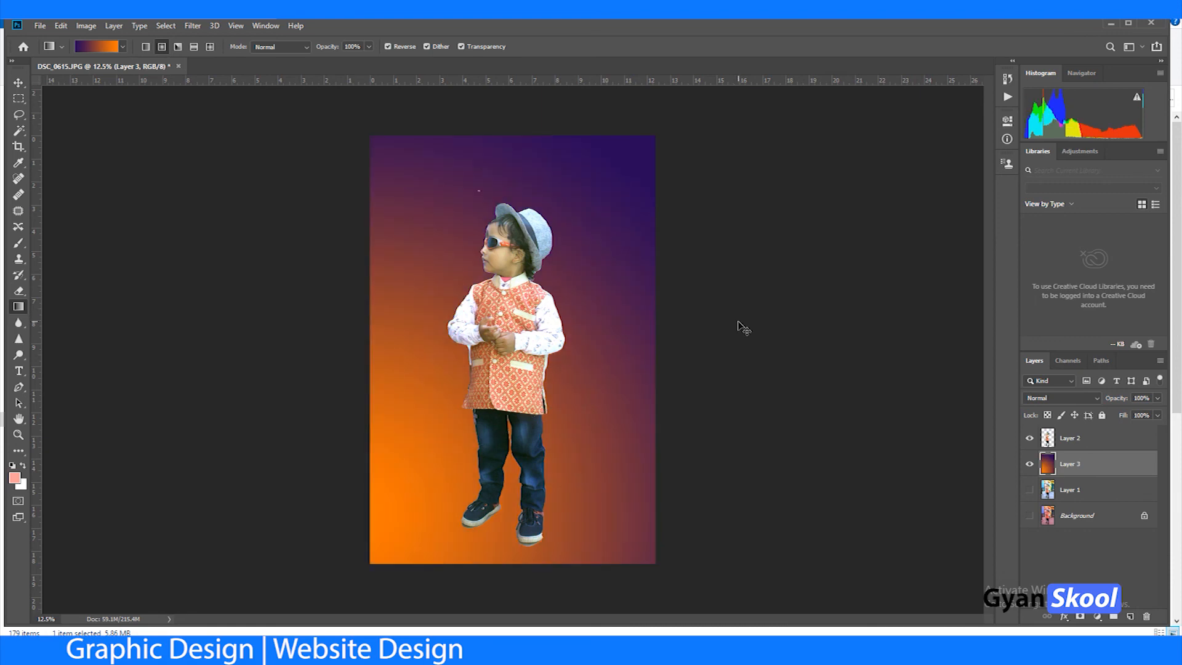
key("ctrl+z")
left_click(1037, 470)
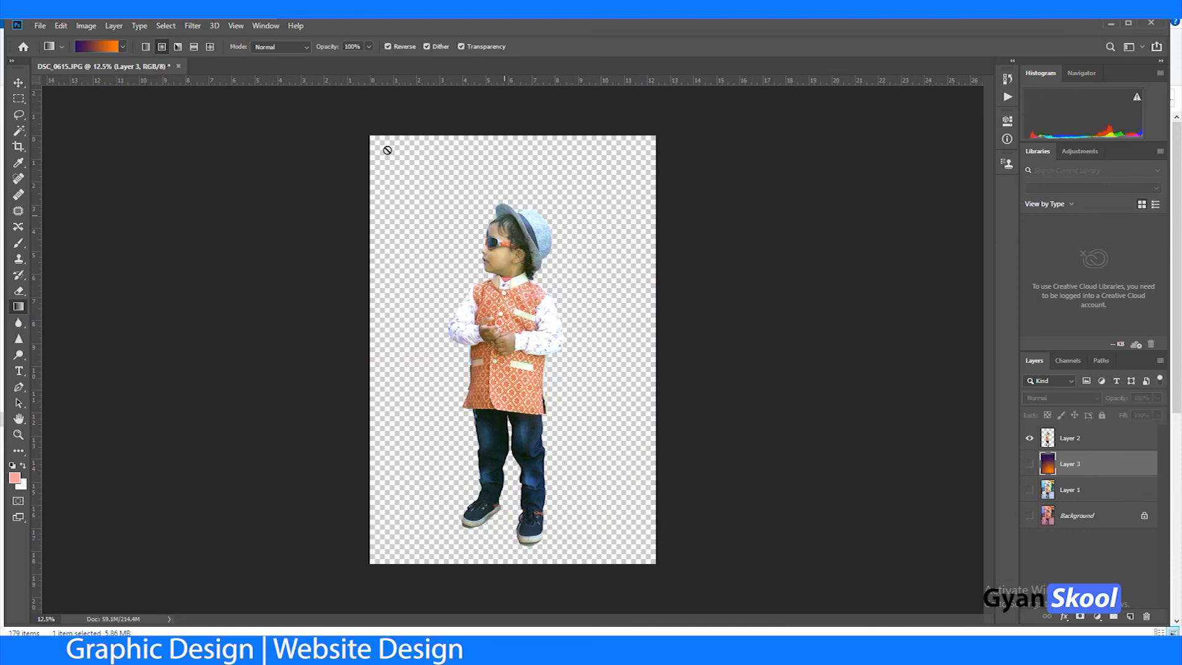